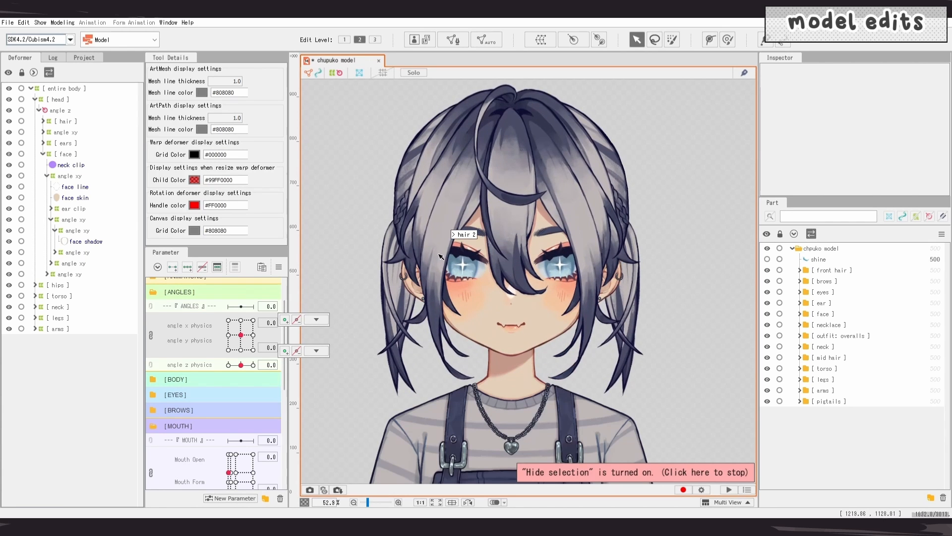
# - Preview the model by swinging the head, opening the mouth and turning the head sideways
pyautogui.scroll(2, 501, 326)
pyautogui.scroll(2, 520, 358)
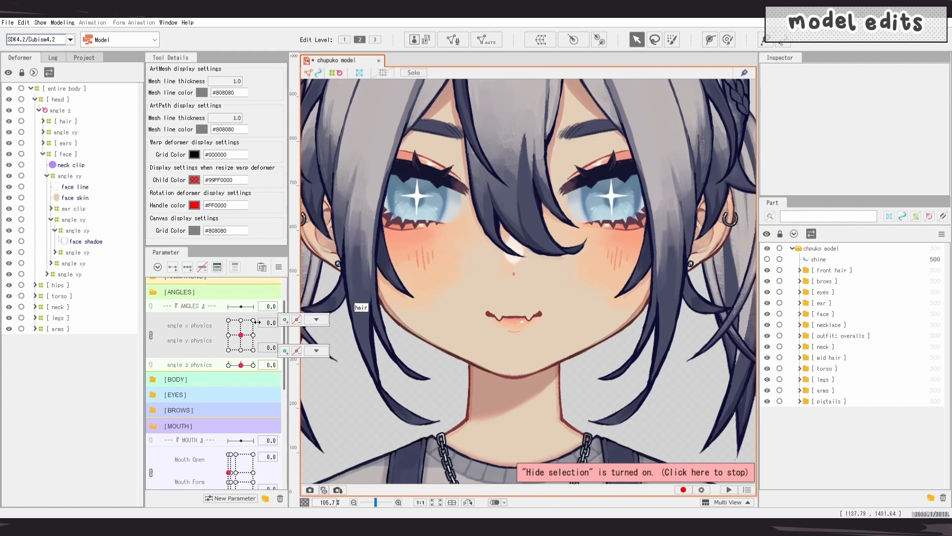
pyautogui.moveTo(241, 335)
pyautogui.mouseDown()
pyautogui.moveTo(229, 331)
pyautogui.moveTo(240, 334)
pyautogui.mouseUp()
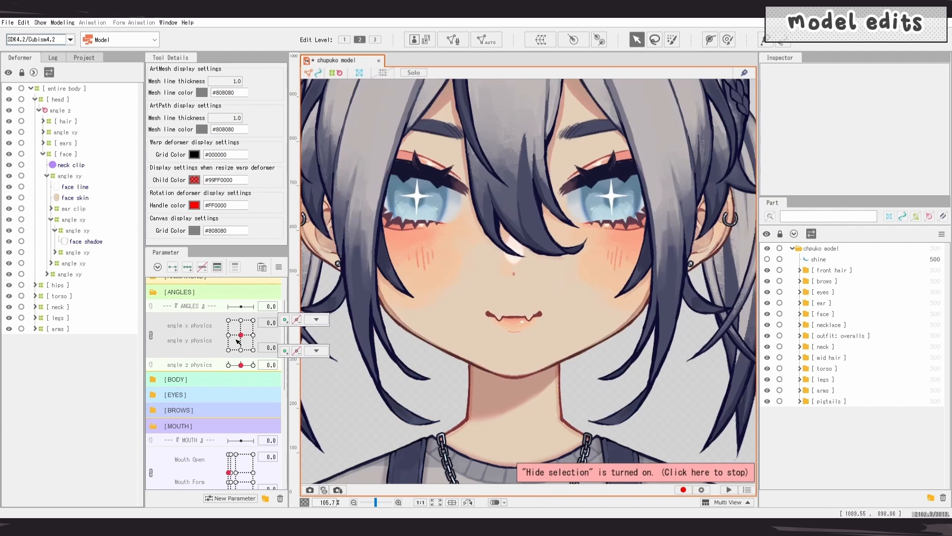
pyautogui.scroll(-2, 238, 377)
pyautogui.moveTo(234, 433)
pyautogui.mouseDown()
pyautogui.moveTo(252, 417)
pyautogui.moveTo(257, 443)
pyautogui.moveTo(260, 420)
pyautogui.moveTo(247, 416)
pyautogui.moveTo(223, 440)
pyautogui.moveTo(234, 419)
pyautogui.moveTo(248, 427)
pyautogui.mouseUp()
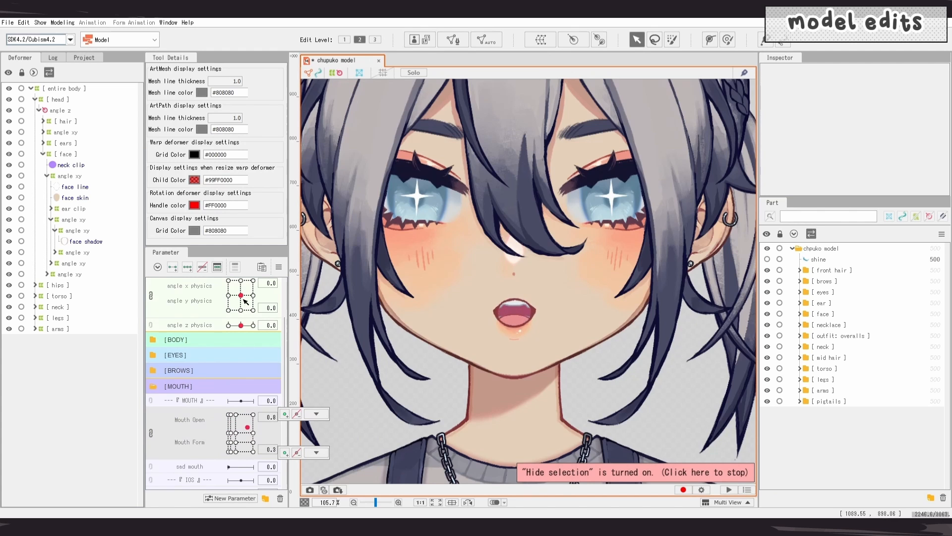
pyautogui.moveTo(241, 295); pyautogui.dragTo(254, 296)
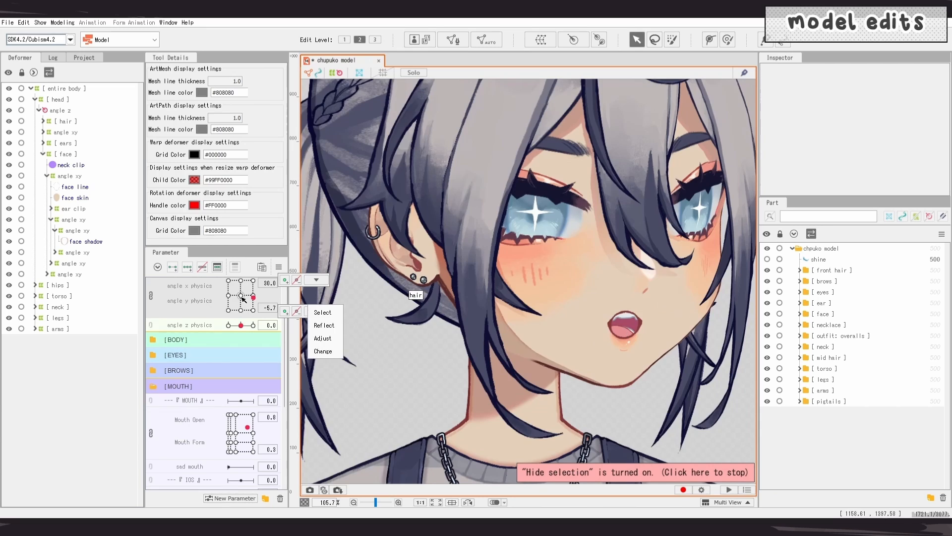
pyautogui.moveTo(242, 297)
pyautogui.mouseDown()
pyautogui.moveTo(231, 296)
pyautogui.moveTo(246, 289)
pyautogui.moveTo(241, 310)
pyautogui.moveTo(235, 288)
pyautogui.moveTo(241, 295)
pyautogui.mouseUp()
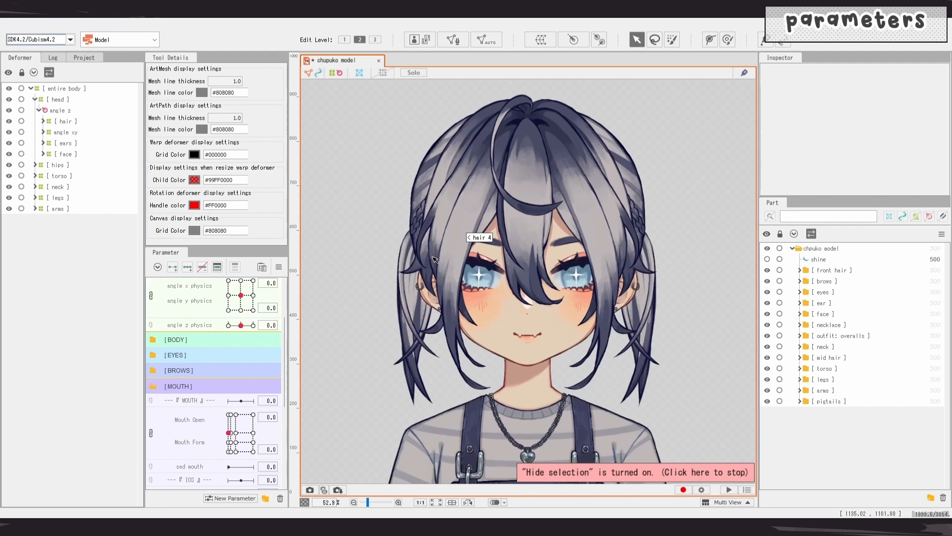
# - Collapse the ANGLES and MOUTH groups and expand HAIR to show X 1–4 and Y 1–4
pyautogui.scroll(3, 210, 353)
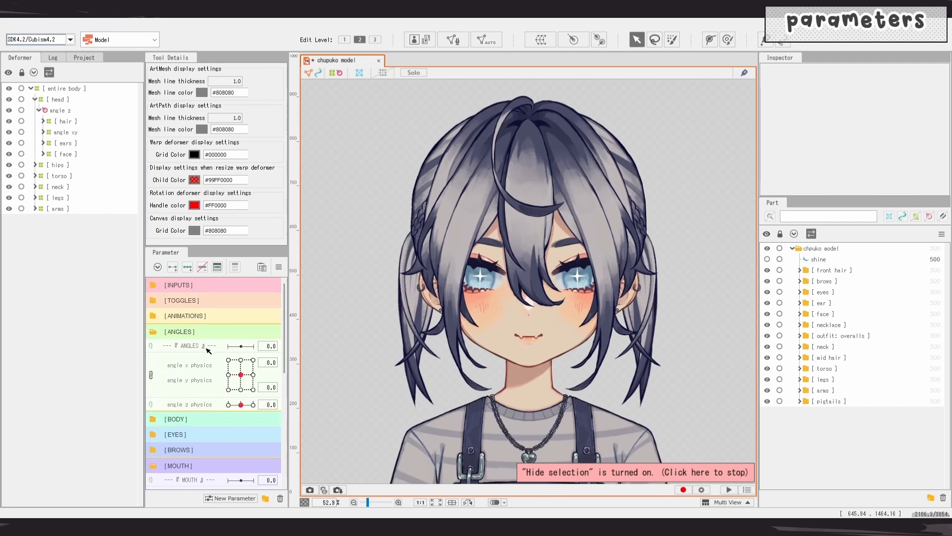
pyautogui.click(150, 333)
pyautogui.click(154, 393)
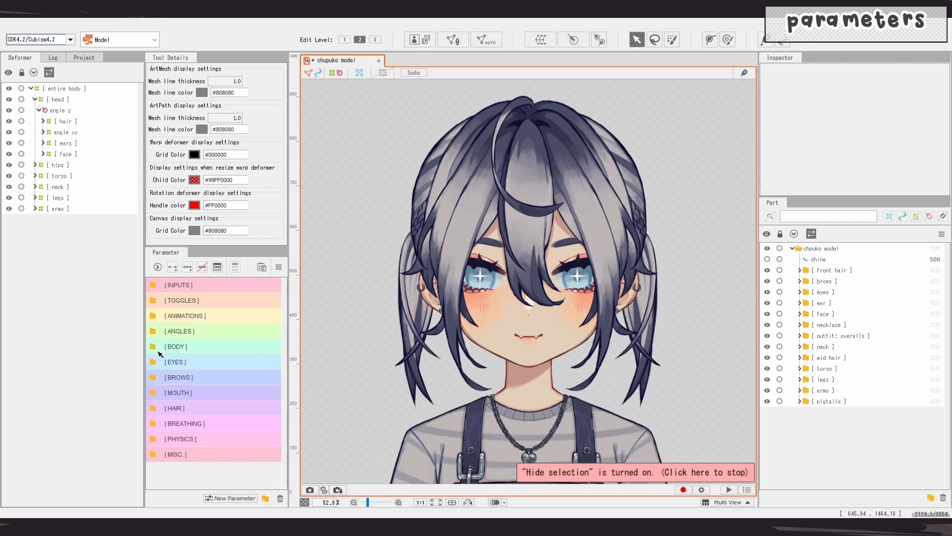
pyautogui.click(153, 407)
pyautogui.scroll(-3, 194, 399)
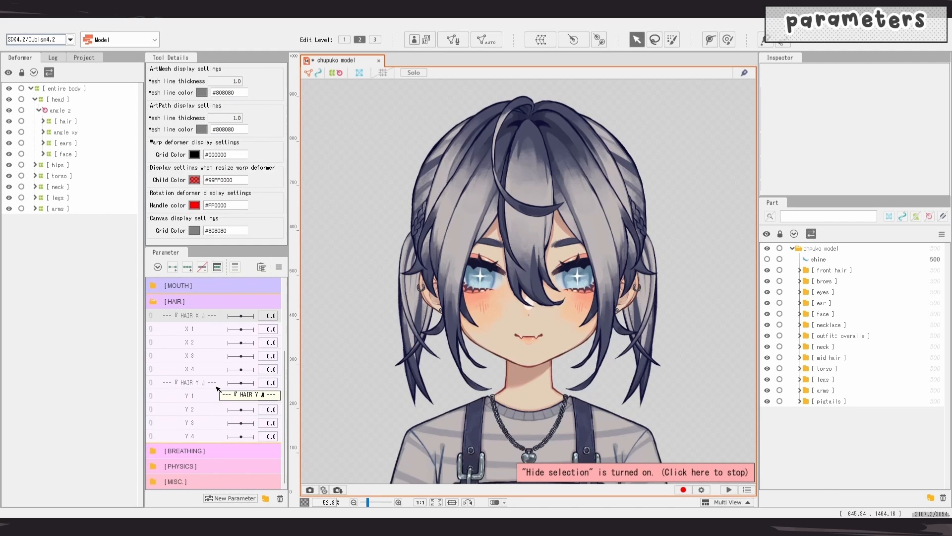
pyautogui.doubleClick(222, 330)
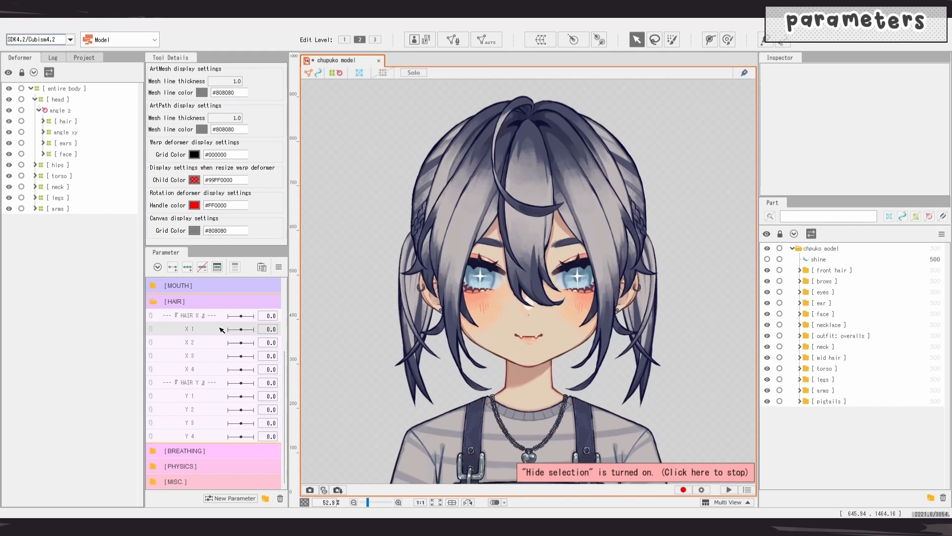
pyautogui.click(436, 208)
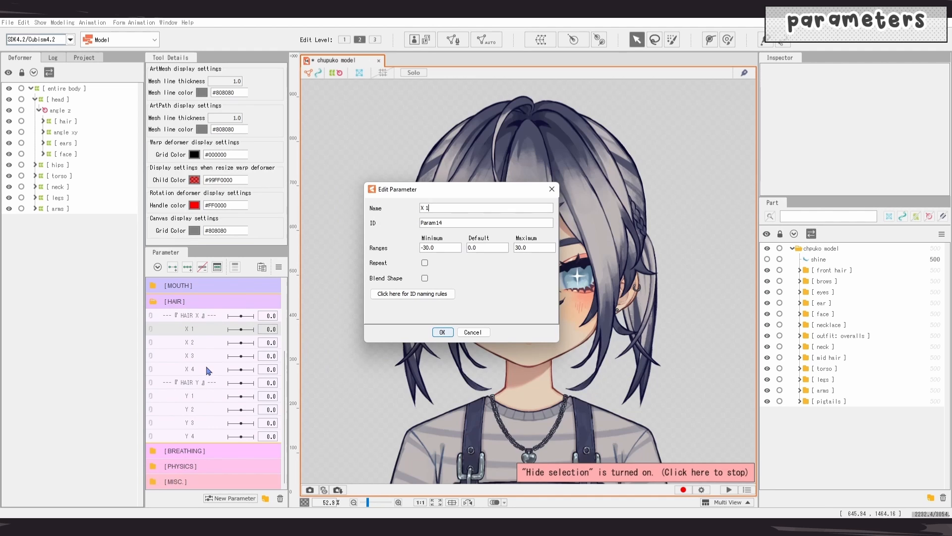
pyautogui.press('Tab')
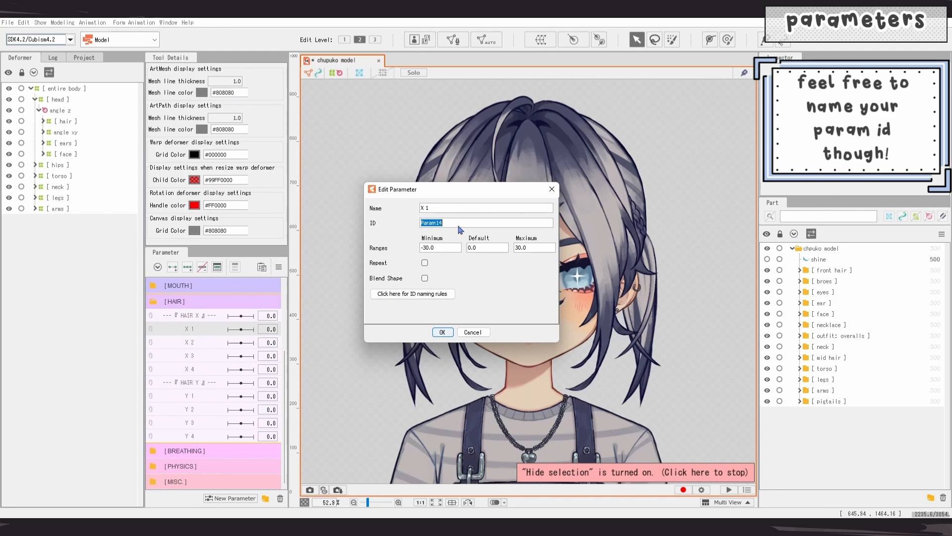
pyautogui.press('Tab')
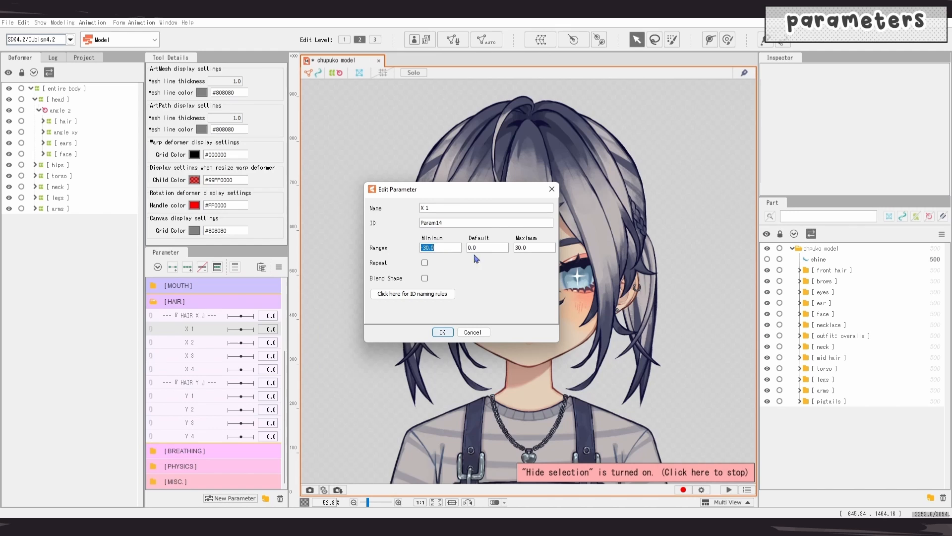
pyautogui.click(531, 251)
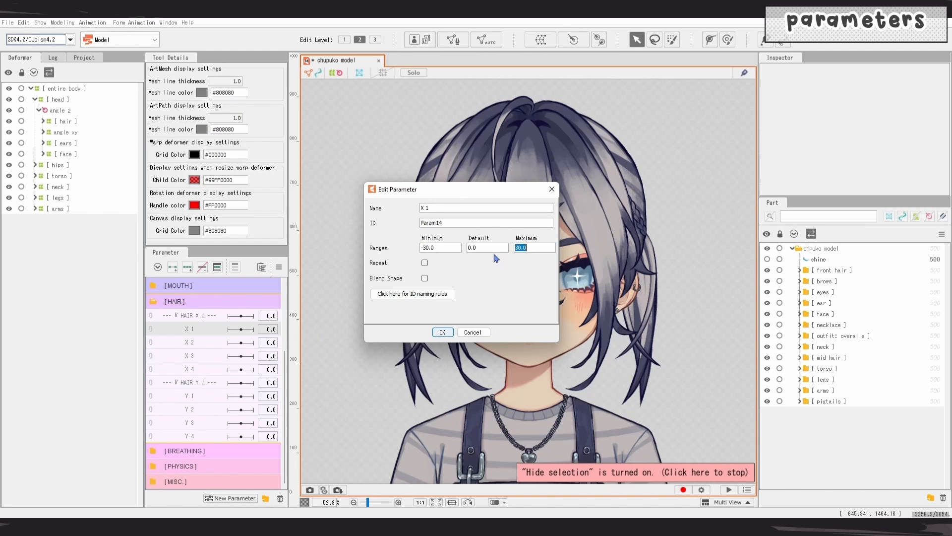
pyautogui.click(466, 332)
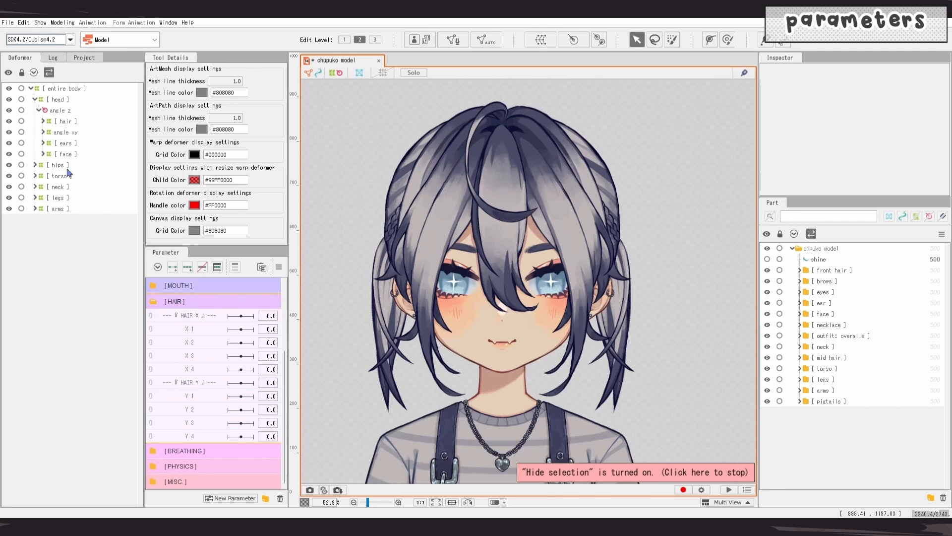
# - Expand hair > front hair > angle xy and inspect the nested warp deformers
pyautogui.click(44, 121)
pyautogui.click(72, 143)
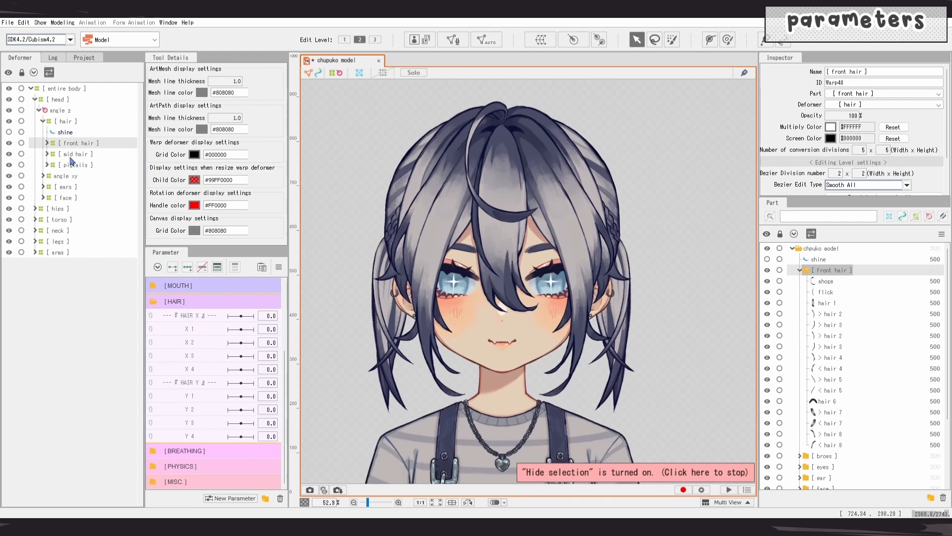
pyautogui.click(47, 144)
pyautogui.click(53, 154)
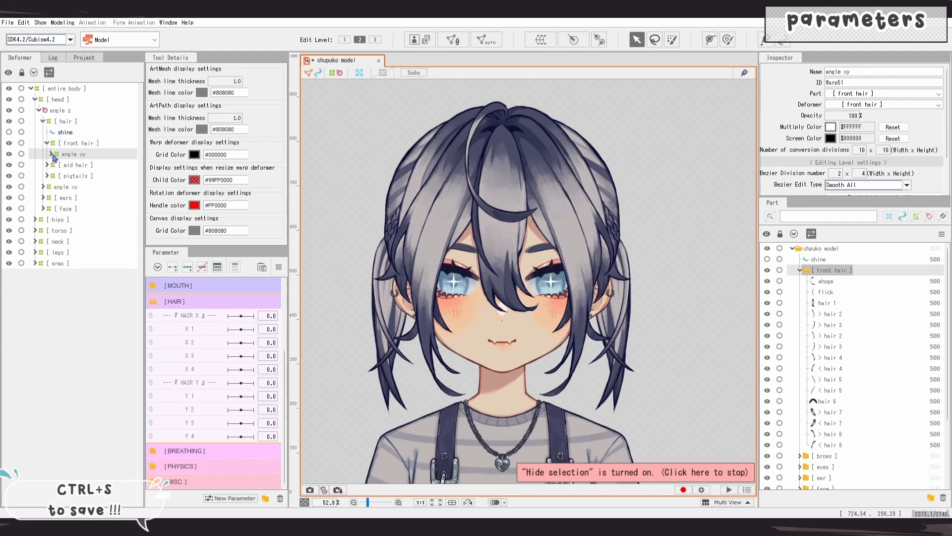
pyautogui.click(51, 154)
pyautogui.click(78, 230)
pyautogui.click(75, 219)
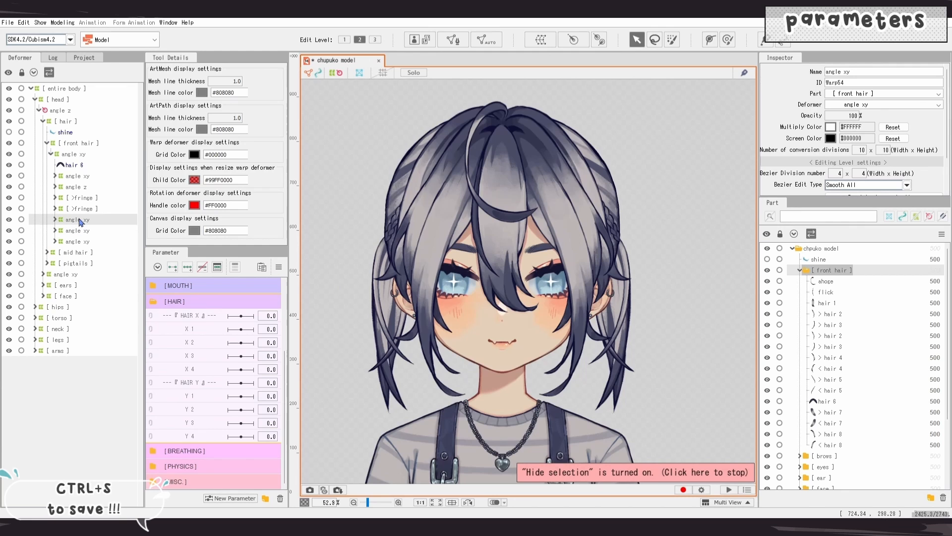
pyautogui.click(88, 186)
pyautogui.click(79, 176)
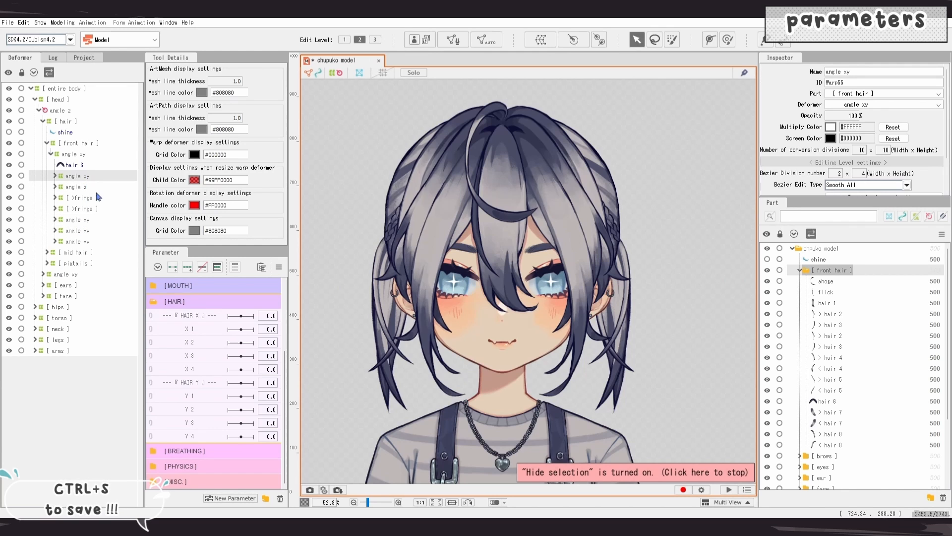
pyautogui.scroll(-3, 393, 198)
pyautogui.scroll(3, 407, 198)
# - Expand the nested angle xy, >fringe and angle z deformers, then select the hair 1 mesh
pyautogui.click(55, 242)
pyautogui.click(55, 231)
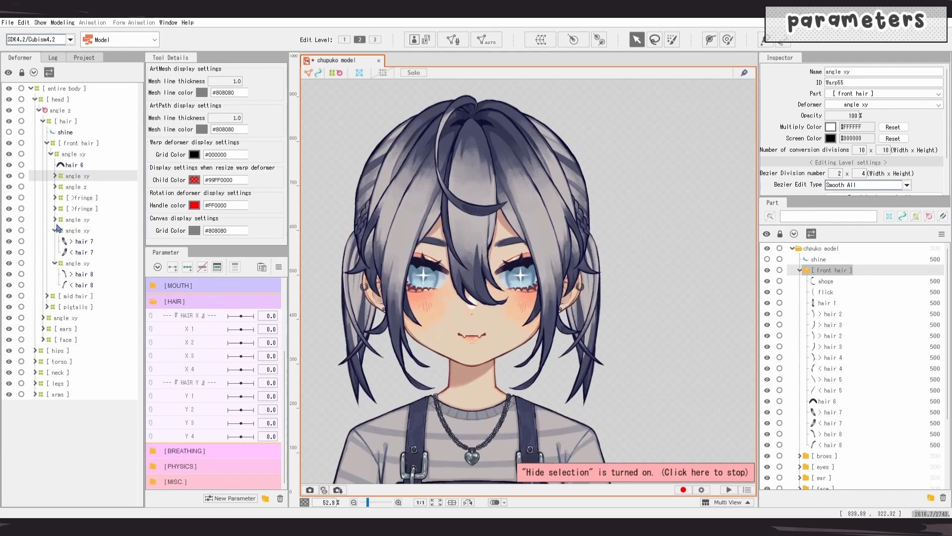
pyautogui.click(55, 220)
pyautogui.click(55, 209)
pyautogui.click(55, 187)
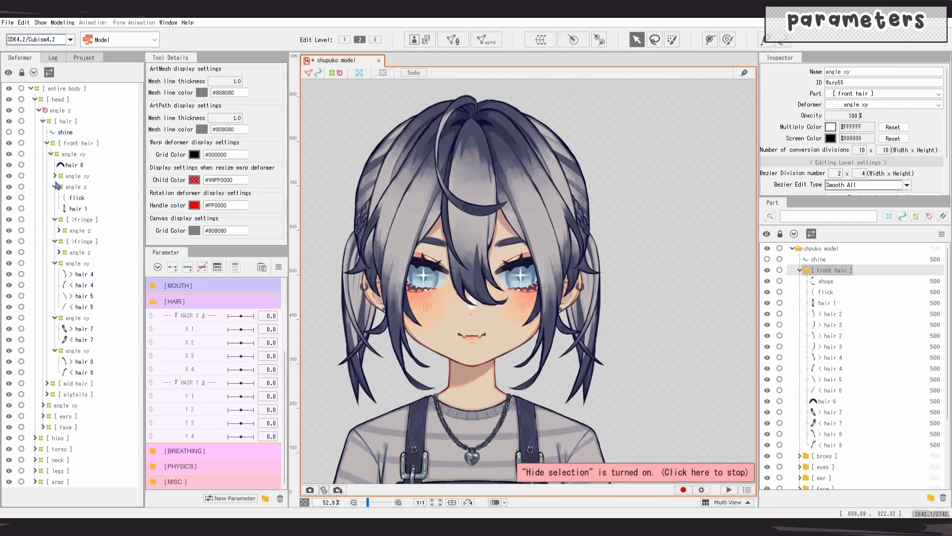
pyautogui.click(55, 175)
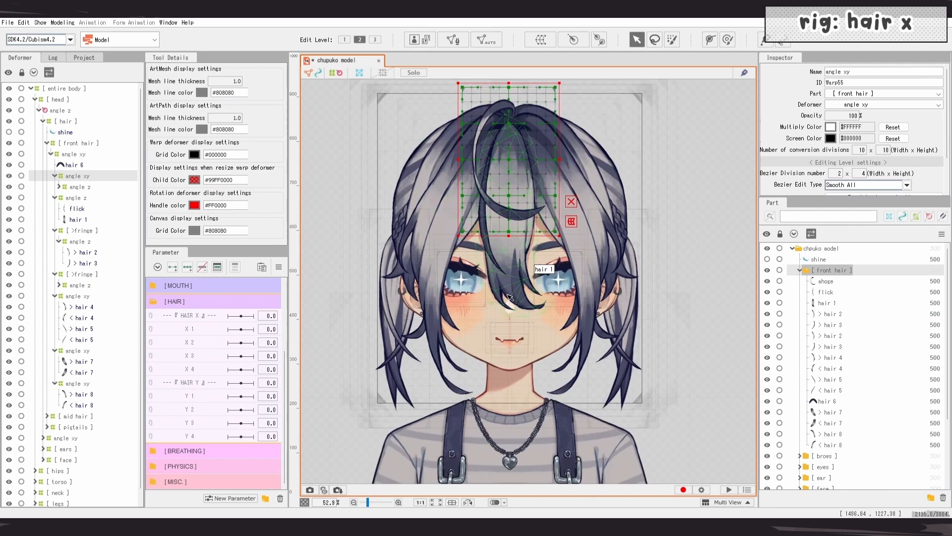
pyautogui.click(510, 297)
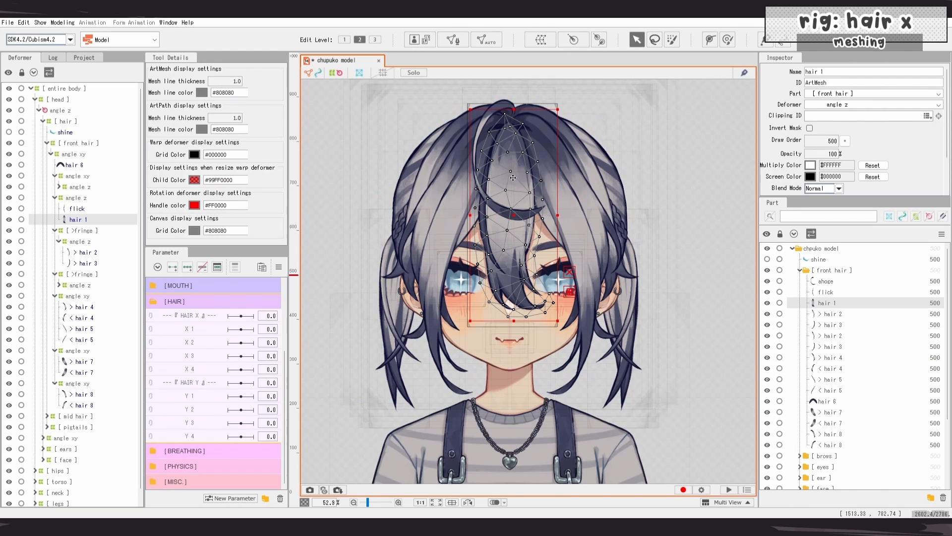
# - Regenerate the hair 1 mesh using the Deformation (Heavy) automatic mesh preset
pyautogui.scroll(2, 509, 189)
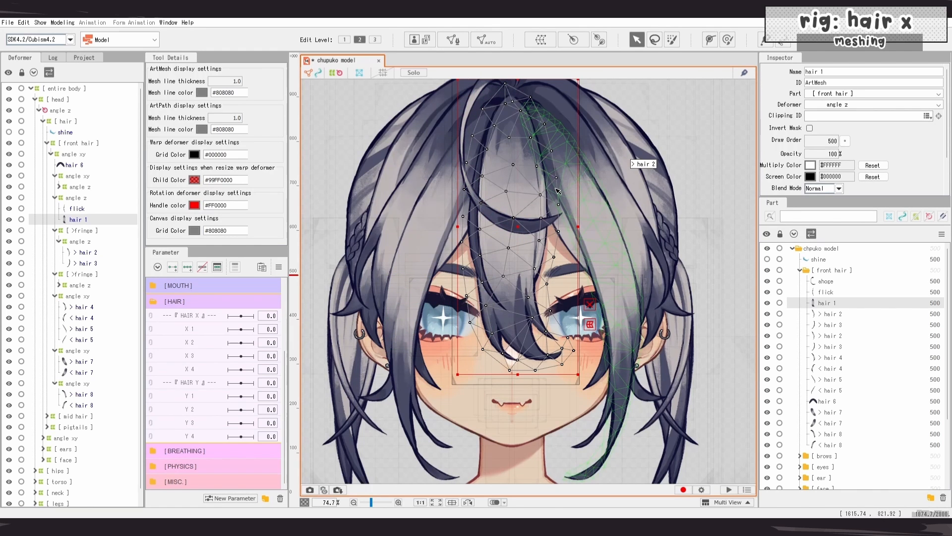
pyautogui.scroll(-2, 488, 272)
pyautogui.scroll(2, 507, 231)
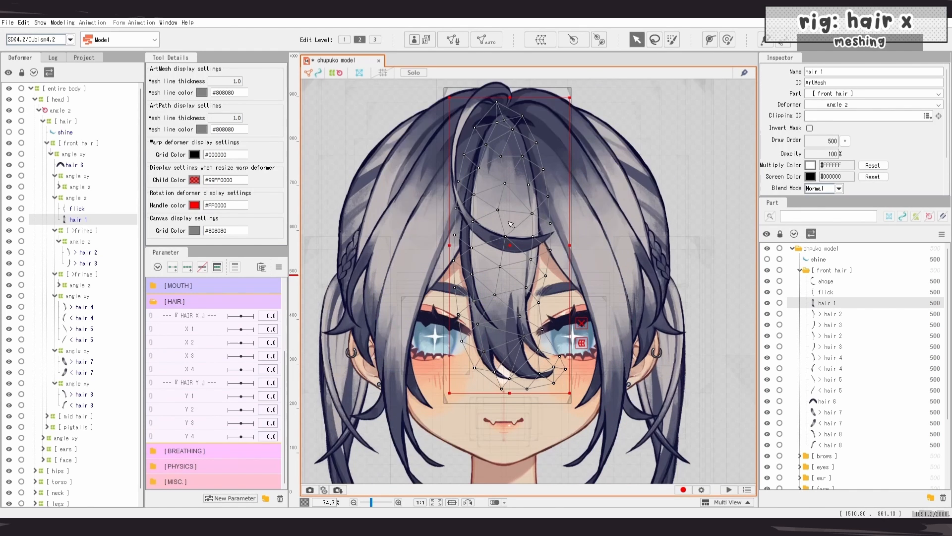
pyautogui.click(486, 39)
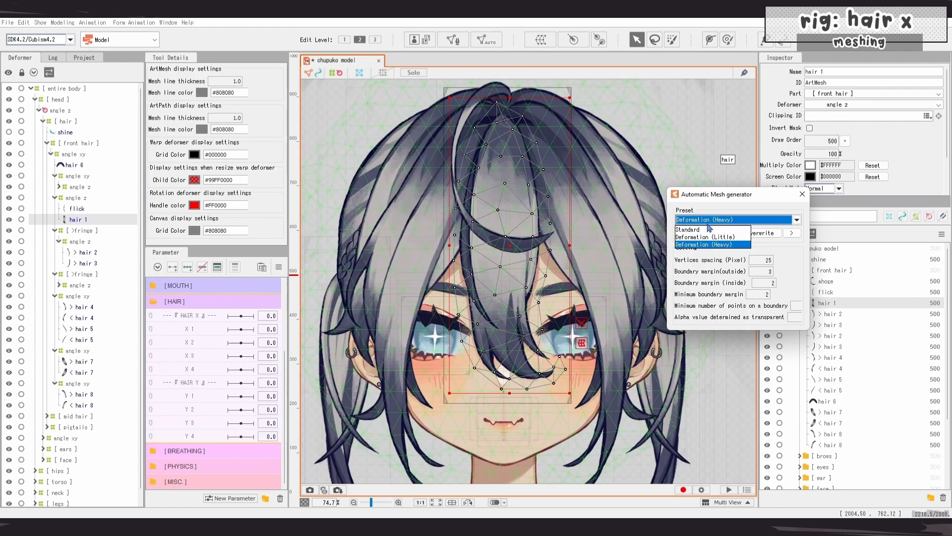
pyautogui.click(752, 221)
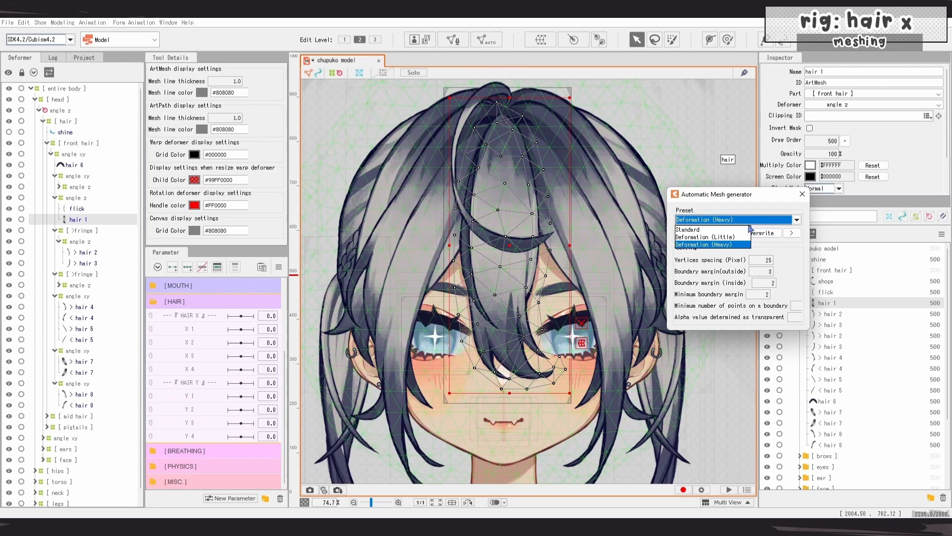
pyautogui.click(725, 244)
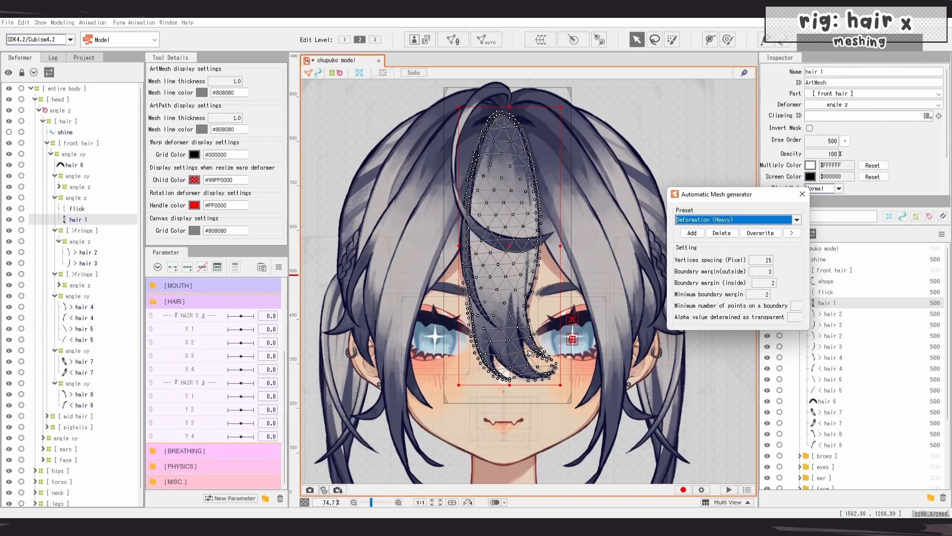
pyautogui.click(801, 194)
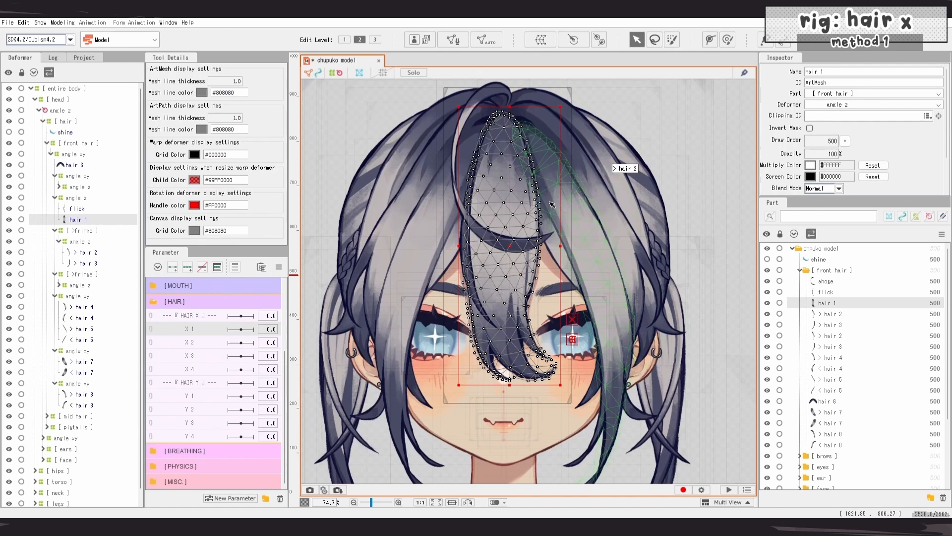
# - Draw a three-point deform path down hair 1, ending at the strand's tip
pyautogui.click(710, 43)
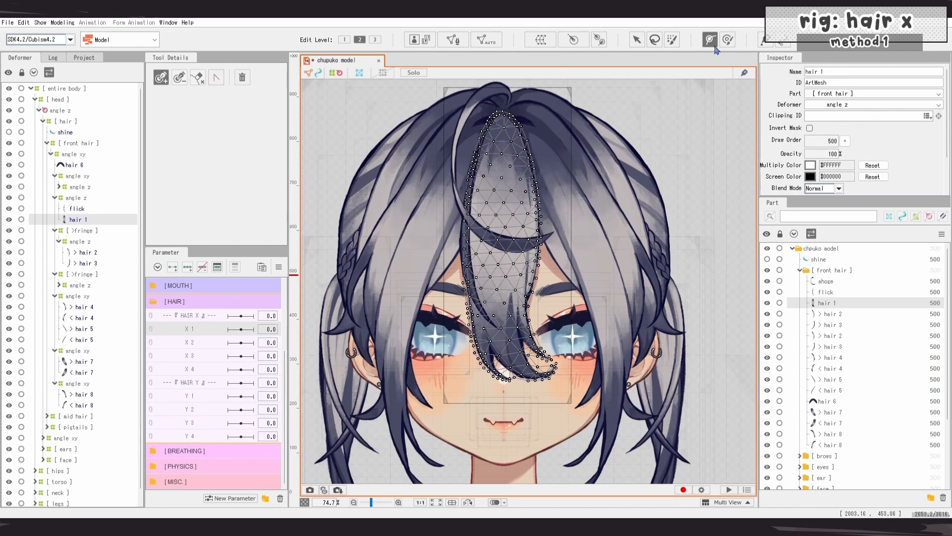
pyautogui.click(505, 108)
pyautogui.click(504, 139)
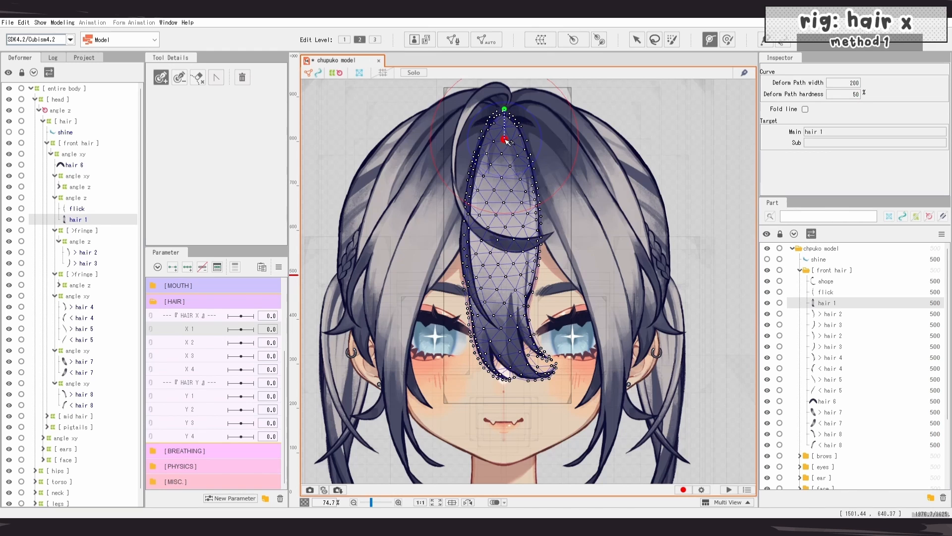
pyautogui.click(516, 382)
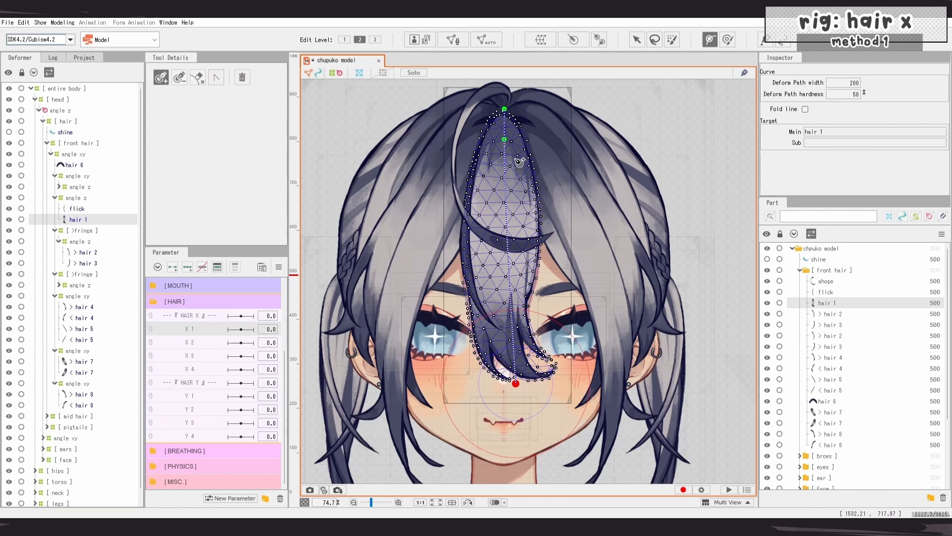
pyautogui.click(637, 45)
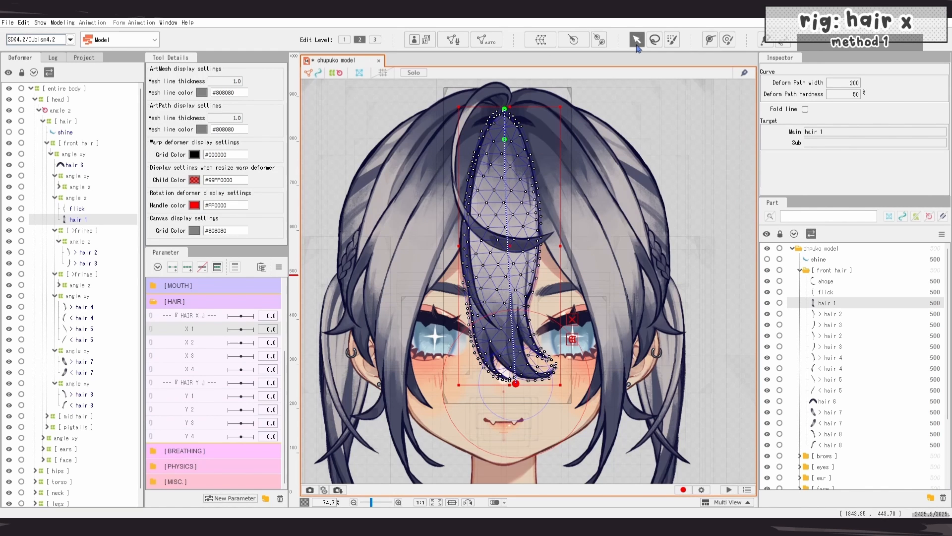
pyautogui.scroll(-2, 593, 146)
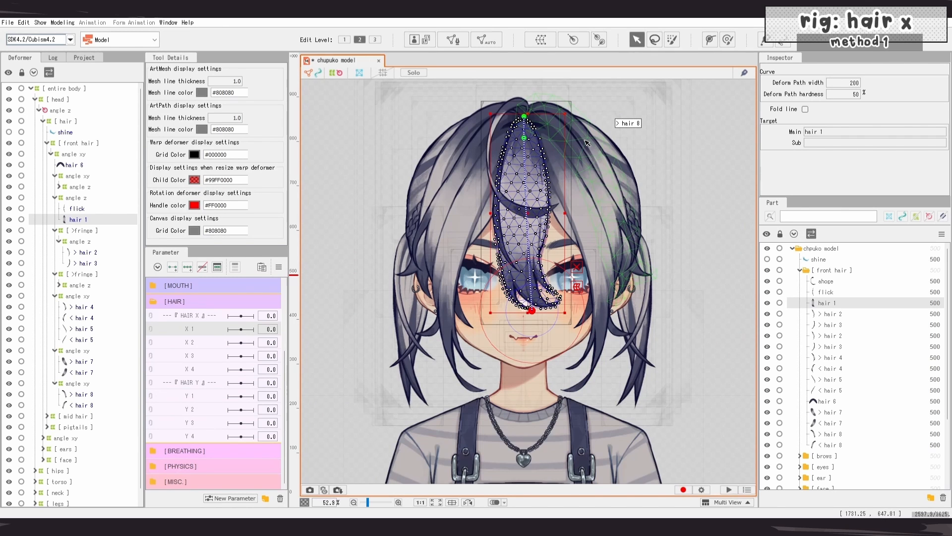
pyautogui.scroll(2, 536, 156)
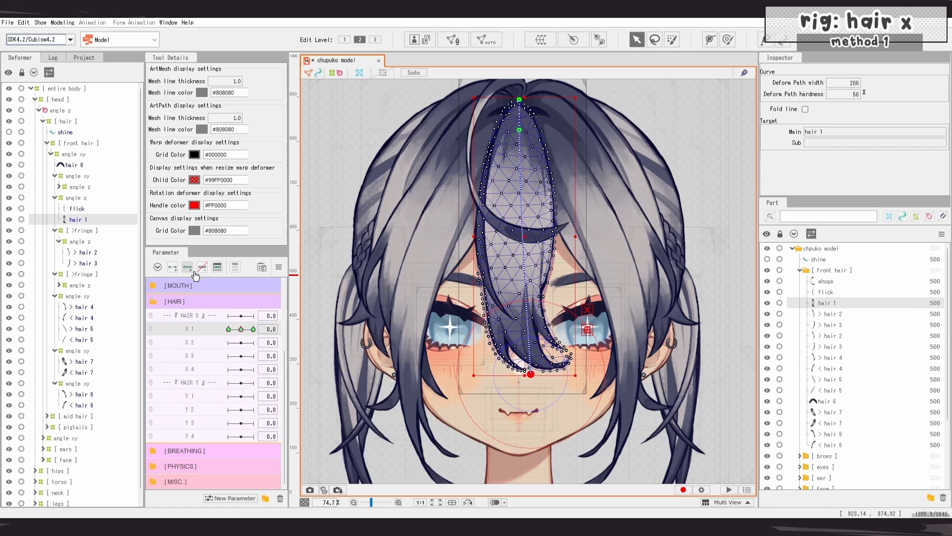
# - Key hair 1's tip bending right at X 1 = 30 and left at X 1 = -30
pyautogui.moveTo(242, 330); pyautogui.dragTo(254, 330)
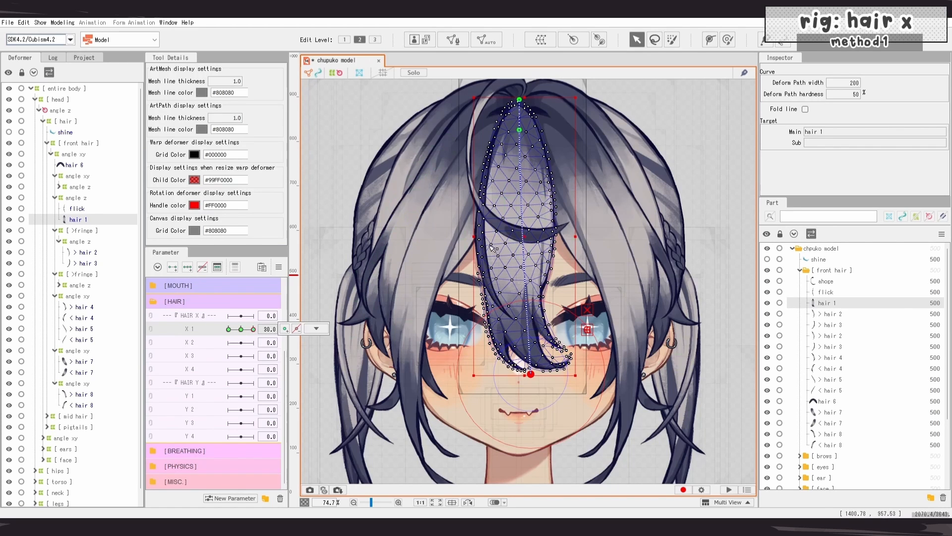
pyautogui.moveTo(531, 374); pyautogui.dragTo(564, 371)
pyautogui.moveTo(253, 330); pyautogui.dragTo(228, 330)
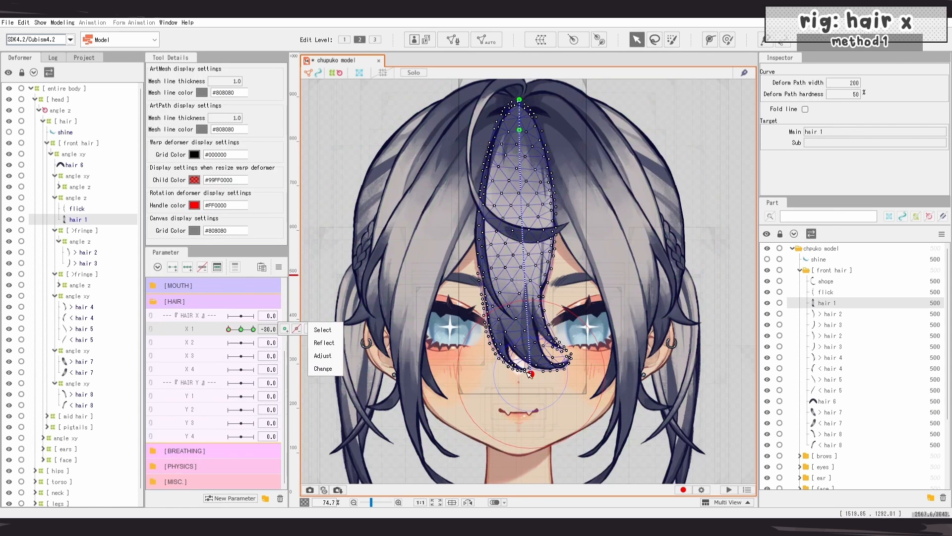
pyautogui.moveTo(529, 374); pyautogui.dragTo(494, 370)
pyautogui.moveTo(252, 329)
pyautogui.mouseDown()
pyautogui.moveTo(227, 332)
pyautogui.moveTo(254, 330)
pyautogui.moveTo(234, 329)
pyautogui.moveTo(250, 331)
pyautogui.moveTo(244, 335)
pyautogui.mouseUp()
# - Give X 2 three keys and add a mid-point to hair 1's deform path
pyautogui.click(215, 341)
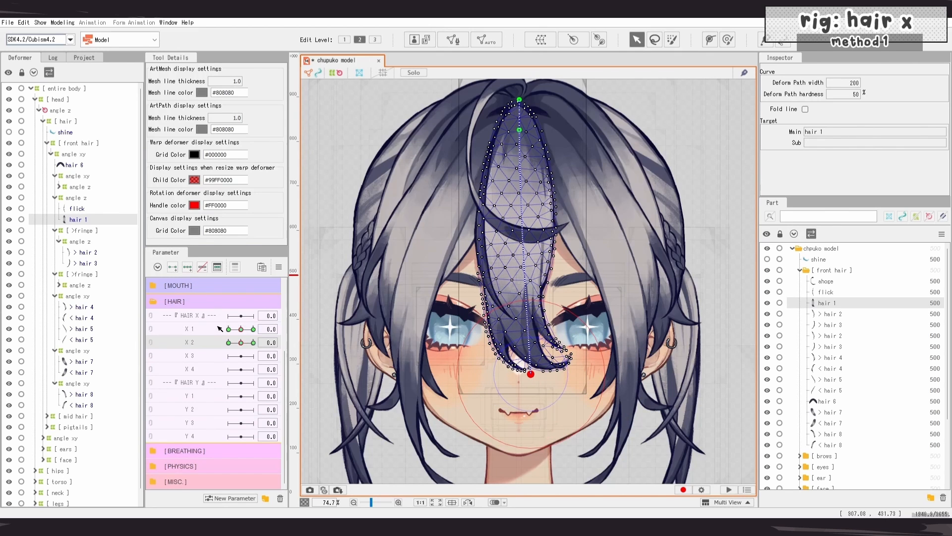
pyautogui.click(710, 40)
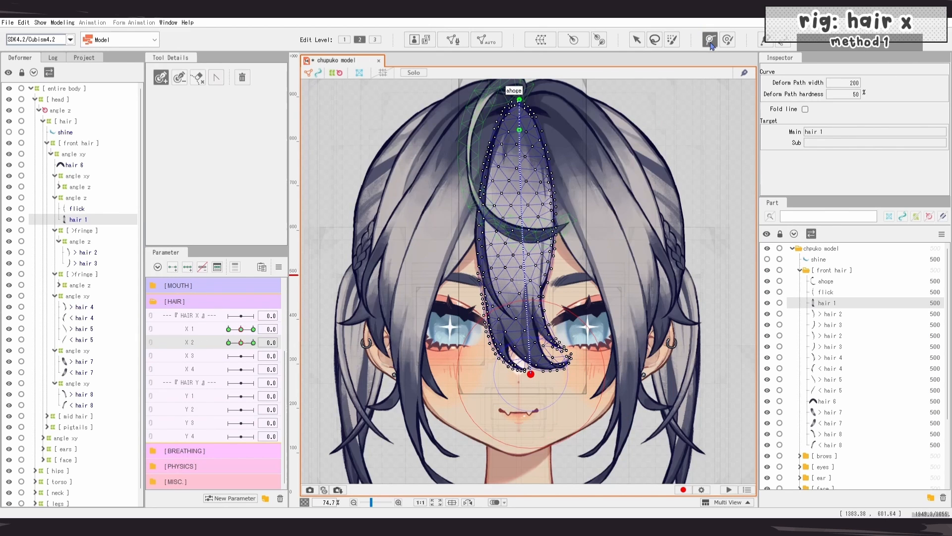
pyautogui.click(527, 231)
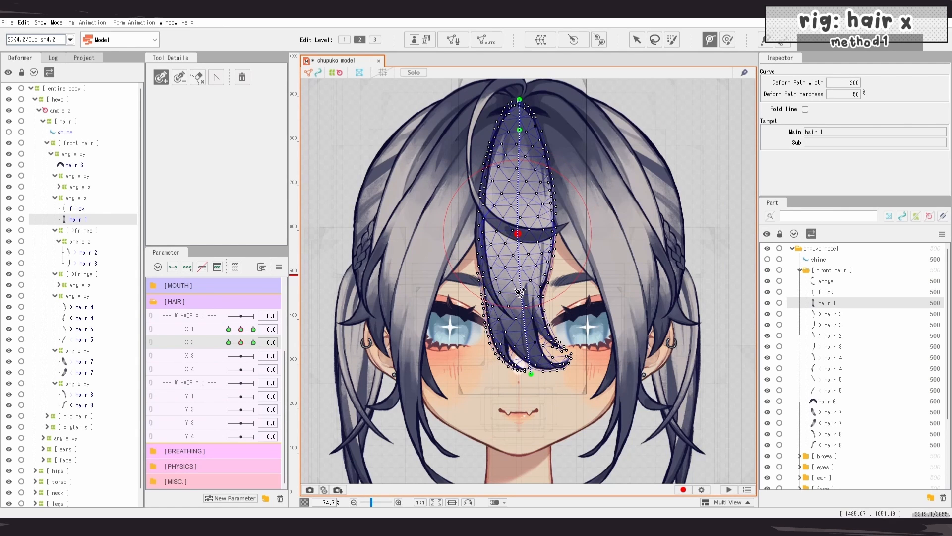
pyautogui.moveTo(517, 233); pyautogui.dragTo(514, 236)
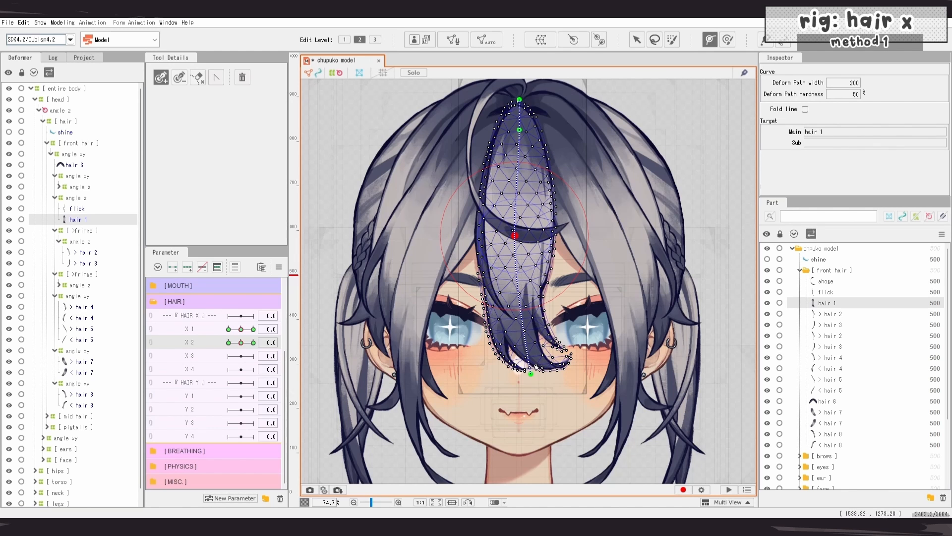
pyautogui.moveTo(531, 374); pyautogui.dragTo(423, 364)
pyautogui.hotkey('ctrl', 'z')
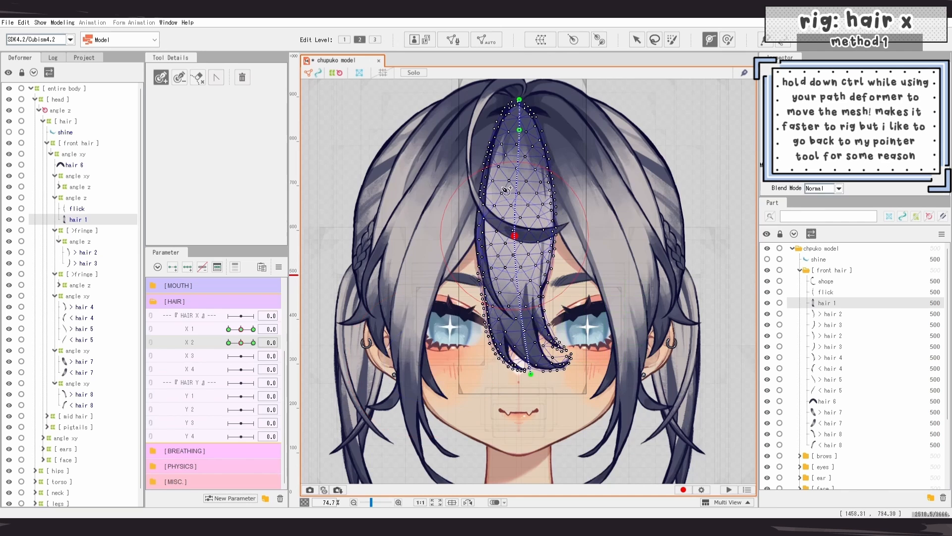
pyautogui.press('v')
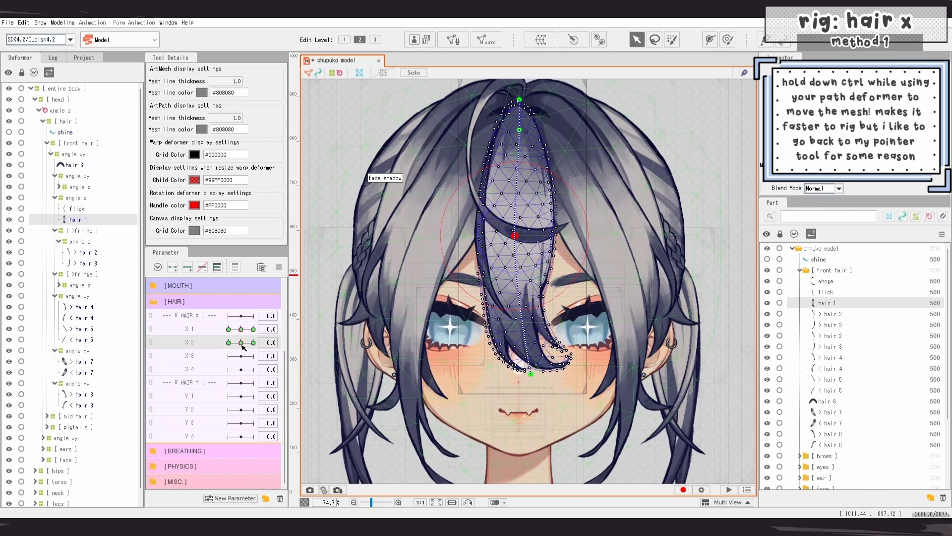
# - Bend the hair tip right and left for X 2 at ±30, refine X 1's bends, and link X 1/X 2
pyautogui.moveTo(242, 343); pyautogui.dragTo(247, 343)
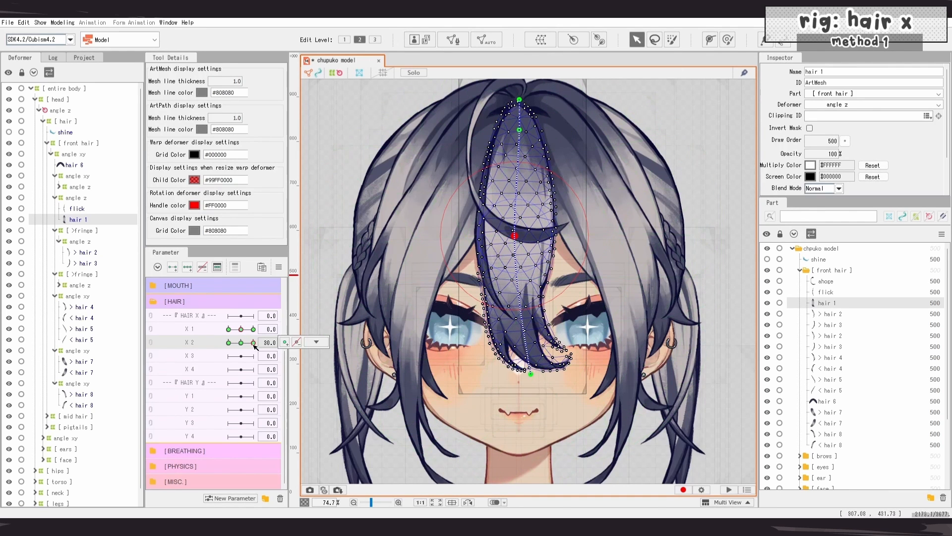
pyautogui.moveTo(531, 374); pyautogui.dragTo(563, 369)
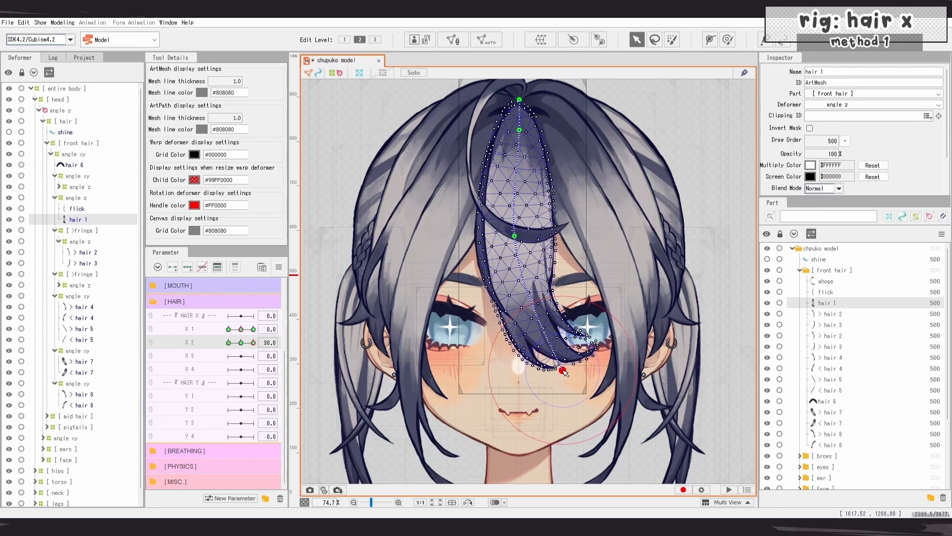
pyautogui.moveTo(254, 343); pyautogui.dragTo(229, 342)
pyautogui.moveTo(530, 374); pyautogui.dragTo(485, 368)
pyautogui.moveTo(241, 328)
pyautogui.mouseDown()
pyautogui.moveTo(227, 329)
pyautogui.moveTo(236, 343)
pyautogui.mouseUp()
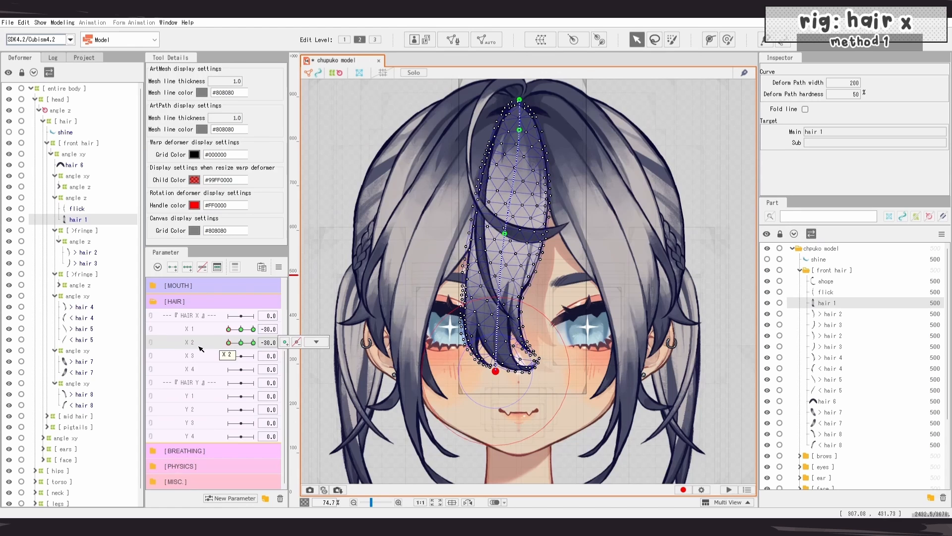
pyautogui.moveTo(493, 372); pyautogui.dragTo(456, 362)
pyautogui.click(240, 331)
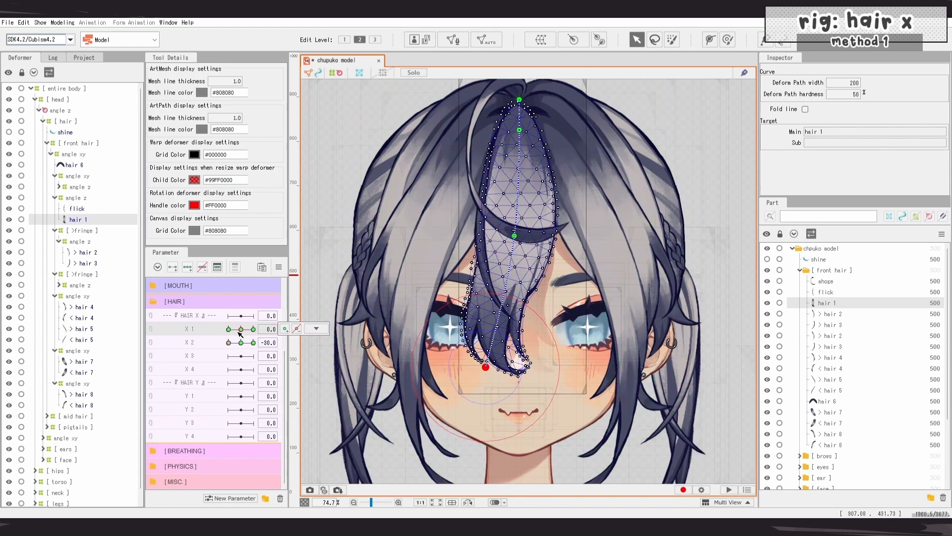
pyautogui.moveTo(239, 332); pyautogui.dragTo(256, 330)
pyautogui.moveTo(573, 364); pyautogui.dragTo(529, 368)
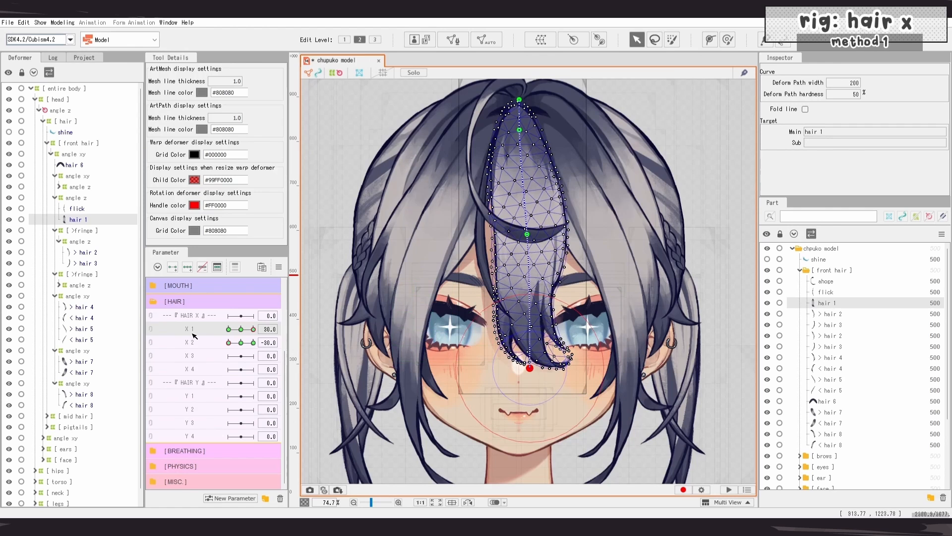
pyautogui.click(155, 331)
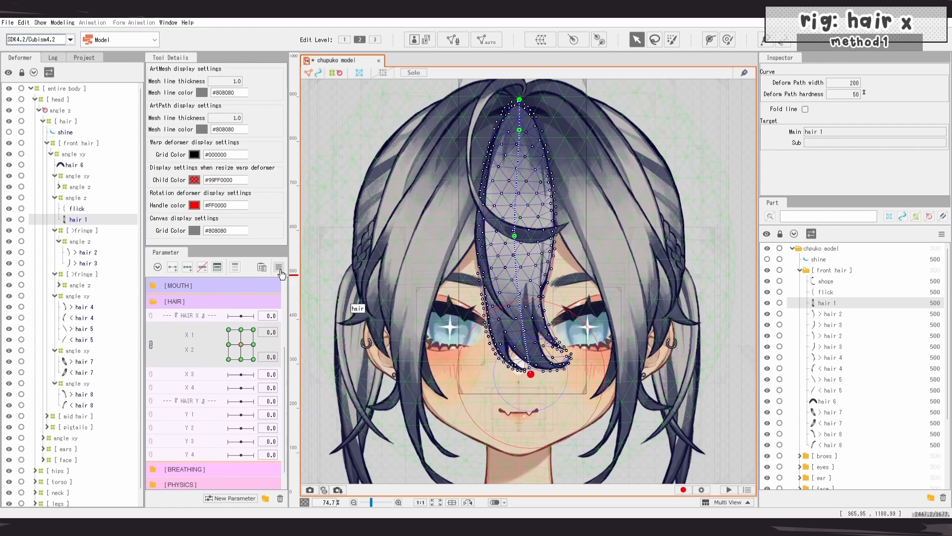
# - Synthesize the combined grid's corner poses, test the bend, then unlink X 1 and X 2
pyautogui.click(278, 266)
pyautogui.click(358, 325)
pyautogui.click(462, 357)
pyautogui.moveTo(241, 345)
pyautogui.mouseDown()
pyautogui.moveTo(245, 353)
pyautogui.moveTo(254, 343)
pyautogui.moveTo(220, 346)
pyautogui.moveTo(253, 342)
pyautogui.moveTo(234, 347)
pyautogui.moveTo(250, 329)
pyautogui.moveTo(255, 343)
pyautogui.mouseUp()
pyautogui.click(150, 342)
pyautogui.click(242, 329)
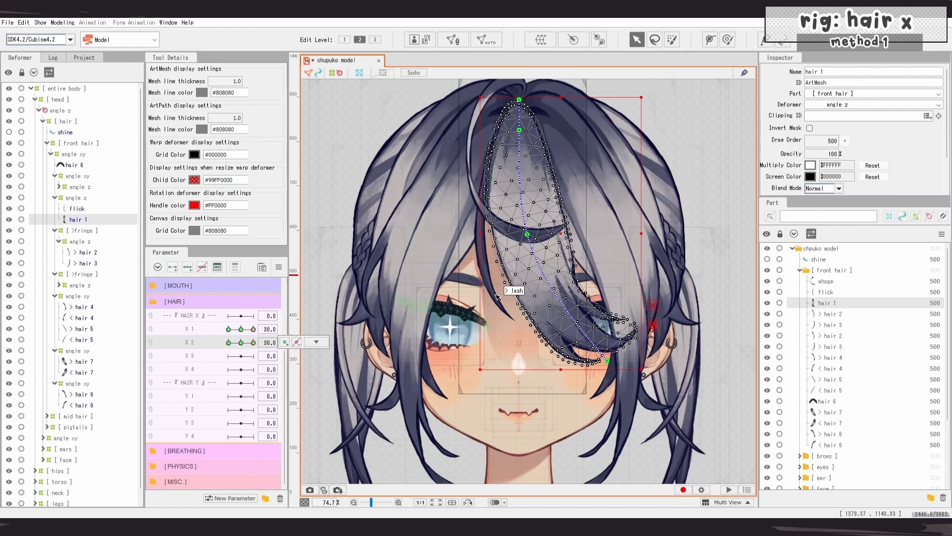
# - Reshape hair 1's tip bend at X 2's 30 key and at the -30 keys
pyautogui.click(298, 345)
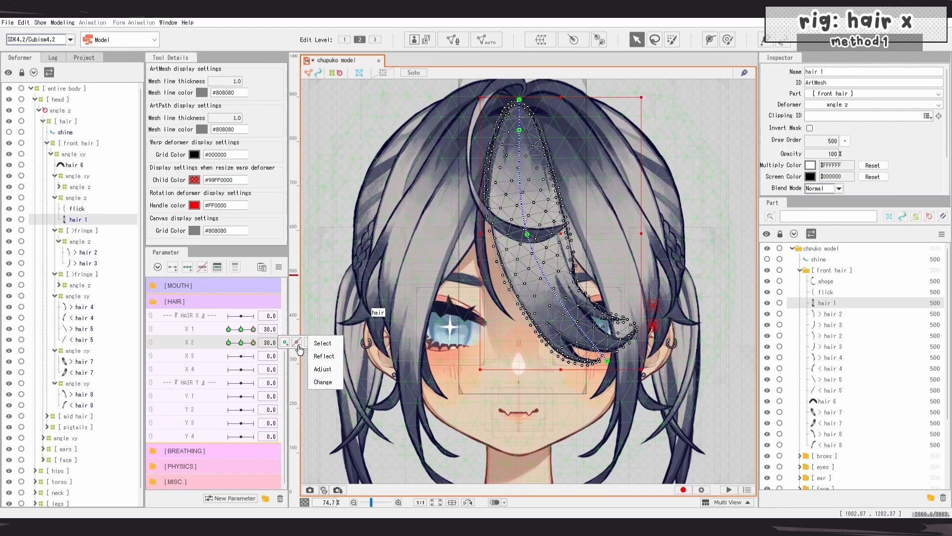
pyautogui.click(242, 343)
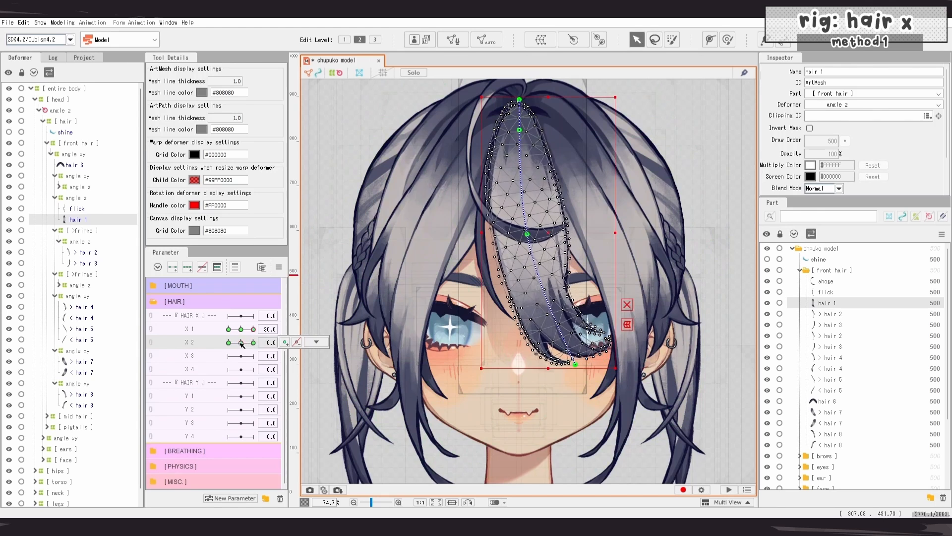
pyautogui.moveTo(242, 345); pyautogui.dragTo(254, 342)
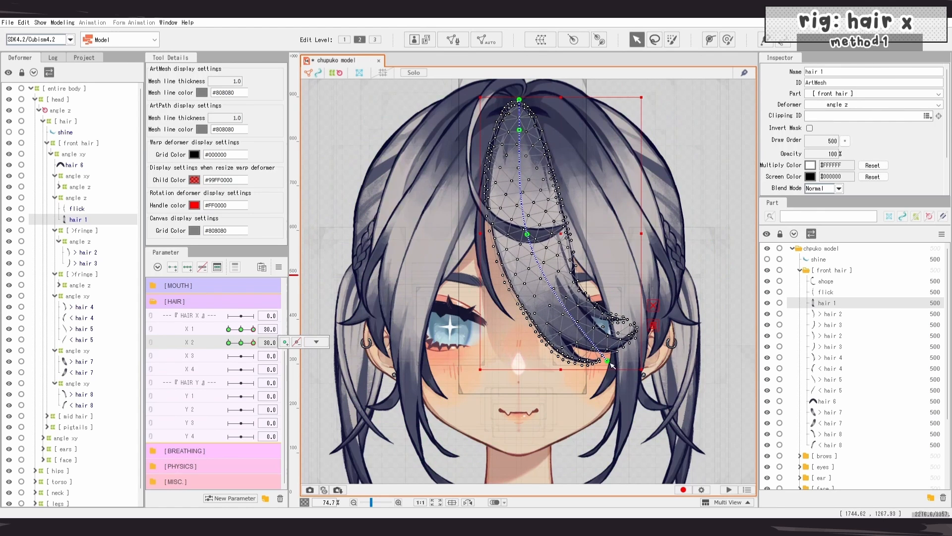
pyautogui.moveTo(610, 364); pyautogui.dragTo(599, 354)
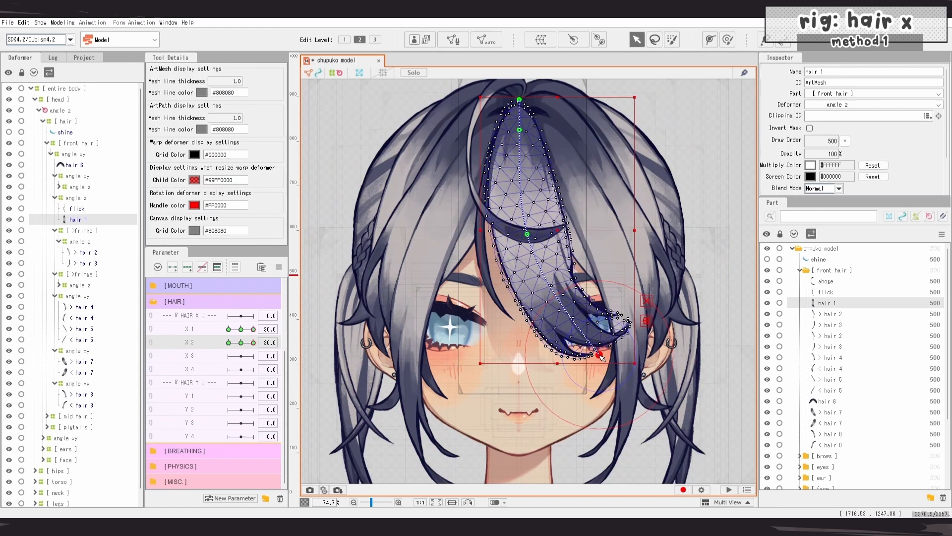
pyautogui.click(255, 343)
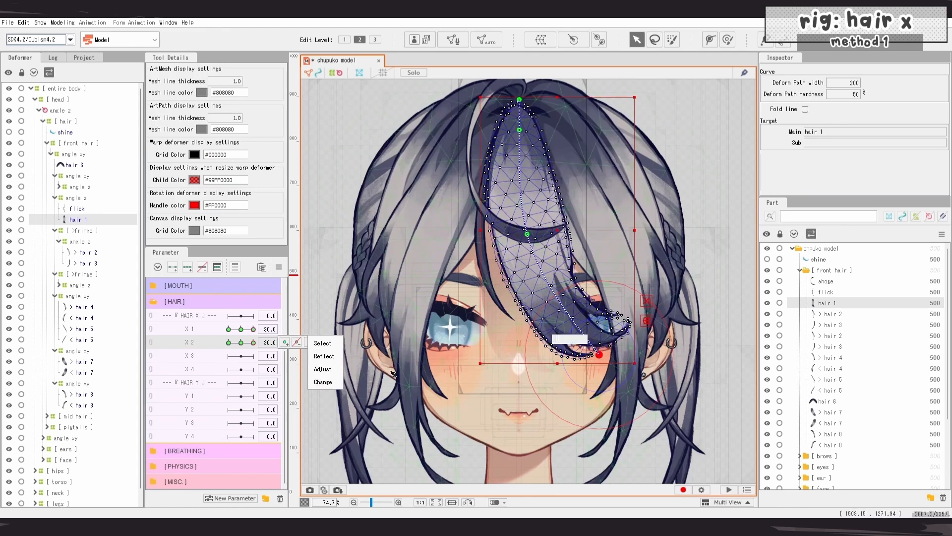
pyautogui.click(242, 329)
pyautogui.click(228, 329)
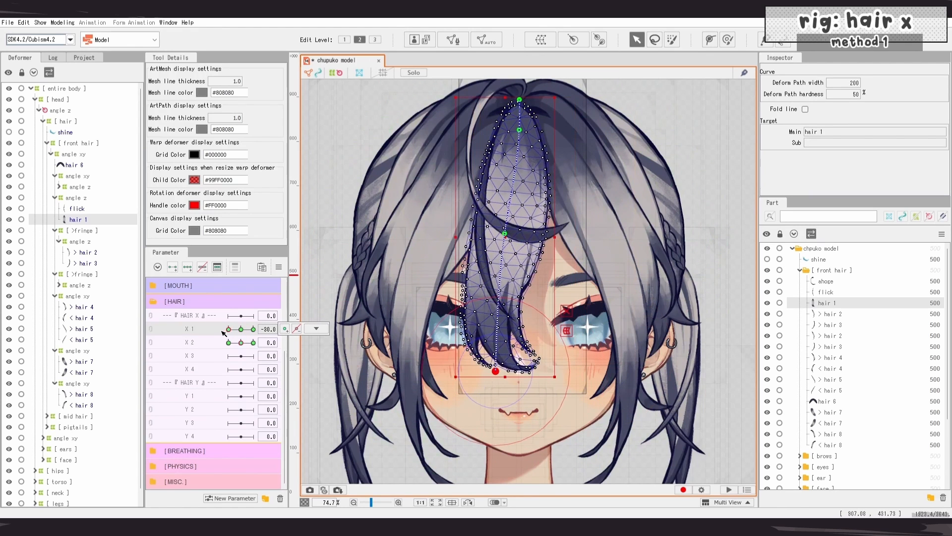
pyautogui.click(229, 342)
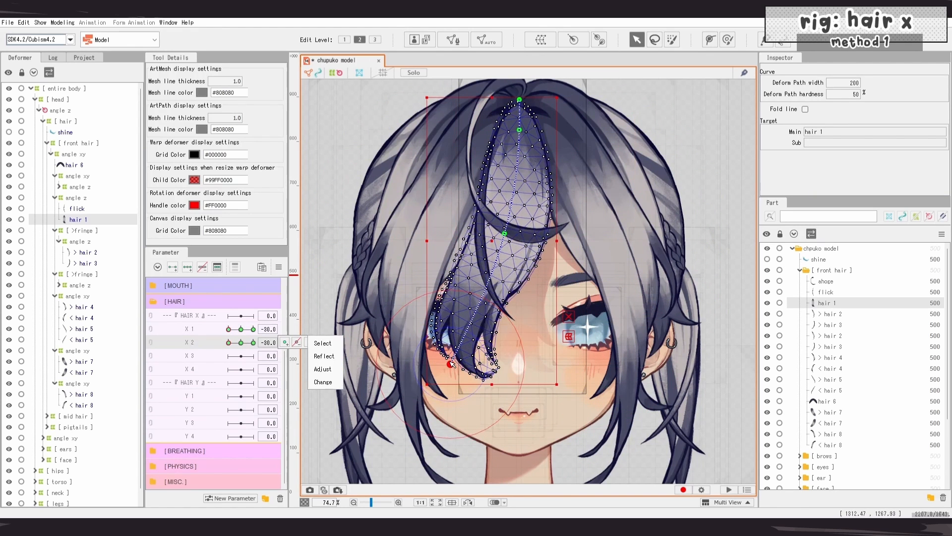
pyautogui.moveTo(451, 364); pyautogui.dragTo(455, 360)
# - Step through the X 1 and X 2 keys (-30, 0, 30) to compare hair 1's poses
pyautogui.moveTo(229, 329); pyautogui.dragTo(253, 342)
pyautogui.click(254, 330)
pyautogui.click(241, 343)
pyautogui.click(241, 329)
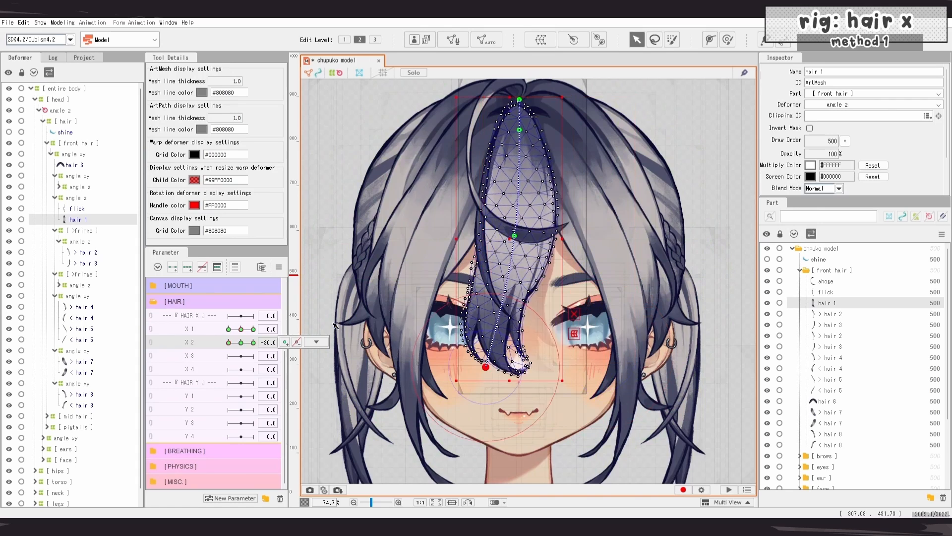
pyautogui.click(253, 329)
pyautogui.click(254, 342)
pyautogui.click(241, 330)
pyautogui.click(228, 343)
pyautogui.click(253, 329)
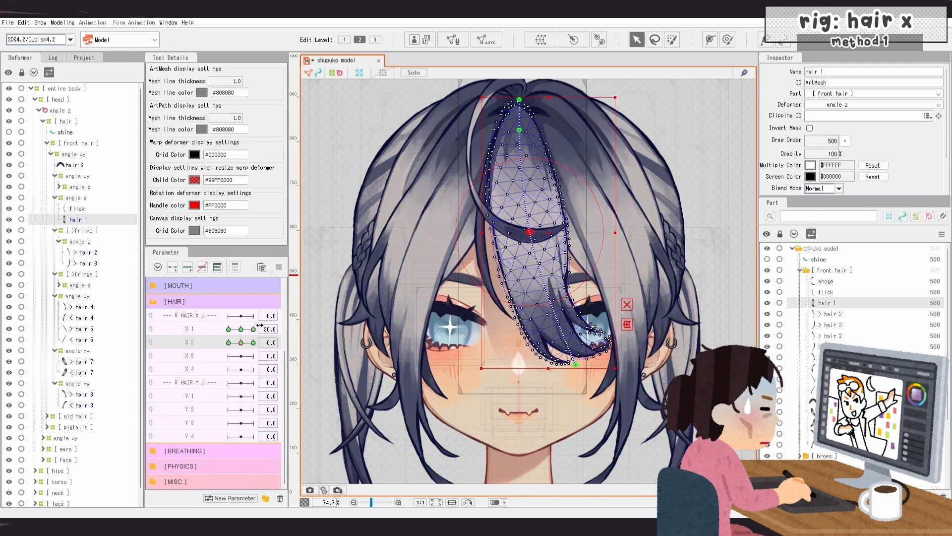
pyautogui.click(241, 330)
pyautogui.click(228, 342)
pyautogui.click(531, 374)
pyautogui.click(229, 330)
pyautogui.click(241, 342)
pyautogui.click(229, 342)
pyautogui.click(241, 342)
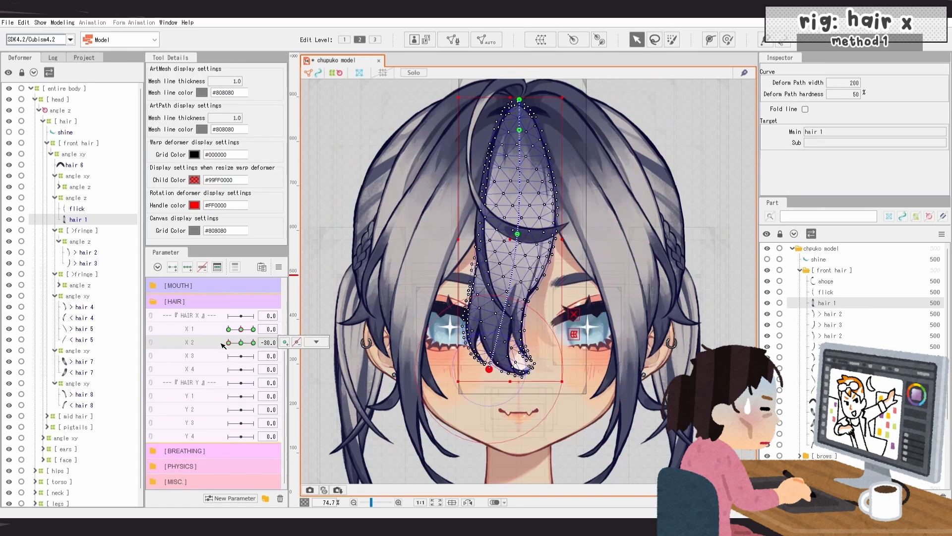
pyautogui.click(229, 343)
# - Pull the hair tip further left at the keys, preview the swing, and relink X 1/X 2 into a 2D grid
pyautogui.moveTo(495, 370); pyautogui.dragTo(454, 359)
pyautogui.click(229, 343)
pyautogui.click(253, 330)
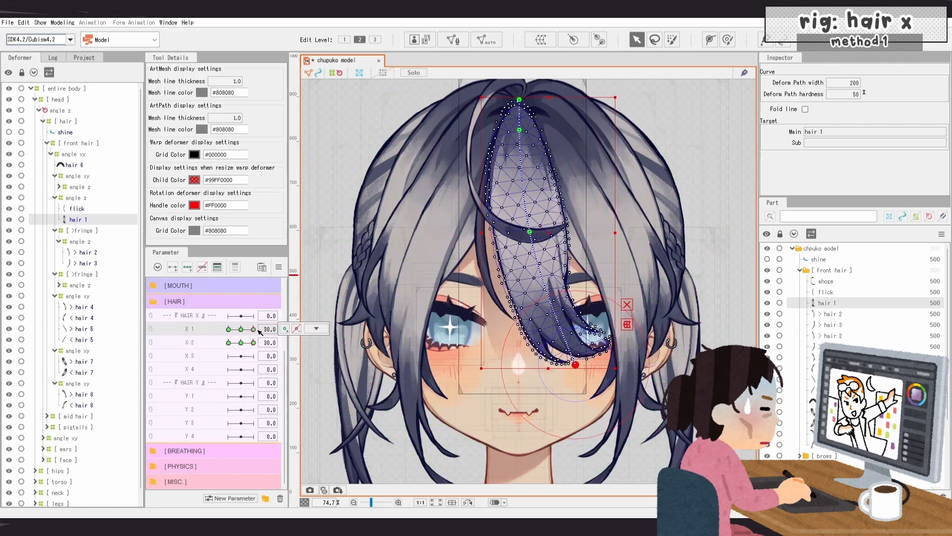
pyautogui.moveTo(576, 365); pyautogui.dragTo(524, 365)
pyautogui.click(241, 343)
pyautogui.click(229, 343)
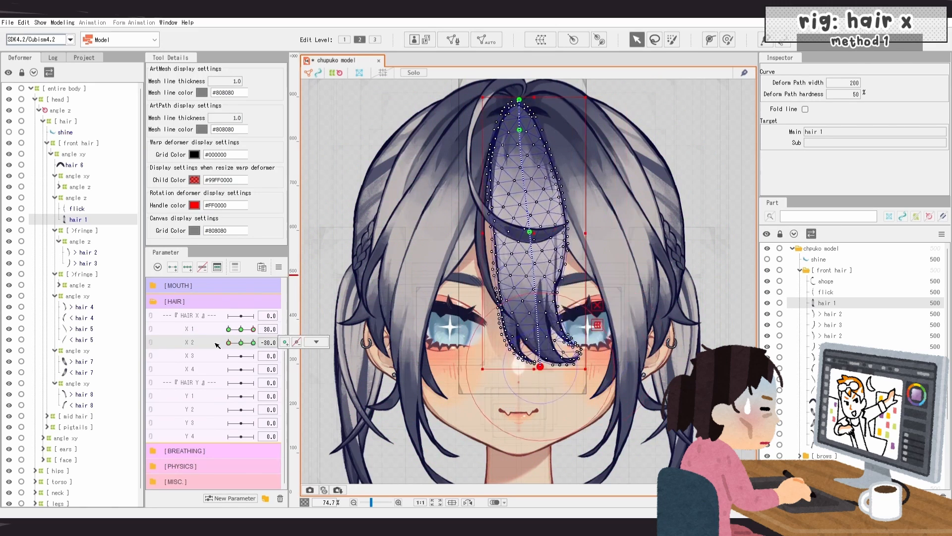
pyautogui.click(241, 342)
pyautogui.click(229, 330)
pyautogui.click(241, 329)
pyautogui.click(151, 329)
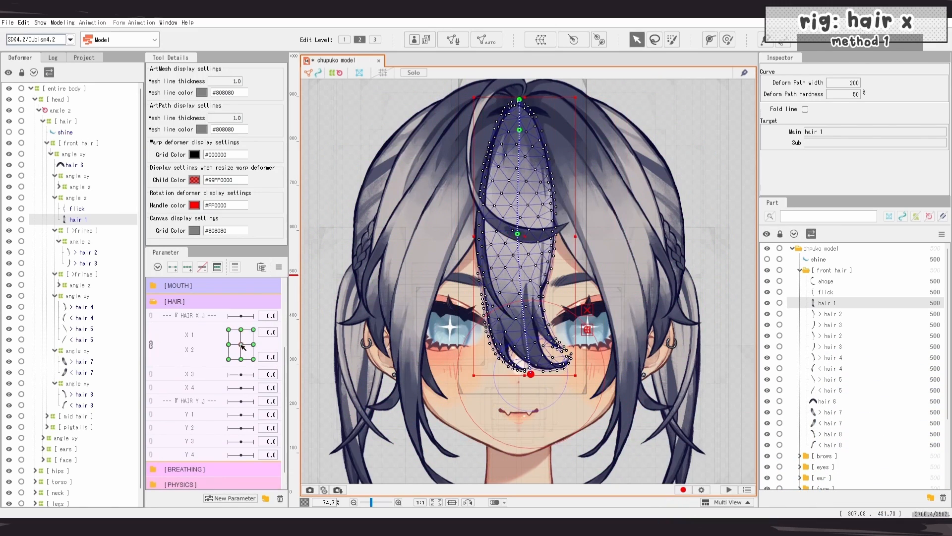
pyautogui.moveTo(243, 347)
pyautogui.mouseDown()
pyautogui.moveTo(256, 343)
pyautogui.moveTo(233, 347)
pyautogui.moveTo(242, 345)
pyautogui.mouseUp()
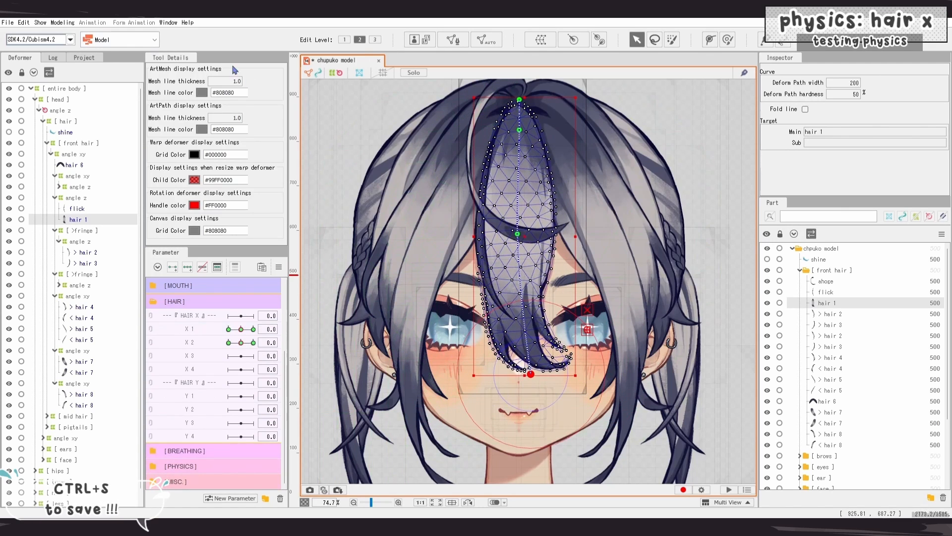
# - Open Physics/Scene Blending Settings and select the hair x physics group
pyautogui.click(63, 22)
pyautogui.click(101, 224)
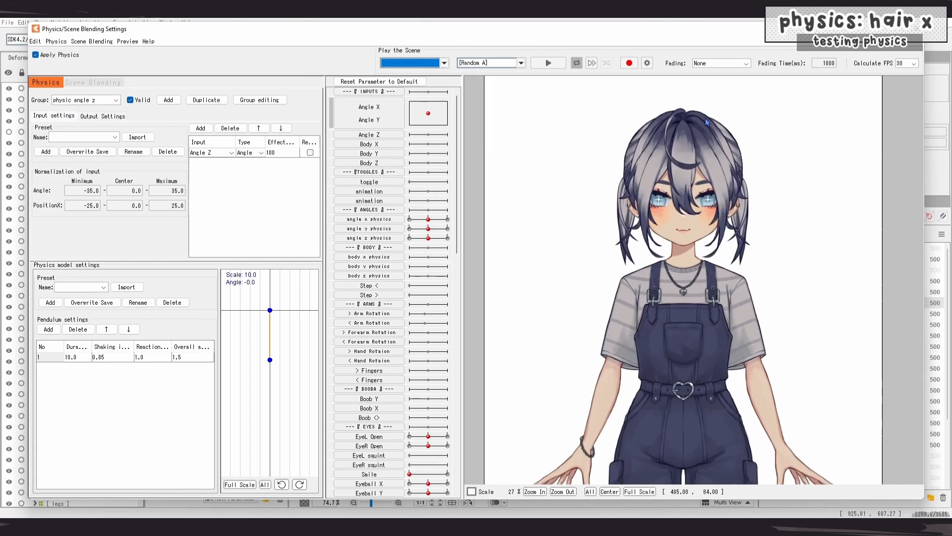
pyautogui.scroll(3, 705, 119)
pyautogui.click(104, 100)
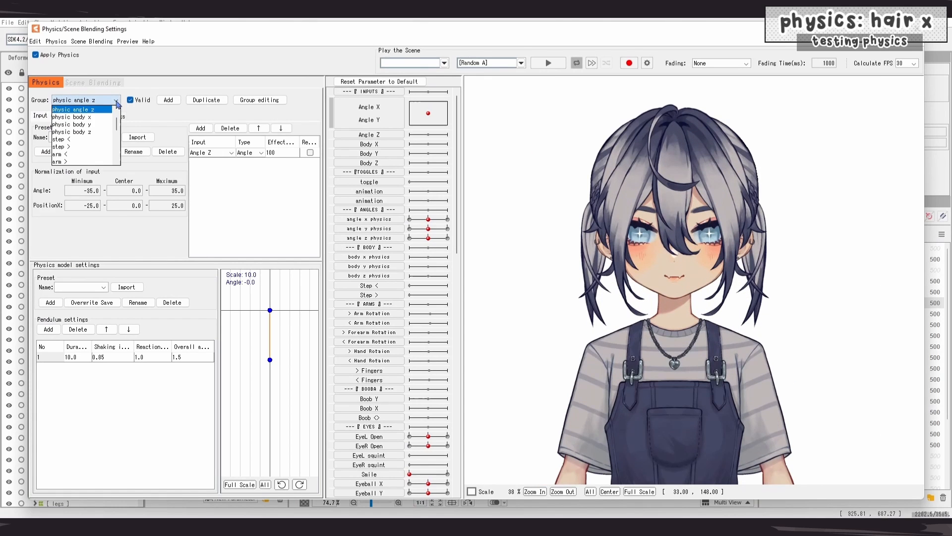
pyautogui.scroll(-5, 84, 136)
pyautogui.click(84, 143)
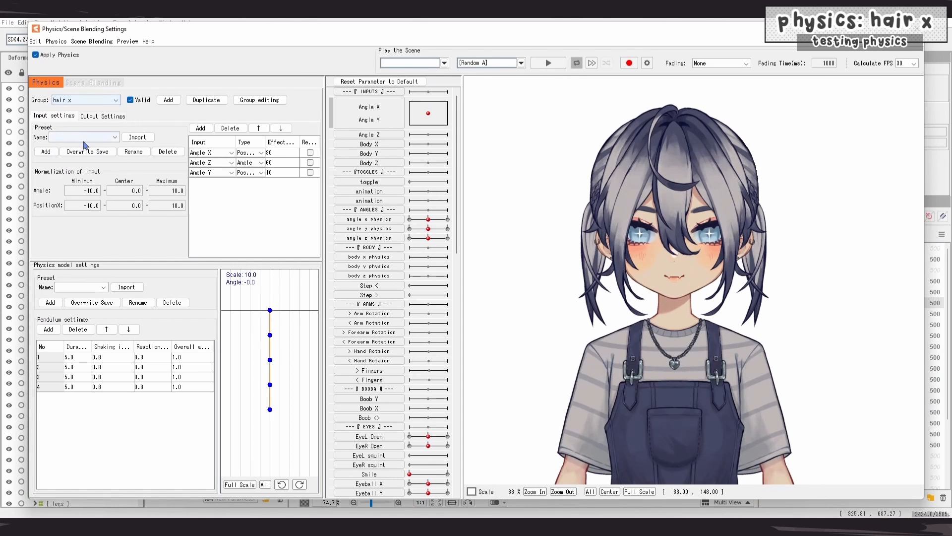
# - Browse the Head Input and Hair (Double Pendulum) group presets without adding, then view hair x outputs
pyautogui.click(168, 101)
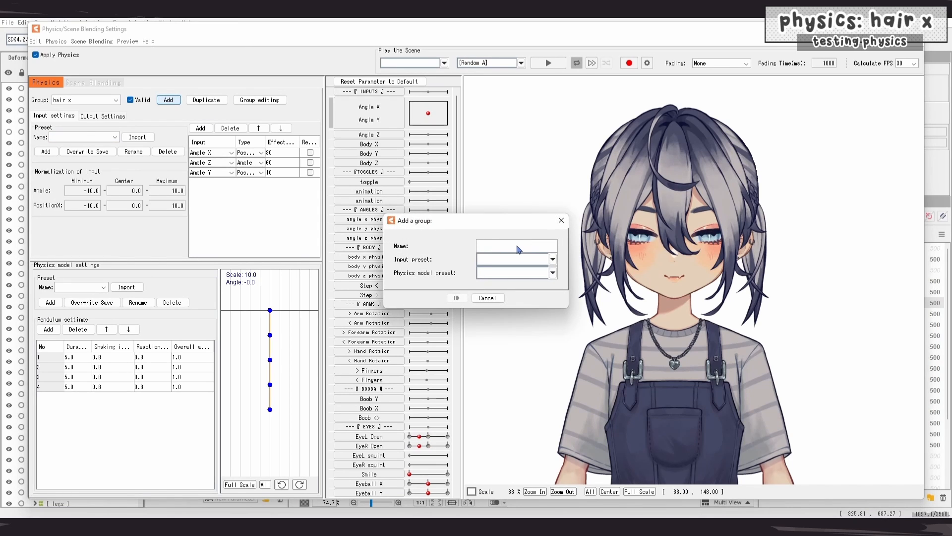
pyautogui.click(485, 261)
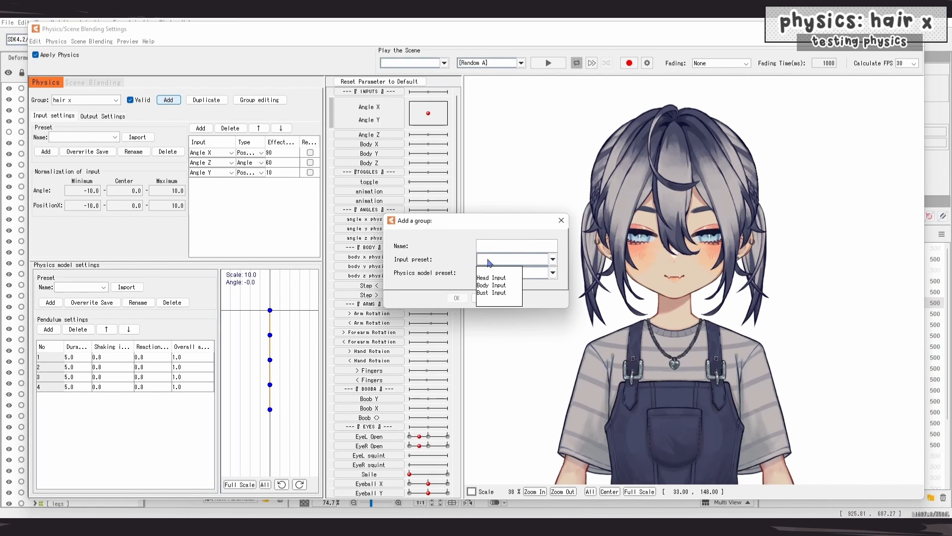
pyautogui.click(498, 277)
pyautogui.click(499, 275)
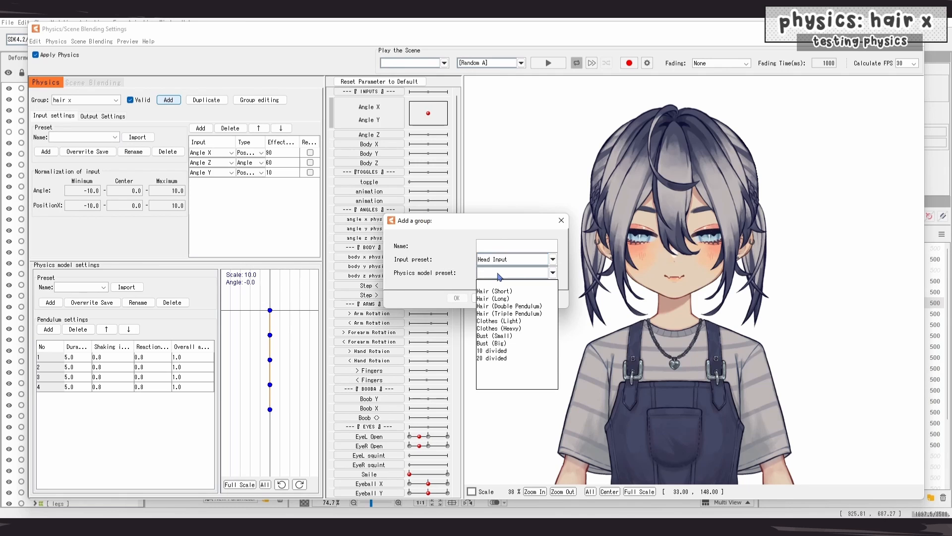
pyautogui.click(528, 307)
pyautogui.click(487, 298)
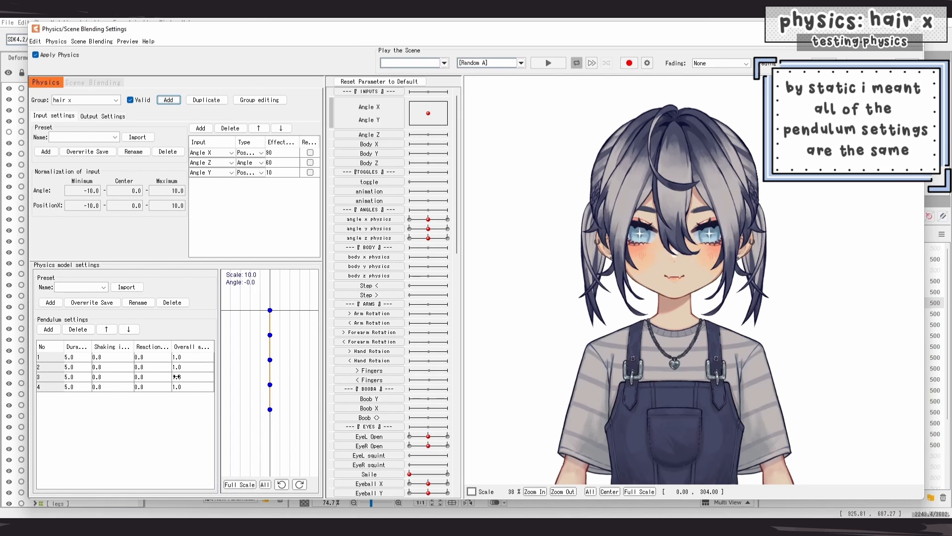
pyautogui.click(102, 117)
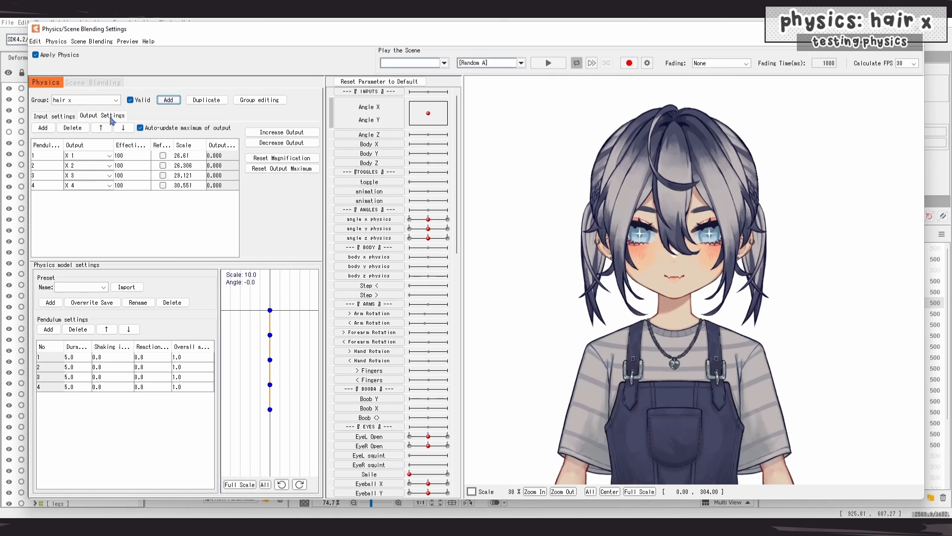
# - Check the hair x output list, then turn the head in the input preview to swing X 1–X 4
pyautogui.click(43, 128)
pyautogui.scroll(-10, 451, 247)
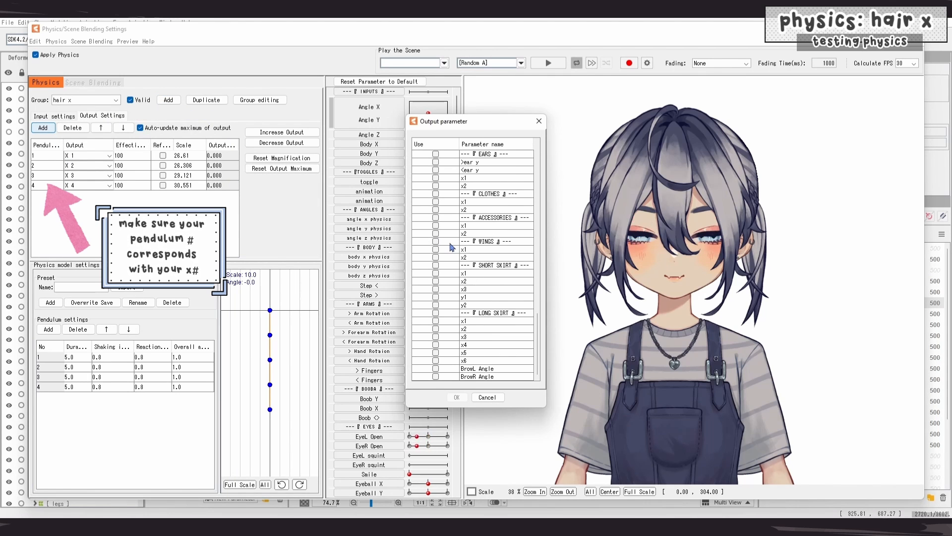
pyautogui.click(487, 397)
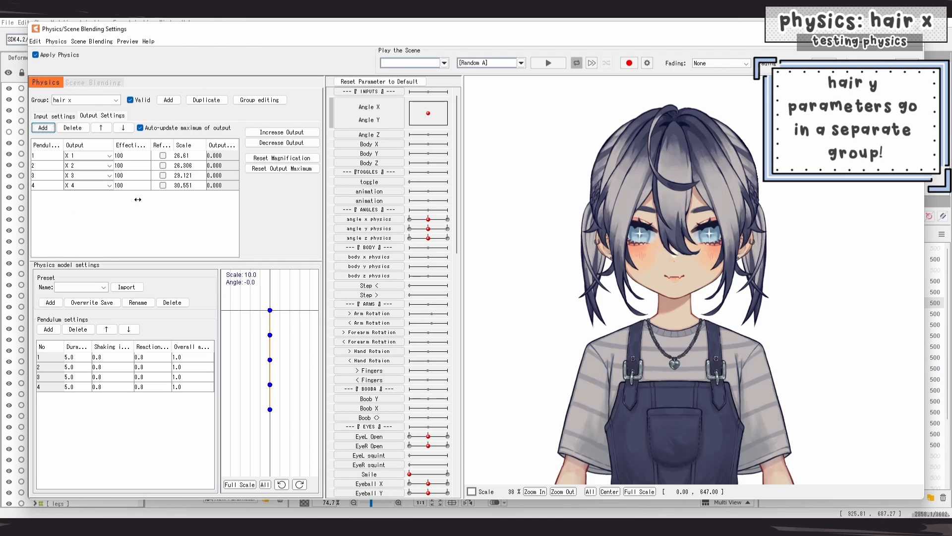
pyautogui.click(54, 115)
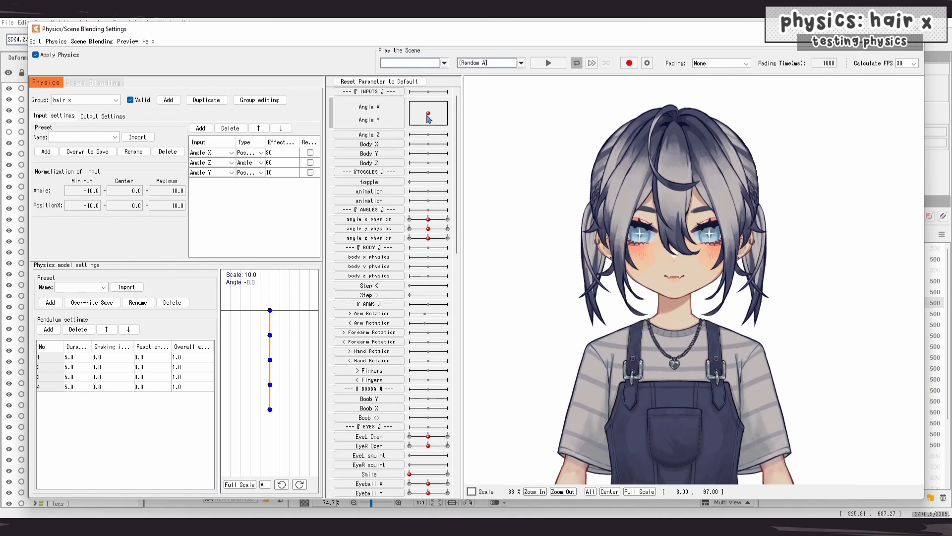
pyautogui.moveTo(428, 118); pyautogui.dragTo(422, 119)
pyautogui.click(114, 117)
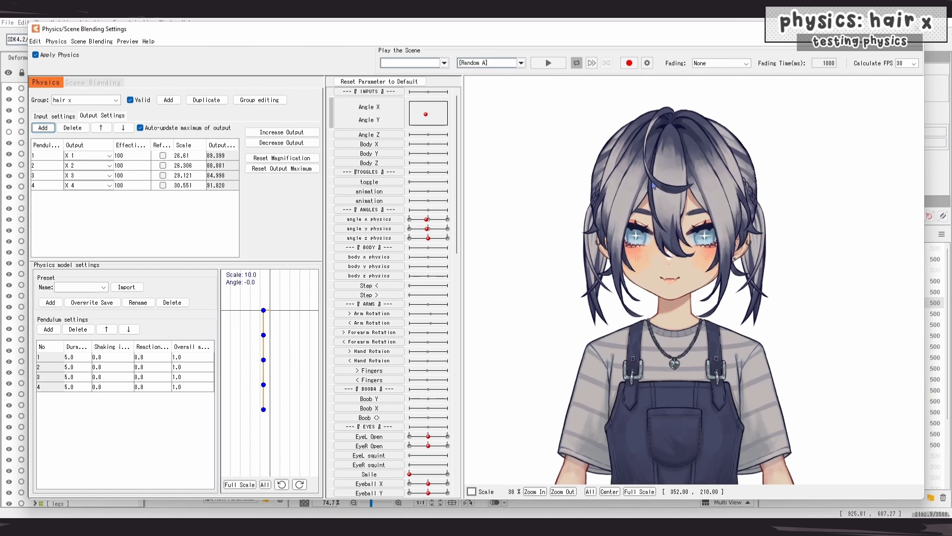
pyautogui.scroll(-15, 392, 267)
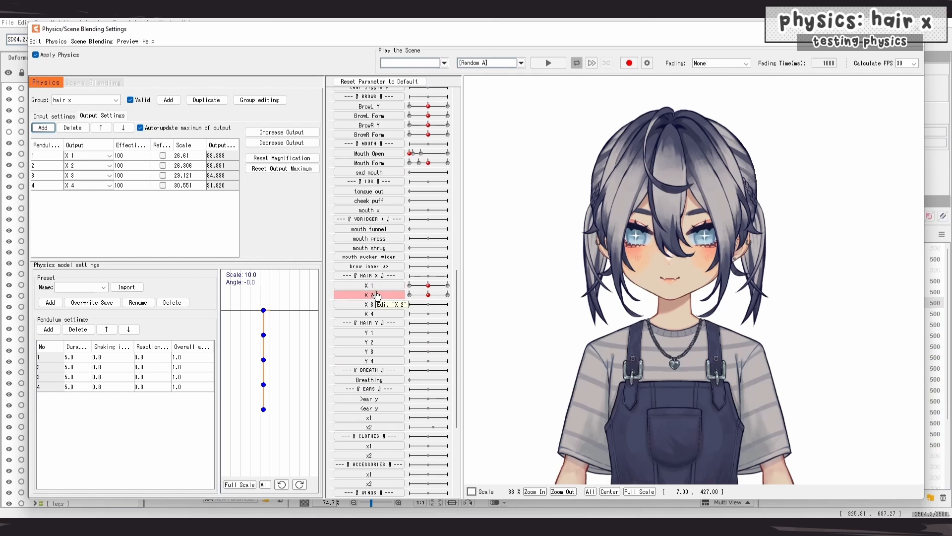
# - Sweep the head side to side in the physics preview to watch the hair x pendulum swing
pyautogui.moveTo(719, 270); pyautogui.dragTo(422, 290)
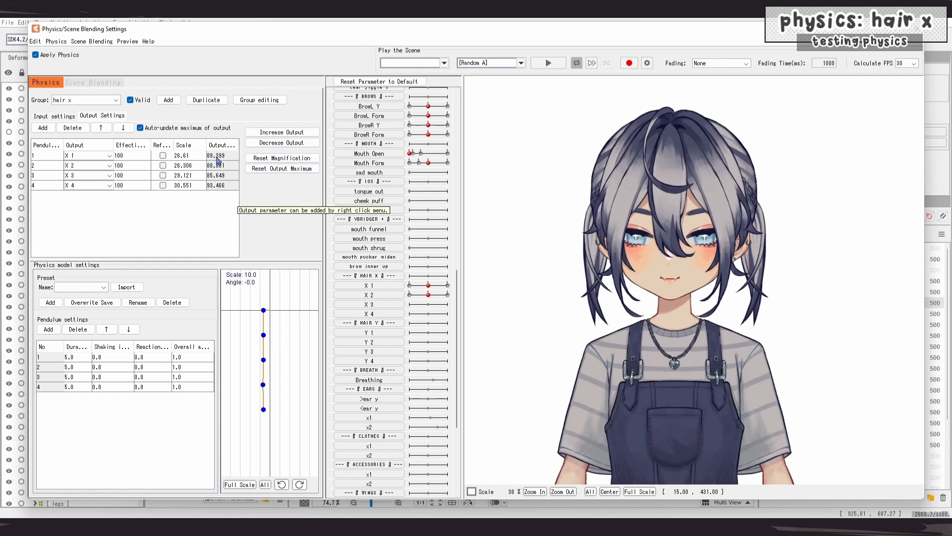
pyautogui.scroll(15, 403, 165)
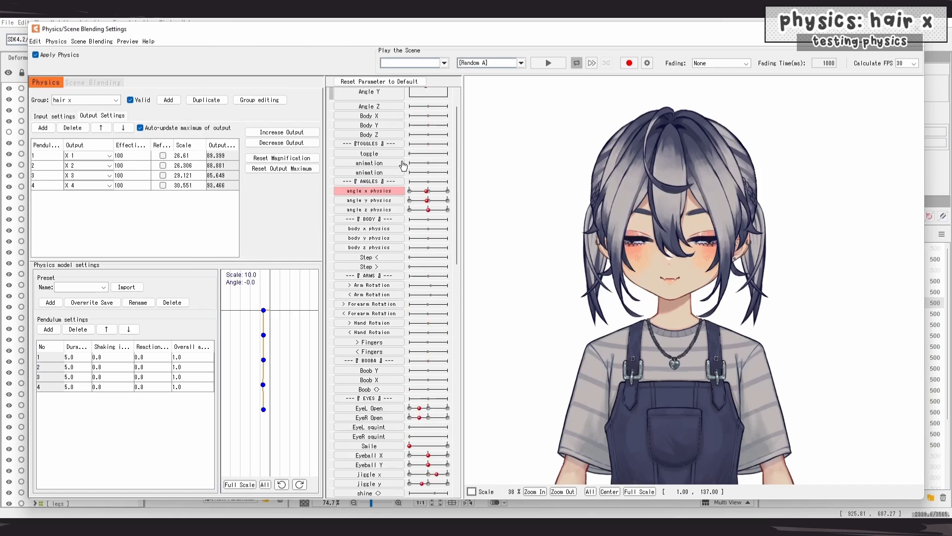
pyautogui.moveTo(585, 233); pyautogui.dragTo(907, 269)
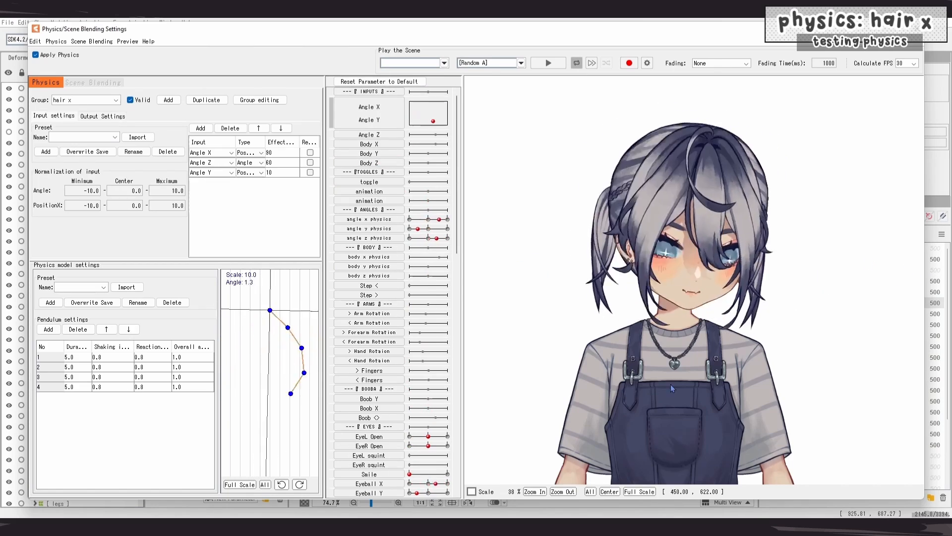
pyautogui.moveTo(671, 385); pyautogui.dragTo(828, 295)
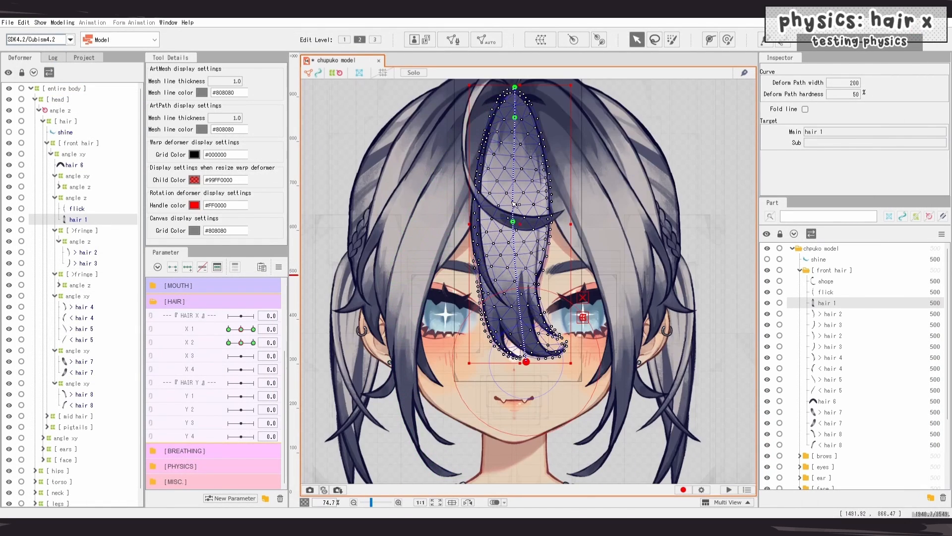
# - Select the hair X 1 parameter and switch to the Deform Path tool
pyautogui.scroll(-2, 513, 203)
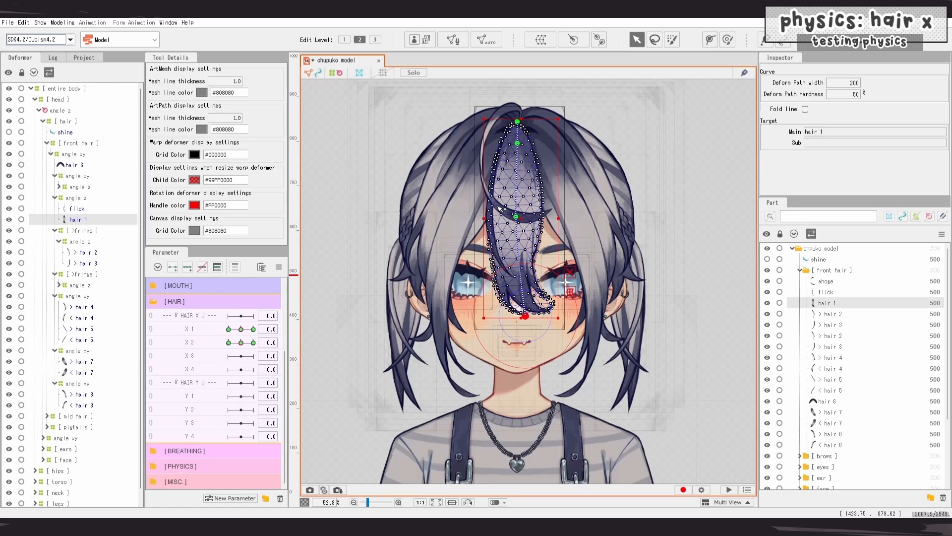
pyautogui.click(241, 343)
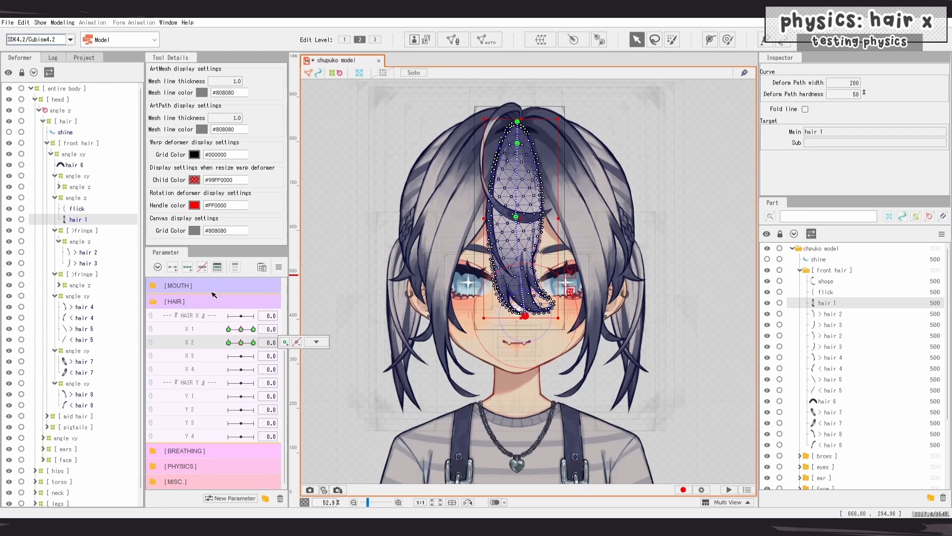
pyautogui.click(246, 330)
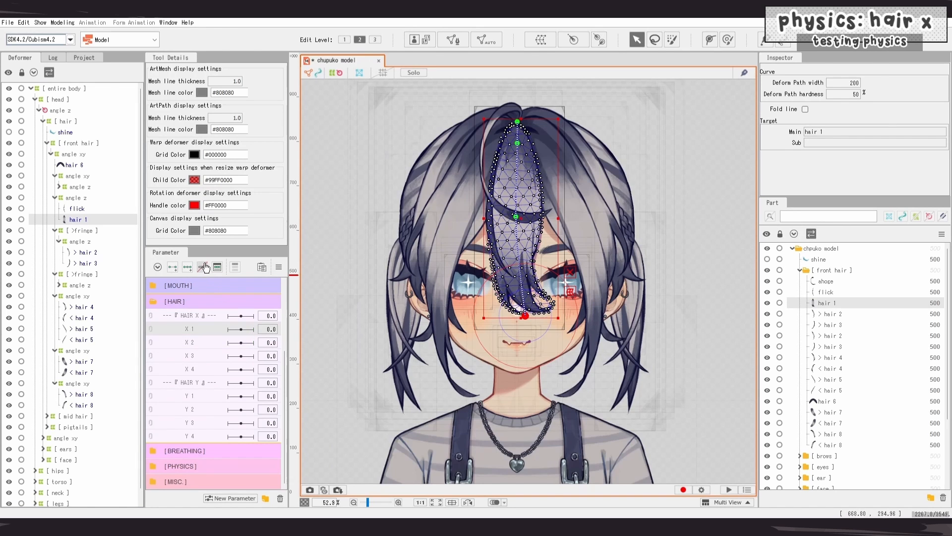
pyautogui.click(710, 40)
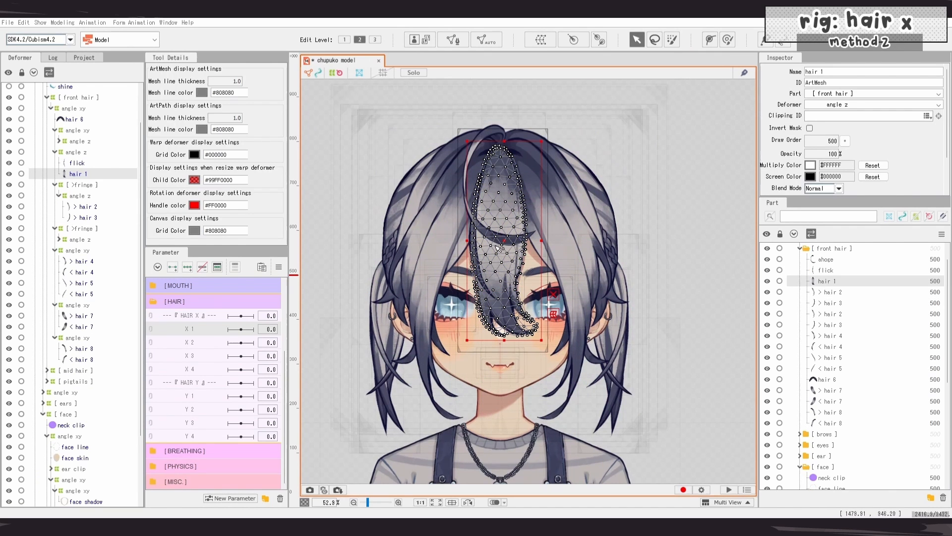
pyautogui.scroll(3, 497, 242)
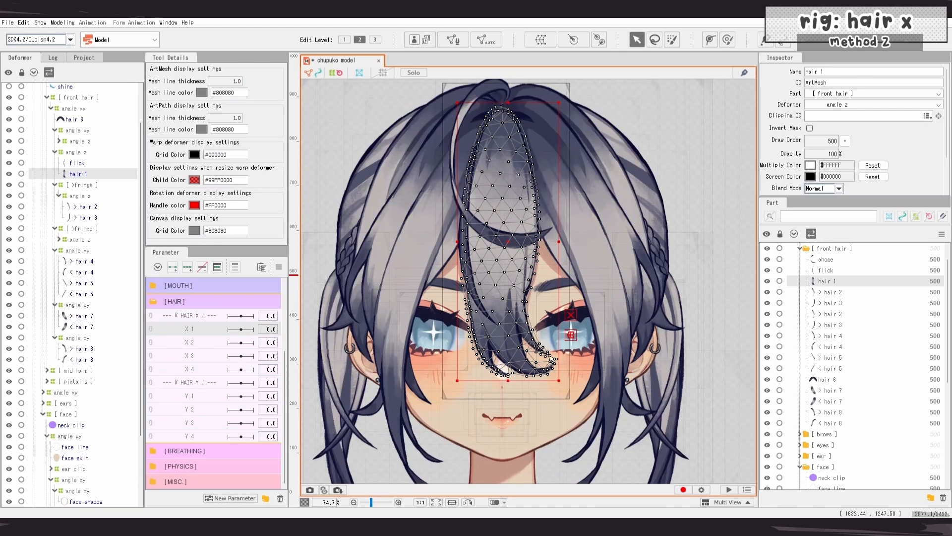
# - Create warp deformer x1 as parent of hair 1 and give it 2 × 2 Bezier divisions
pyautogui.click(553, 46)
pyautogui.click(553, 45)
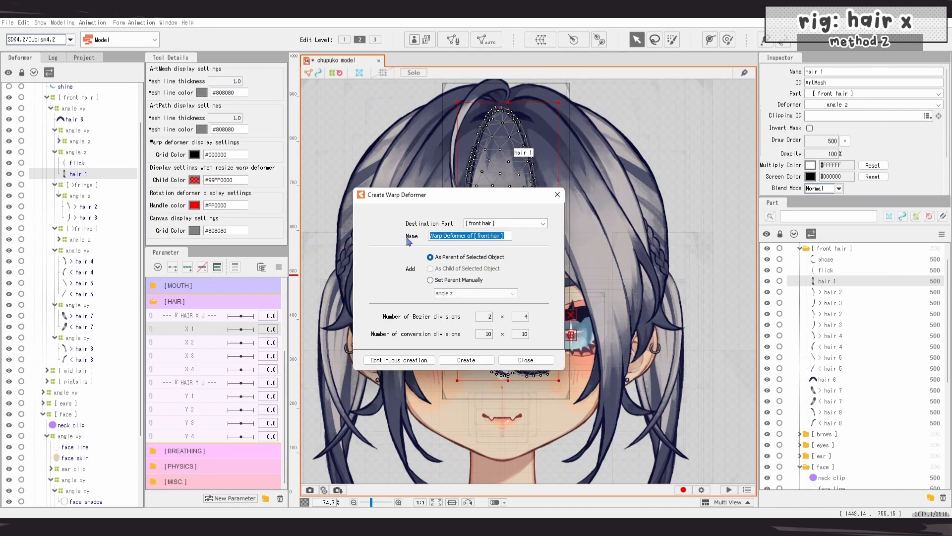
pyautogui.click(470, 360)
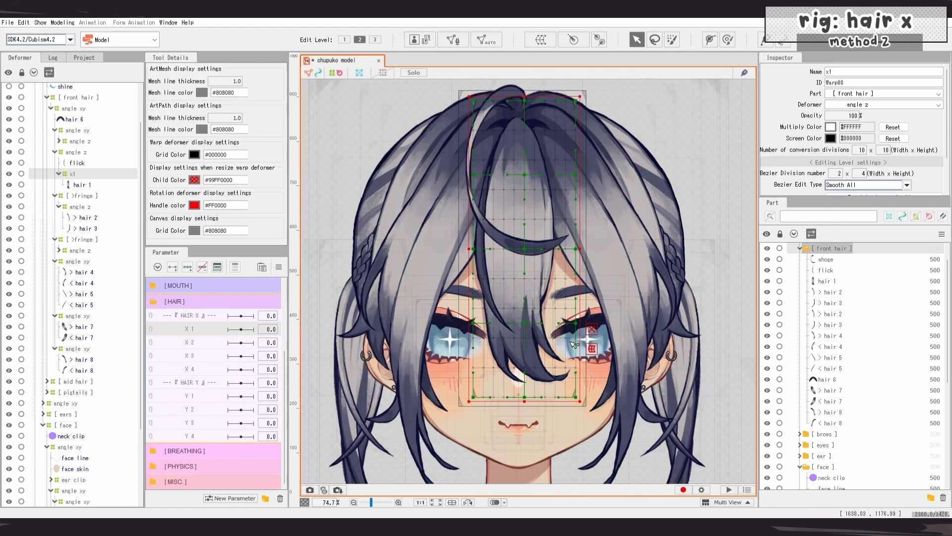
pyautogui.scroll(-3, 545, 337)
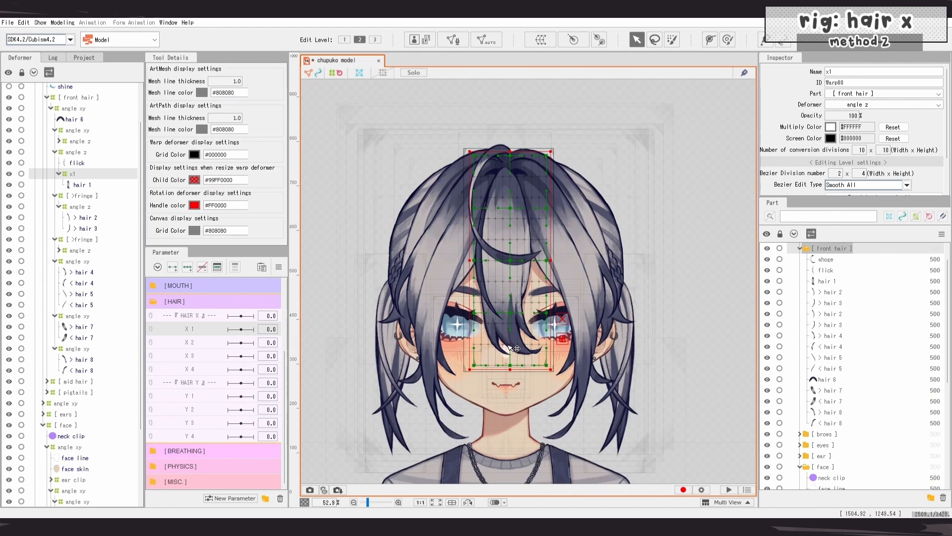
pyautogui.scroll(3, 509, 346)
pyautogui.scroll(-3, 507, 364)
pyautogui.scroll(3, 512, 303)
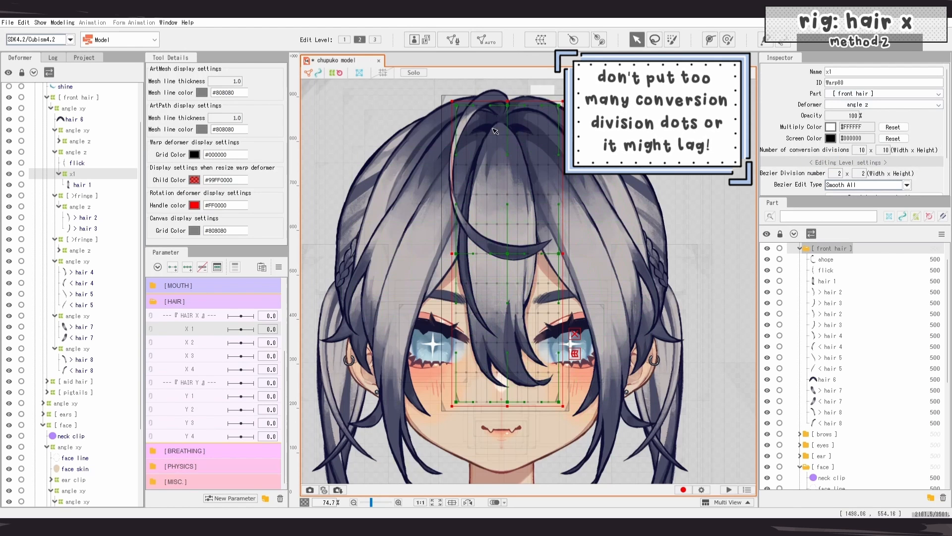
pyautogui.scroll(-3, 490, 330)
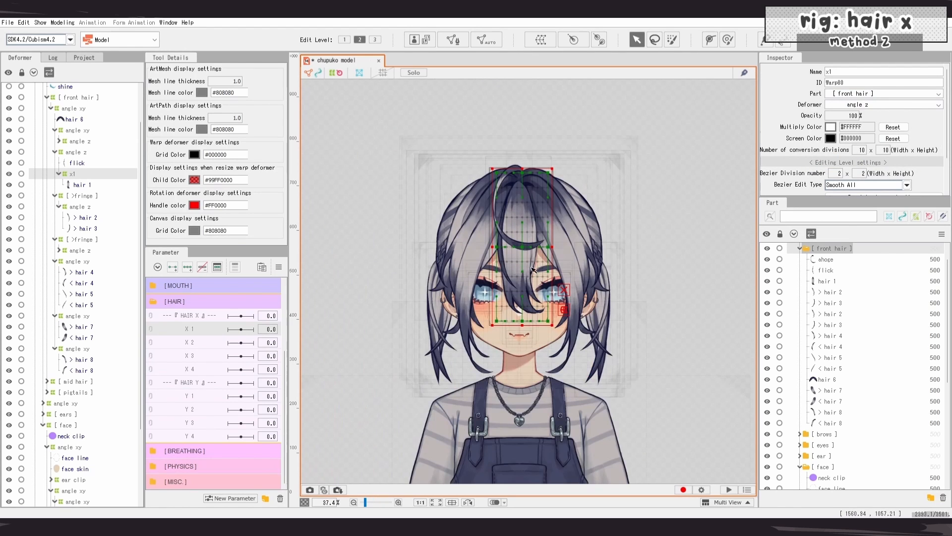
pyautogui.scroll(3, 533, 270)
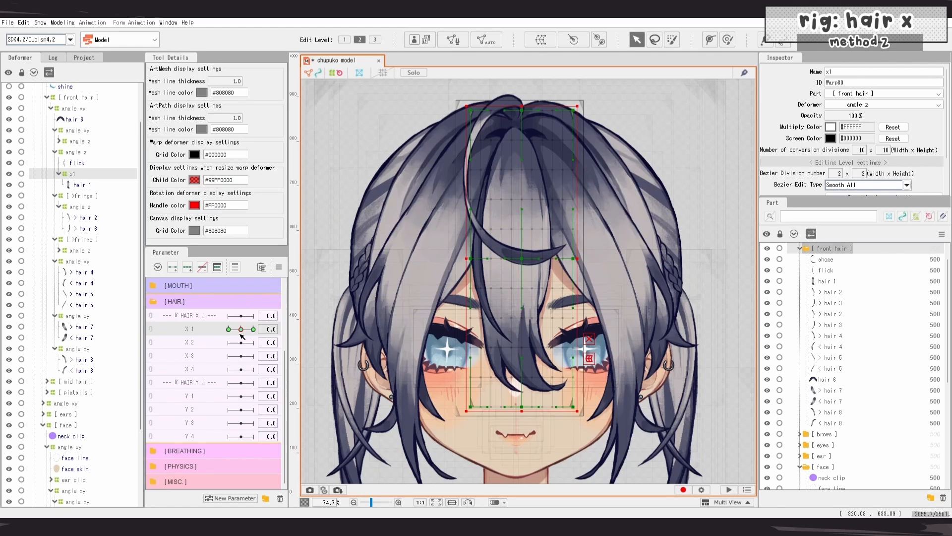
# - Sculpt the x1 warp with the deform brush so the front hair bends right and left across X 1
pyautogui.moveTo(241, 329); pyautogui.dragTo(253, 329)
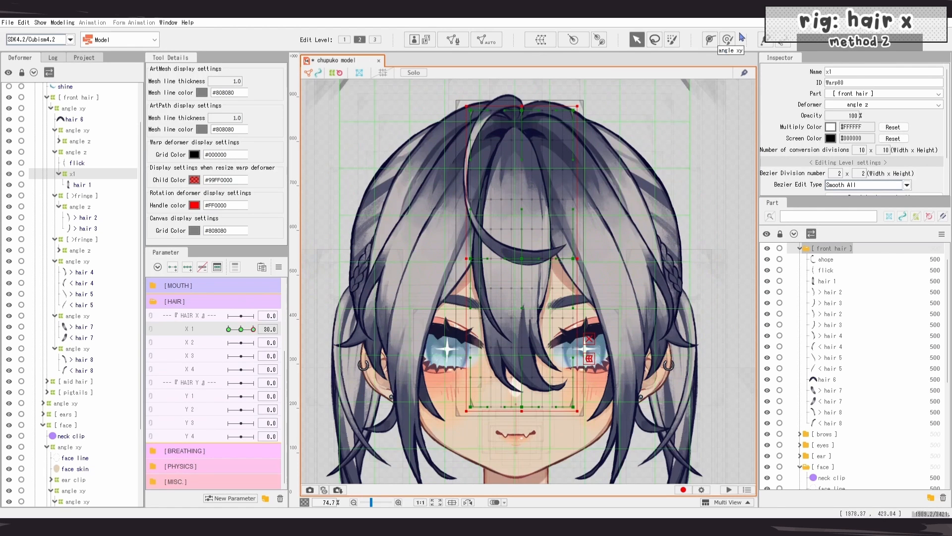
pyautogui.click(727, 40)
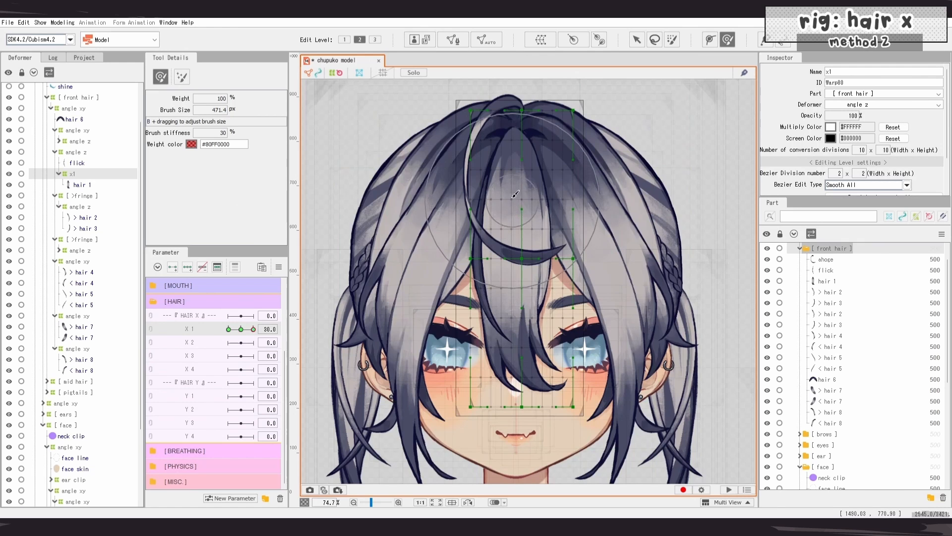
pyautogui.moveTo(513, 227); pyautogui.dragTo(542, 227)
pyautogui.moveTo(254, 330); pyautogui.dragTo(228, 329)
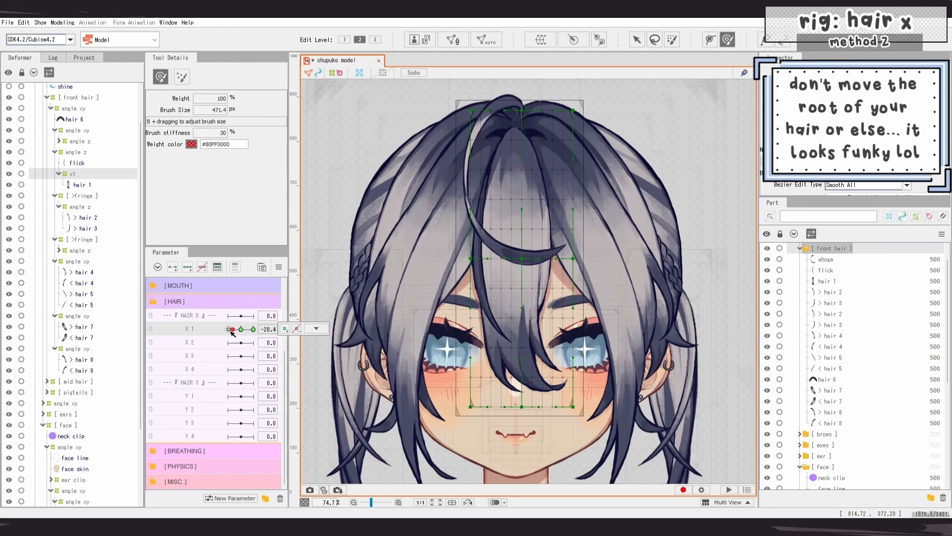
pyautogui.moveTo(496, 221); pyautogui.dragTo(493, 221)
pyautogui.moveTo(228, 329); pyautogui.dragTo(254, 330)
# - Set the warp's Bezier rows to 5, reset X 1 to 0, and select hair 1
pyautogui.click(863, 176)
pyautogui.write('5')
pyautogui.press('Return')
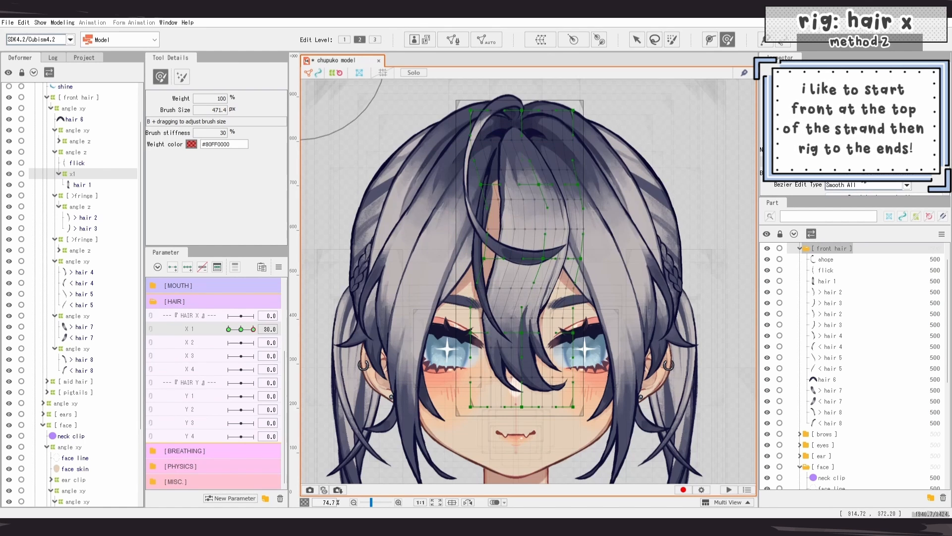
pyautogui.click(636, 40)
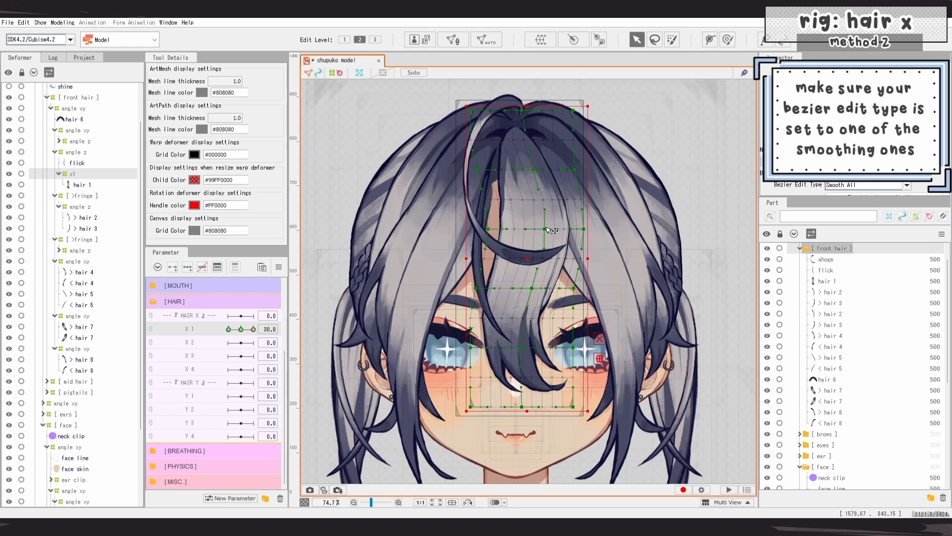
pyautogui.click(241, 330)
pyautogui.click(89, 185)
# - Create a new warp deformer named x2 around hair 1
pyautogui.click(542, 41)
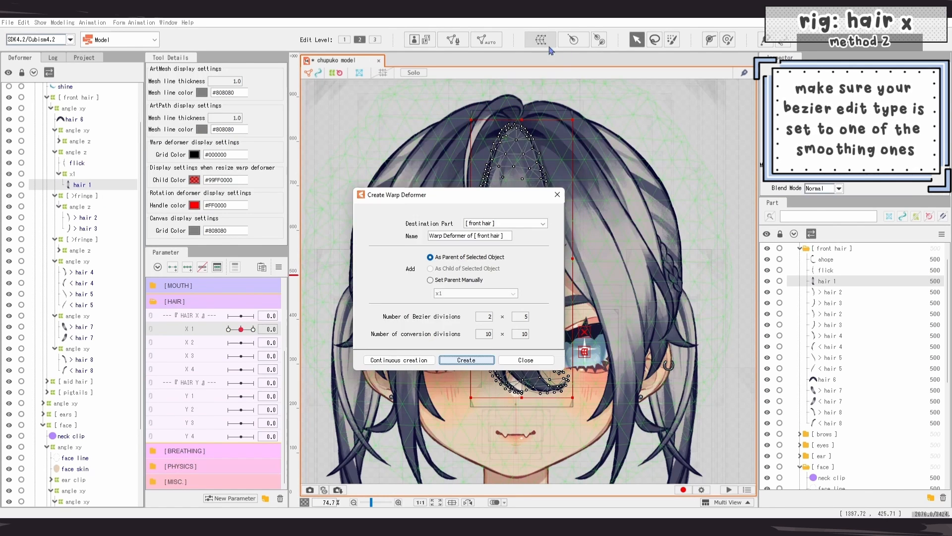
pyautogui.moveTo(507, 236); pyautogui.dragTo(402, 236)
pyautogui.write('x2')
pyautogui.press('Return')
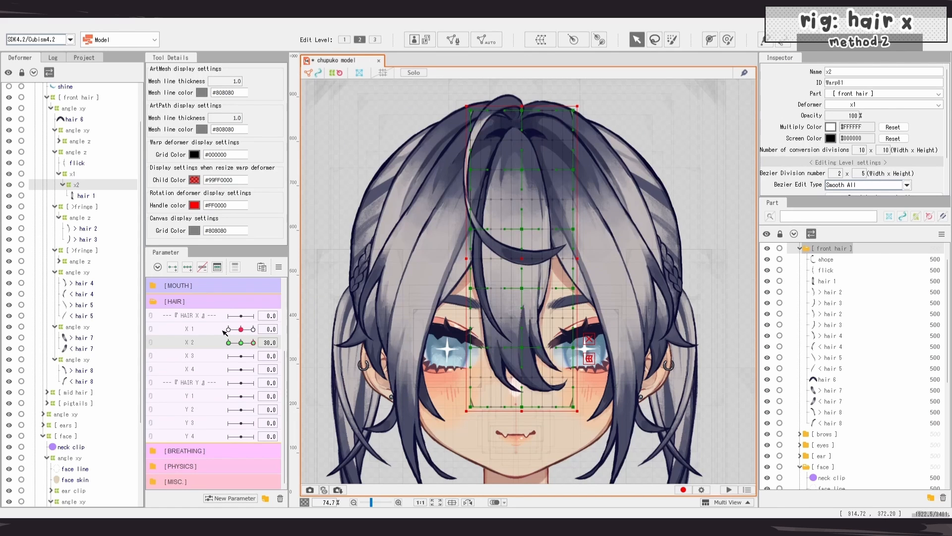
# - Key the x2 warp so the lower front hair bends right at +30 and left at -30
pyautogui.moveTo(242, 330); pyautogui.dragTo(256, 329)
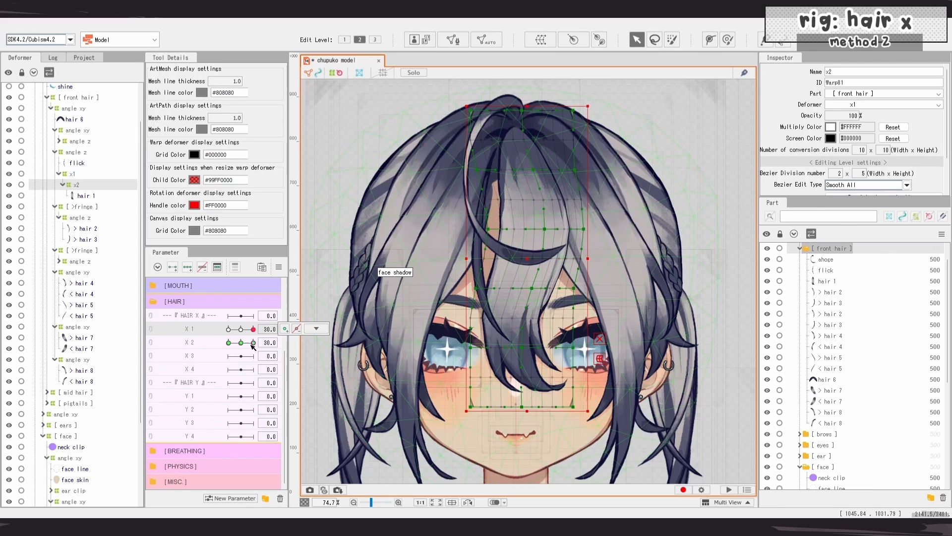
pyautogui.click(727, 40)
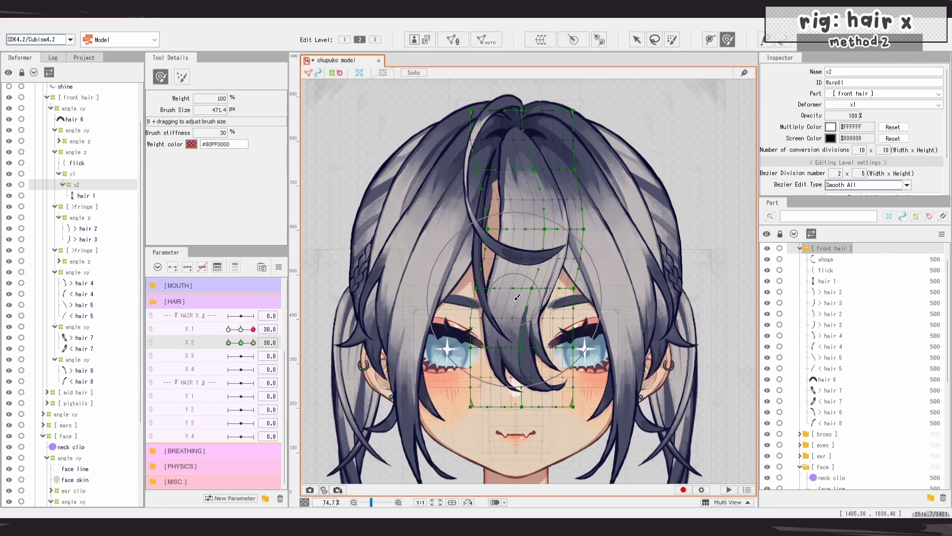
pyautogui.moveTo(515, 300); pyautogui.dragTo(546, 298)
pyautogui.click(637, 40)
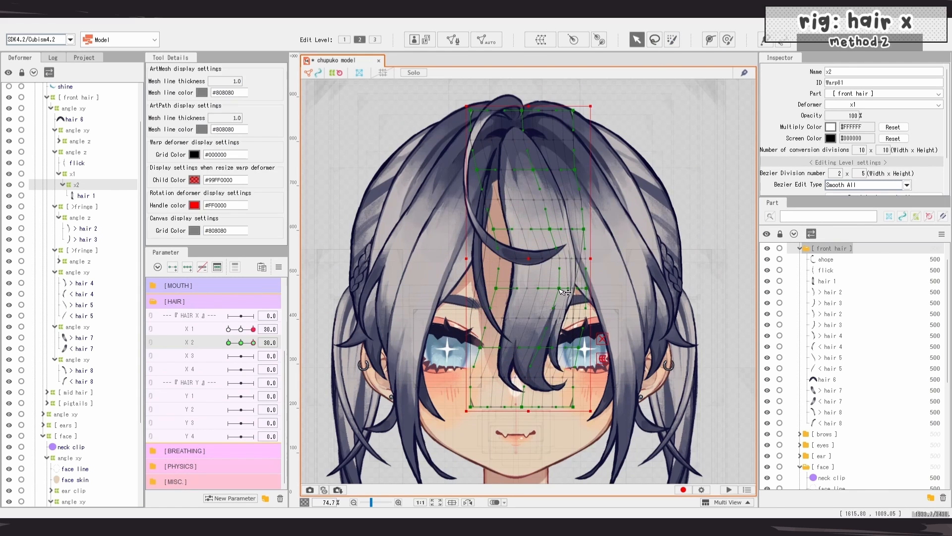
pyautogui.click(236, 342)
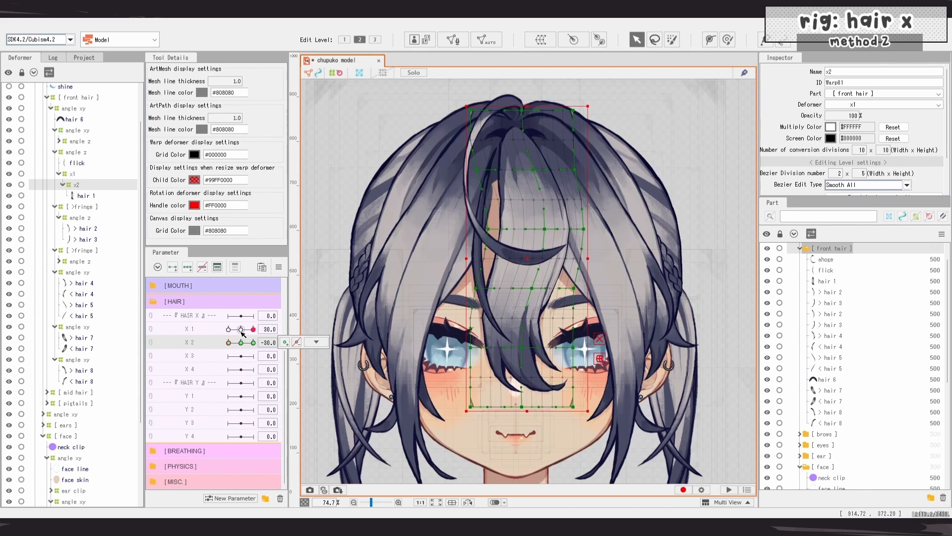
pyautogui.click(228, 329)
pyautogui.click(728, 39)
pyautogui.moveTo(505, 300)
pyautogui.mouseDown()
pyautogui.moveTo(489, 300)
pyautogui.moveTo(496, 289)
pyautogui.mouseUp()
pyautogui.click(637, 39)
# - Reset X 1, link X 1 and X 2, and preview their combined bend
pyautogui.click(237, 330)
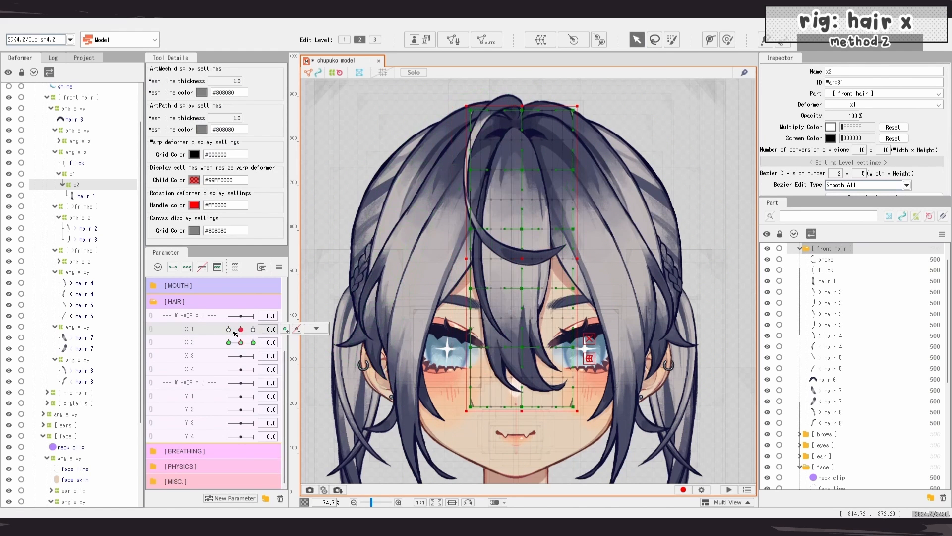
pyautogui.click(155, 336)
pyautogui.moveTo(237, 347)
pyautogui.mouseDown()
pyautogui.moveTo(262, 352)
pyautogui.moveTo(237, 343)
pyautogui.mouseUp()
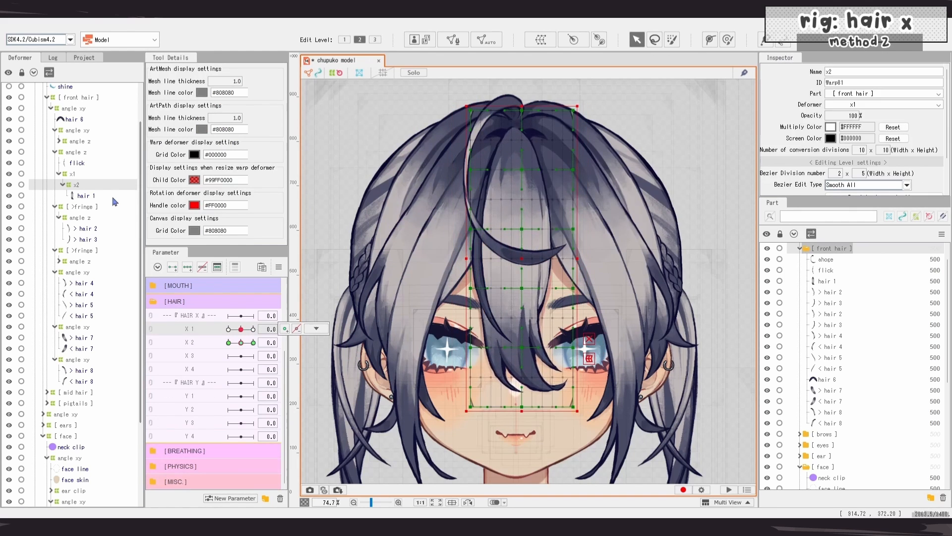
pyautogui.click(541, 39)
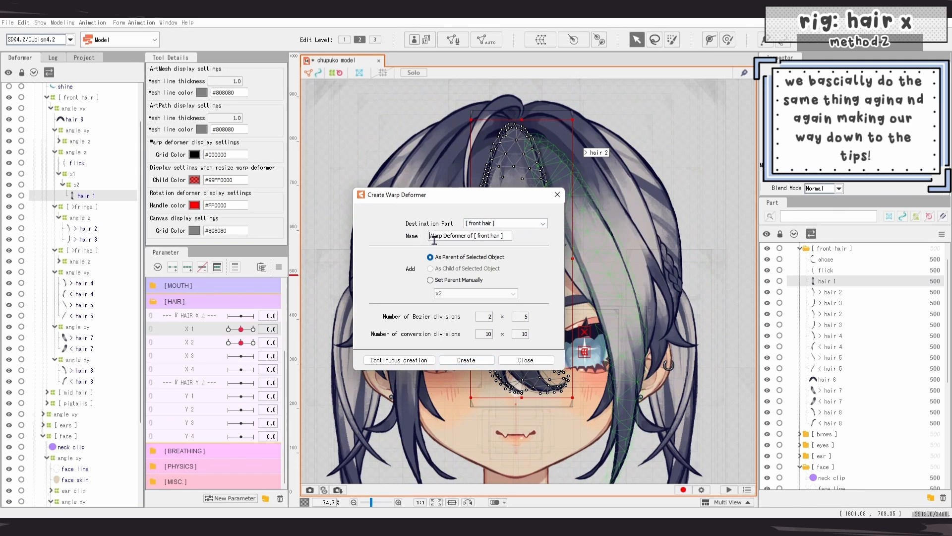
# - Name the new warp x3 and create it around hair 1
pyautogui.tripleClick(510, 235)
pyautogui.write('x3')
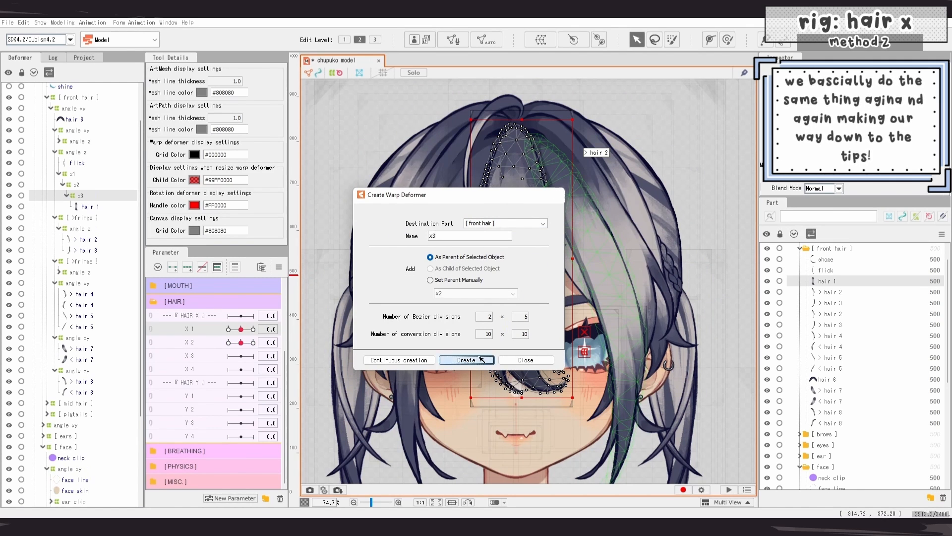
pyautogui.click(466, 360)
# - Key the x3 warp's hair-tip bends at X 3 = 30 and -30 with the deform brush
pyautogui.moveTo(246, 357); pyautogui.dragTo(254, 357)
pyautogui.moveTo(241, 343); pyautogui.dragTo(255, 342)
pyautogui.click(728, 41)
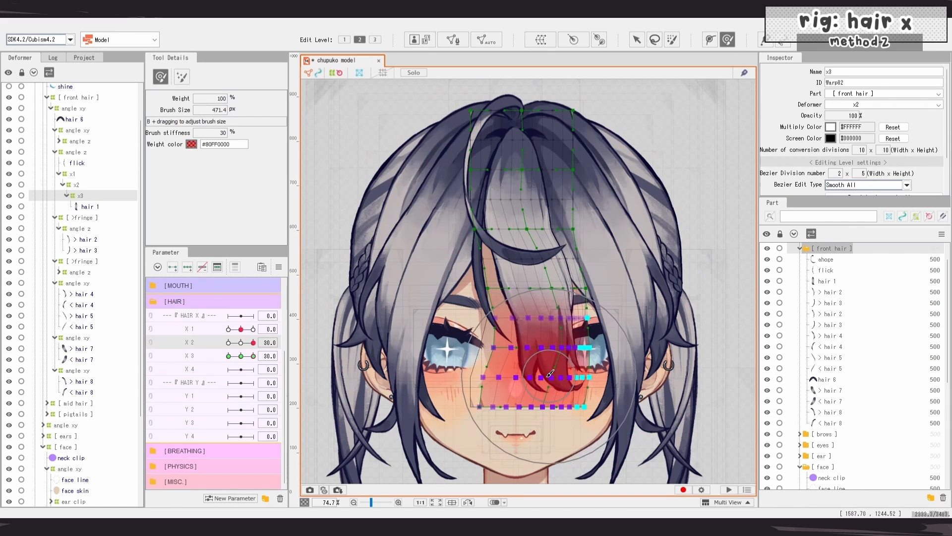
pyautogui.moveTo(550, 373); pyautogui.dragTo(548, 375)
pyautogui.press('v')
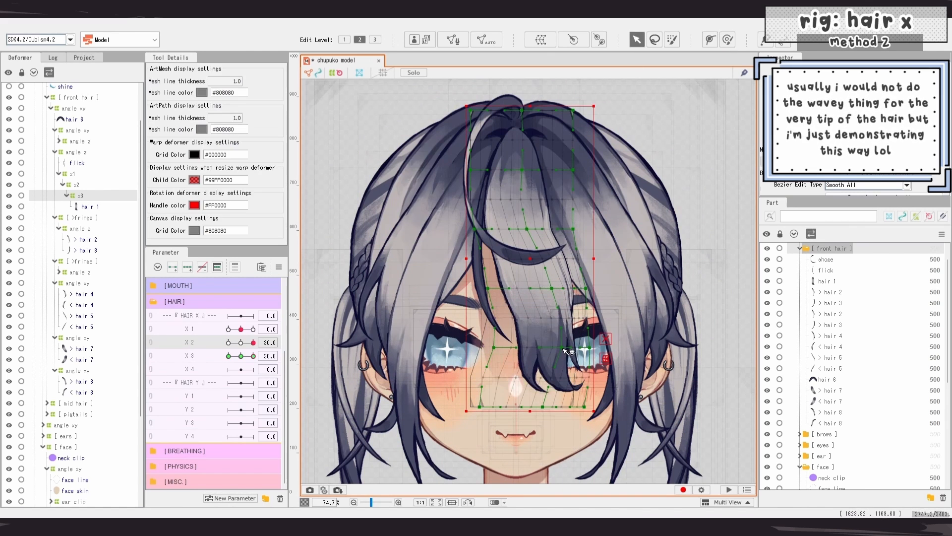
pyautogui.moveTo(253, 355)
pyautogui.mouseDown()
pyautogui.moveTo(229, 355)
pyautogui.moveTo(268, 368)
pyautogui.mouseUp()
pyautogui.click(228, 343)
pyautogui.click(728, 41)
pyautogui.press('v')
# - Refine the X 3 hair-tip bend, reset X 3, and briefly link X 2 and X 3 to preview
pyautogui.click(241, 342)
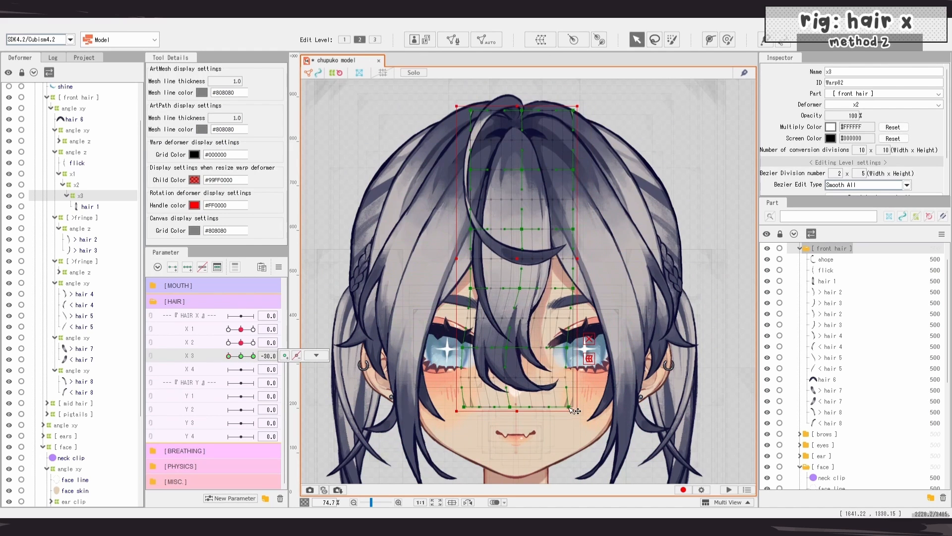
pyautogui.moveTo(228, 356); pyautogui.dragTo(255, 357)
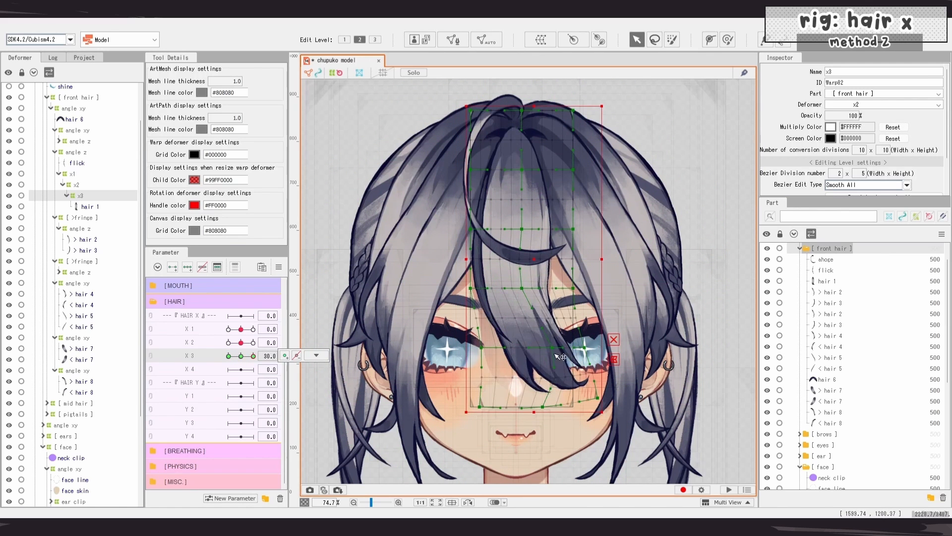
pyautogui.moveTo(563, 348); pyautogui.dragTo(558, 348)
pyautogui.moveTo(253, 357)
pyautogui.mouseDown()
pyautogui.moveTo(219, 357)
pyautogui.moveTo(252, 361)
pyautogui.moveTo(230, 370)
pyautogui.moveTo(241, 358)
pyautogui.mouseUp()
pyautogui.click(241, 356)
pyautogui.click(152, 349)
pyautogui.click(152, 358)
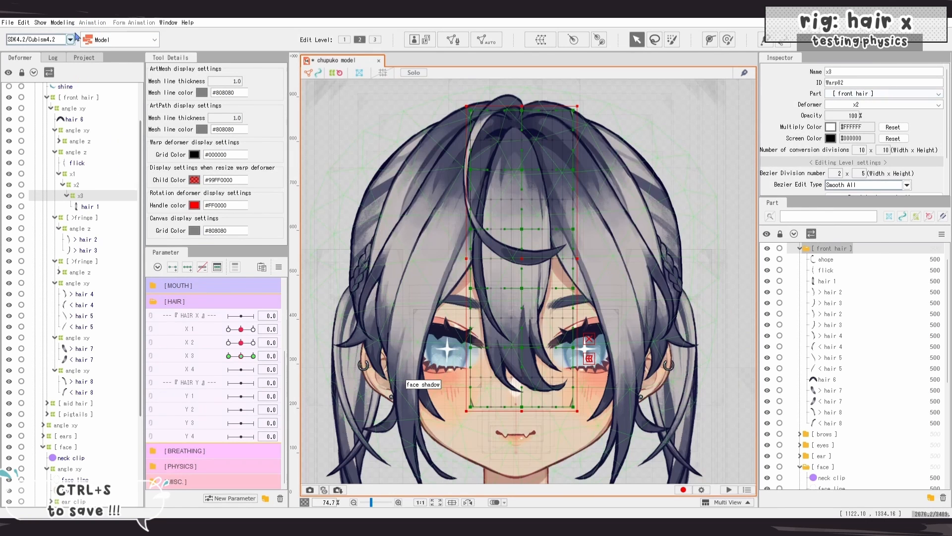
pyautogui.click(63, 22)
pyautogui.click(94, 342)
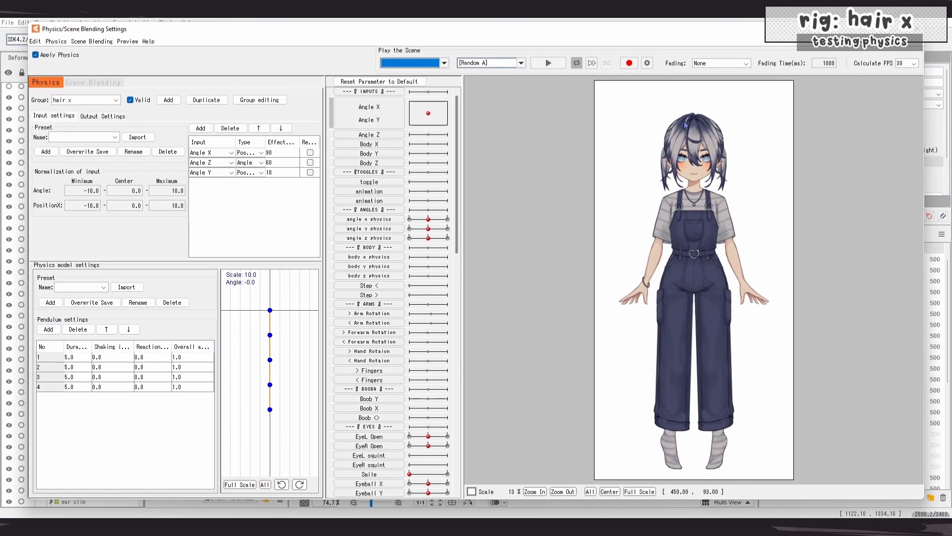
pyautogui.scroll(3, 680, 120)
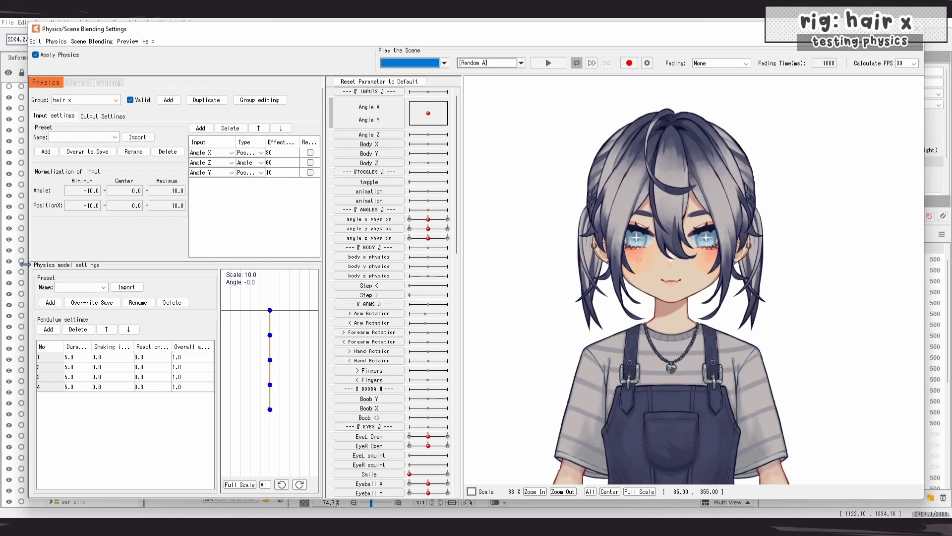
pyautogui.click(99, 116)
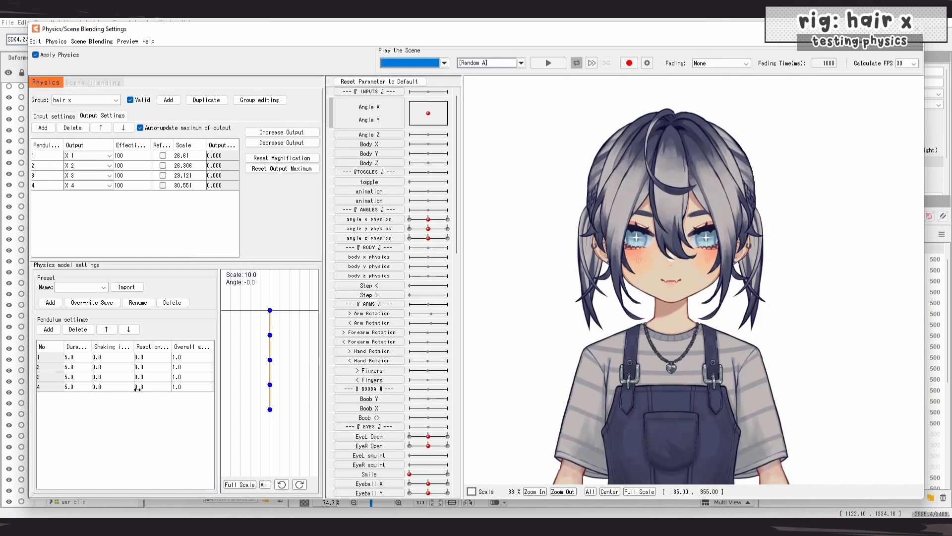
pyautogui.moveTo(433, 121)
pyautogui.mouseDown()
pyautogui.moveTo(419, 117)
pyautogui.moveTo(438, 118)
pyautogui.moveTo(420, 117)
pyautogui.moveTo(435, 108)
pyautogui.moveTo(411, 116)
pyautogui.moveTo(441, 113)
pyautogui.mouseUp()
pyautogui.scroll(2, 697, 161)
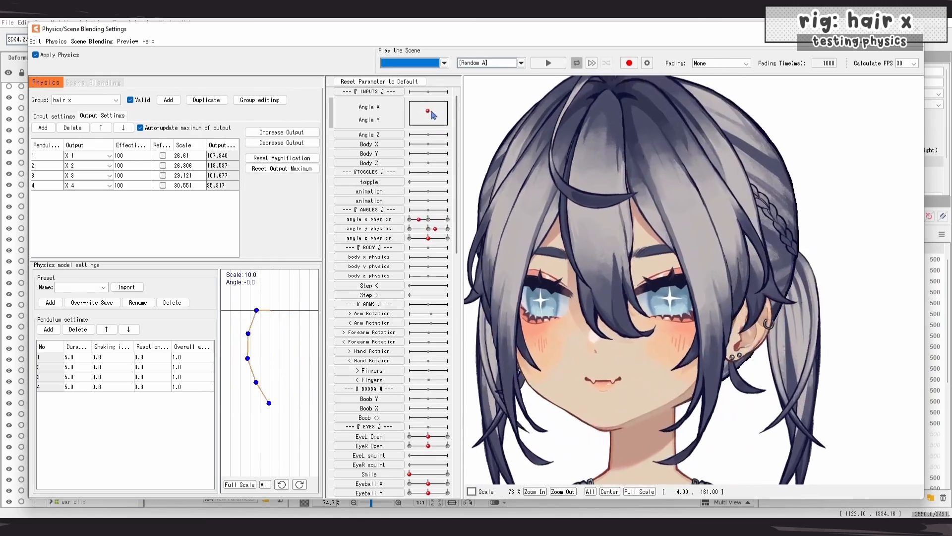
pyautogui.scroll(-2, 610, 180)
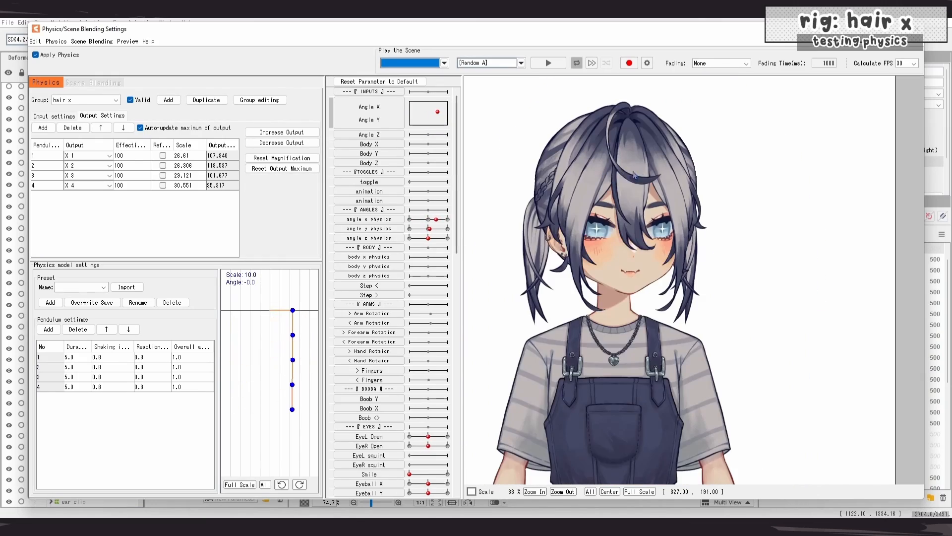
pyautogui.scroll(1, 589, 157)
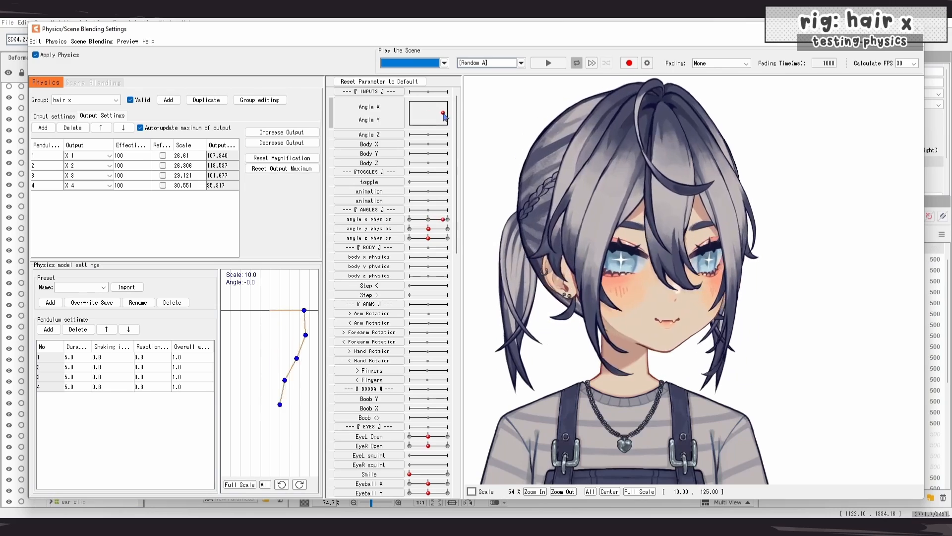
pyautogui.moveTo(423, 115)
pyautogui.mouseDown()
pyautogui.moveTo(447, 118)
pyautogui.moveTo(428, 115)
pyautogui.mouseUp()
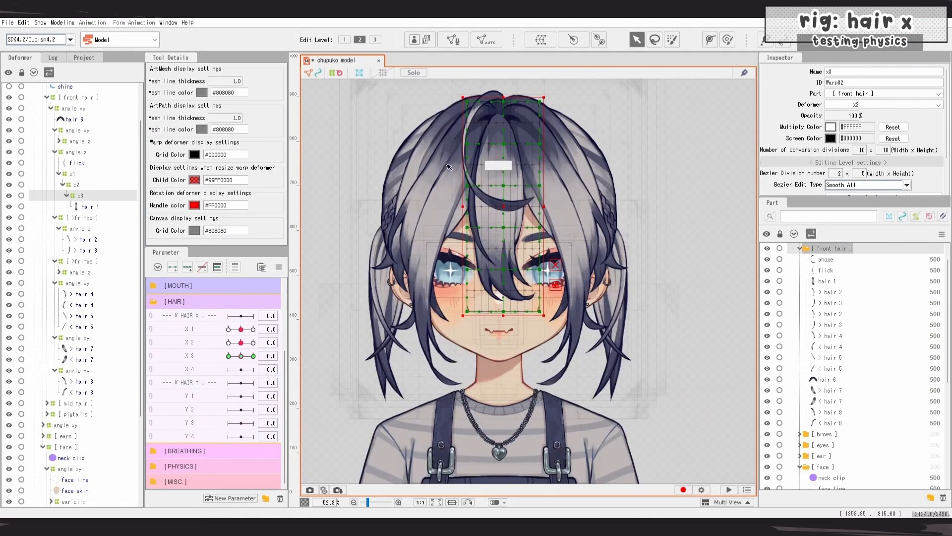
# - Select hair 2 and hair 3 and create a warp deformer named x1 around them
pyautogui.click(434, 227)
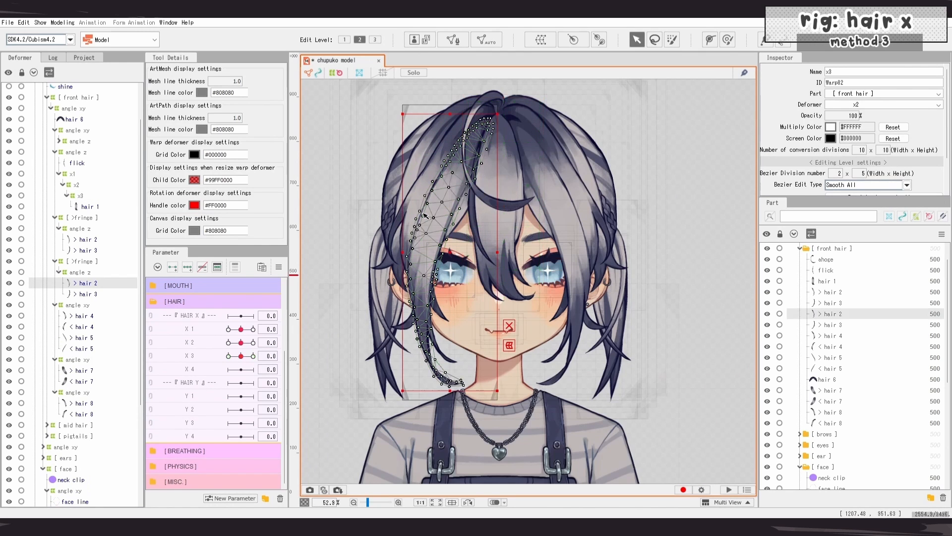
pyautogui.keyDown('ctrl'); pyautogui.click(99, 296); pyautogui.keyUp('ctrl')
pyautogui.click(541, 39)
pyautogui.moveTo(507, 236); pyautogui.dragTo(402, 223)
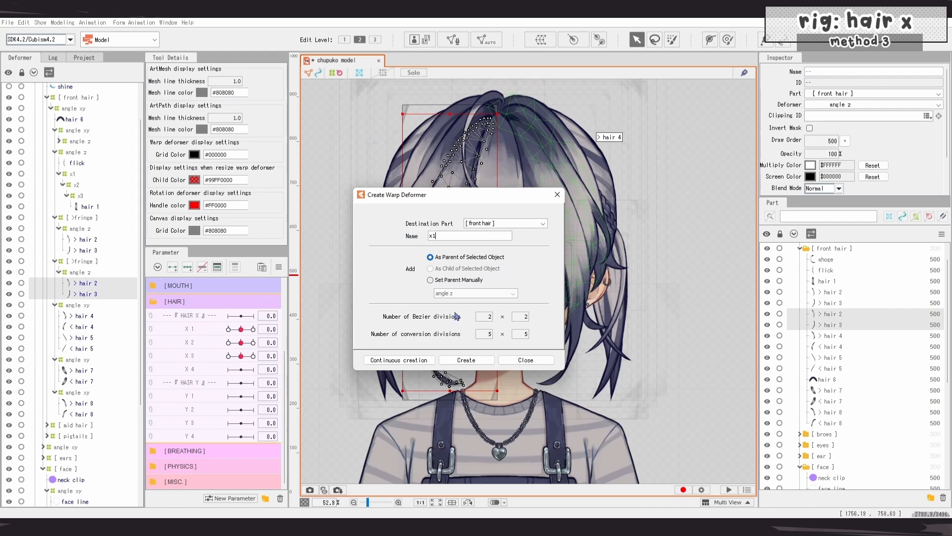
pyautogui.write('x1')
pyautogui.click(466, 359)
pyautogui.click(254, 329)
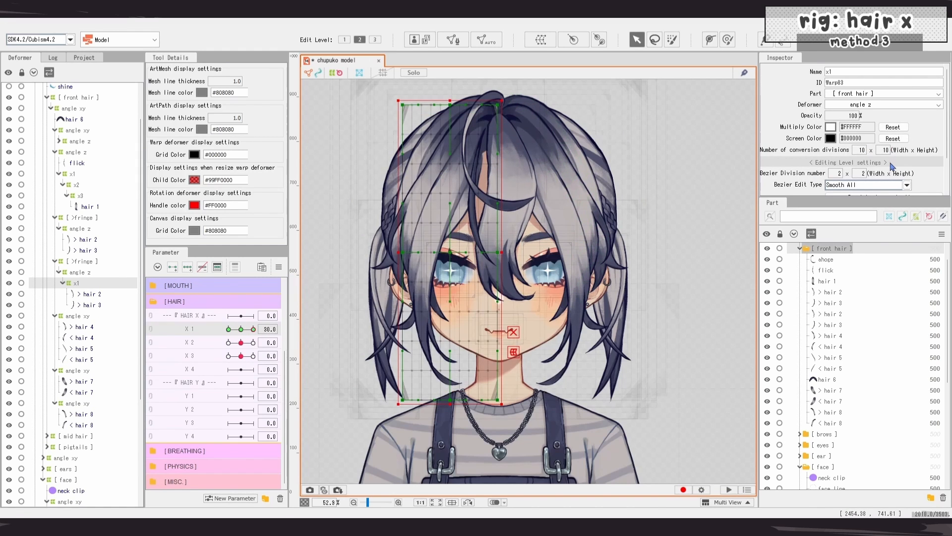
# - At HAIR X 1 = 30, weight-paint the warp's left half, then rotate and shift those points
pyautogui.moveTo(635, 164); pyautogui.dragTo(648, 174)
pyautogui.click(673, 40)
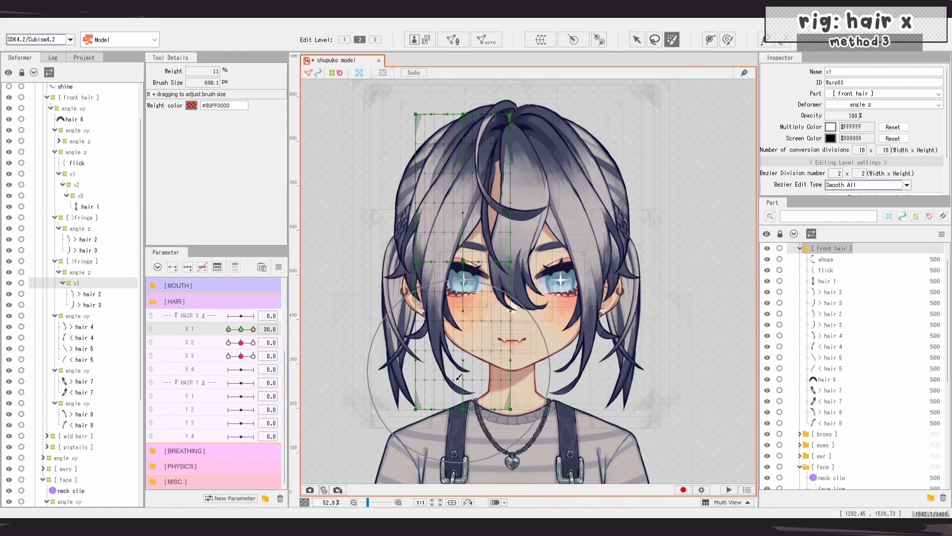
pyautogui.moveTo(457, 435)
pyautogui.mouseDown()
pyautogui.moveTo(437, 223)
pyautogui.moveTo(446, 149)
pyautogui.moveTo(494, 101)
pyautogui.mouseUp()
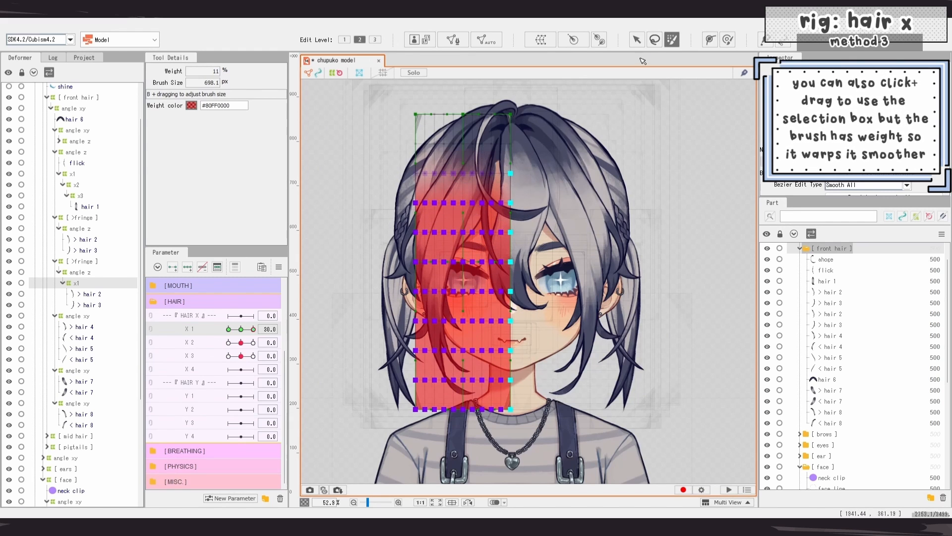
pyautogui.press('v')
pyautogui.moveTo(460, 163); pyautogui.dragTo(446, 200)
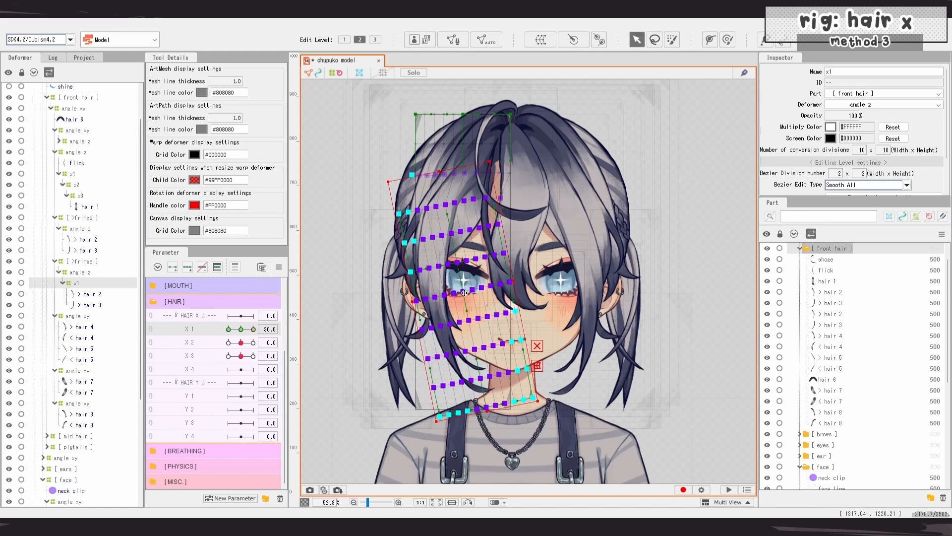
pyautogui.moveTo(464, 293); pyautogui.dragTo(483, 295)
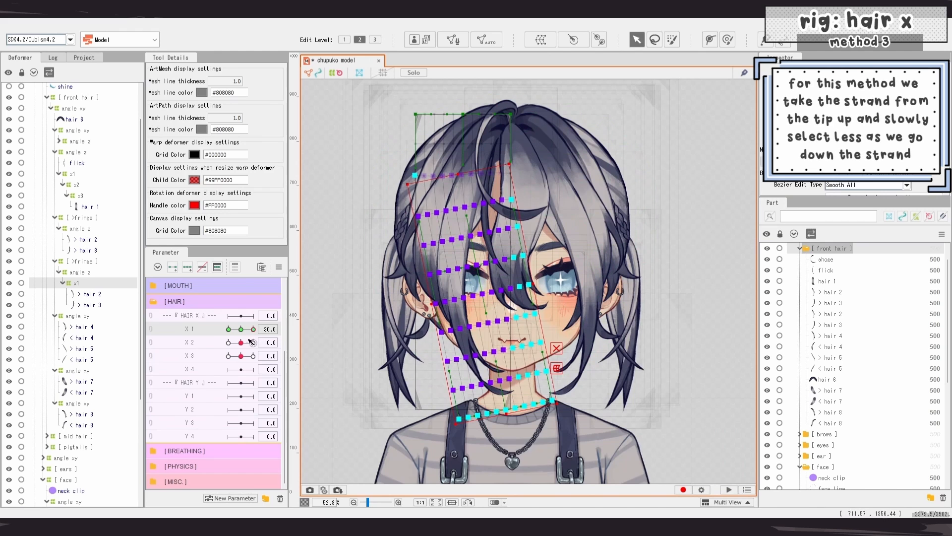
pyautogui.moveTo(253, 329); pyautogui.dragTo(244, 329)
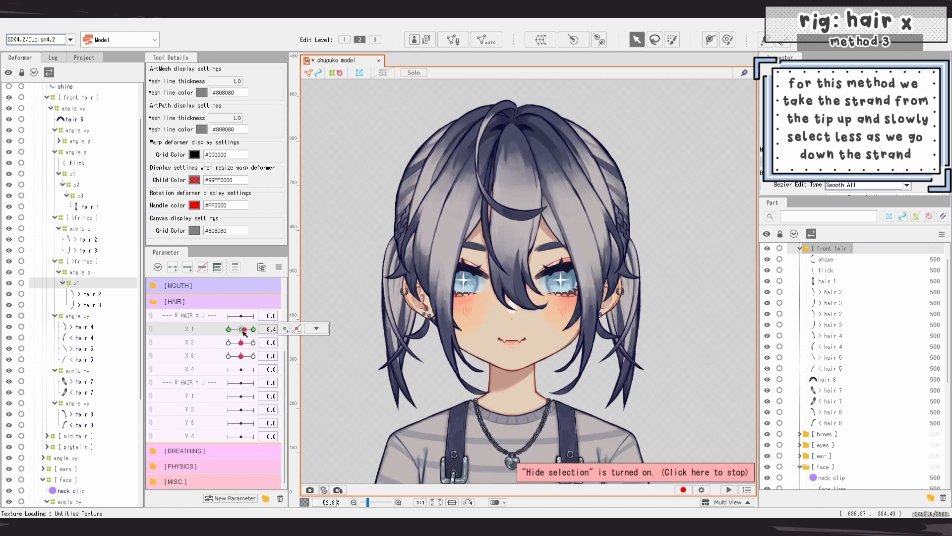
pyautogui.click(253, 329)
# - Bend the strand the other way at X 1 = -30 and test the swing
pyautogui.click(316, 328)
pyautogui.moveTo(483, 295); pyautogui.dragTo(486, 292)
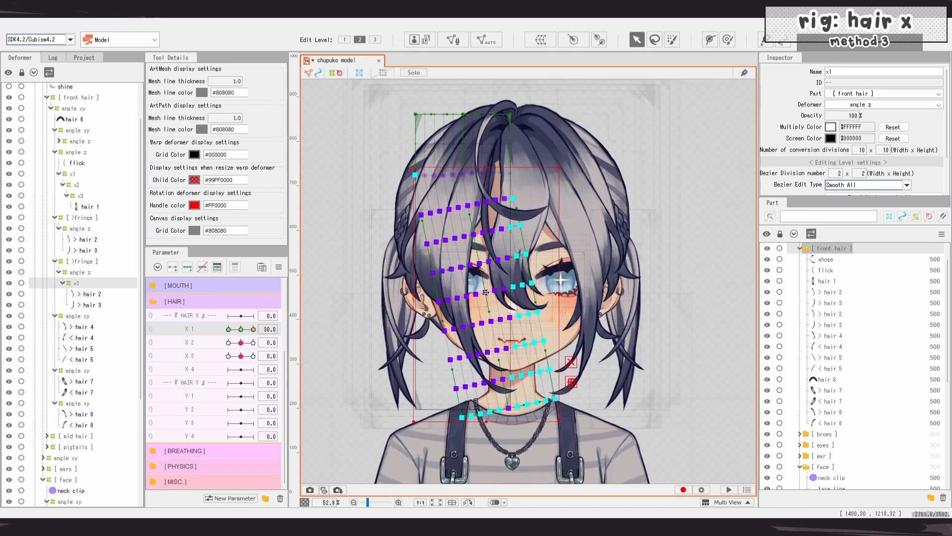
pyautogui.moveTo(247, 329); pyautogui.dragTo(228, 331)
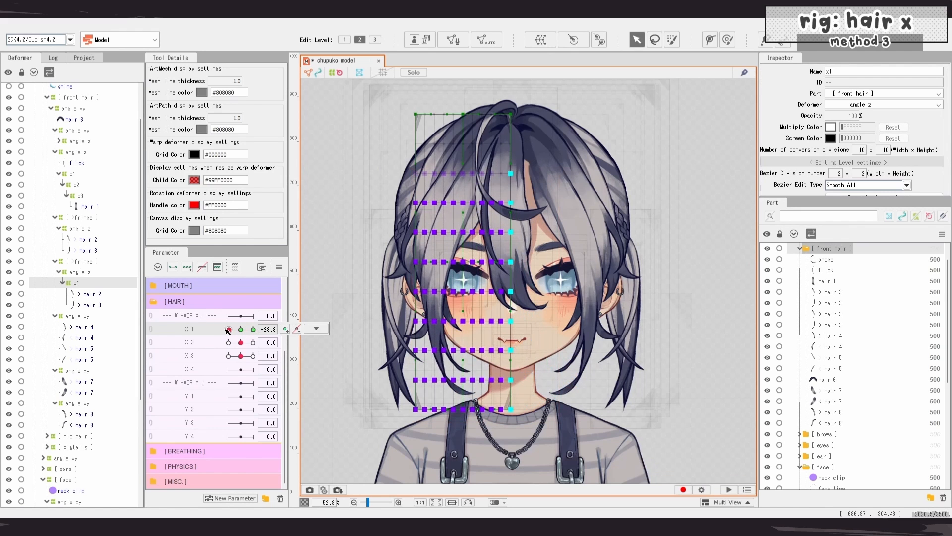
pyautogui.moveTo(462, 162); pyautogui.dragTo(448, 287)
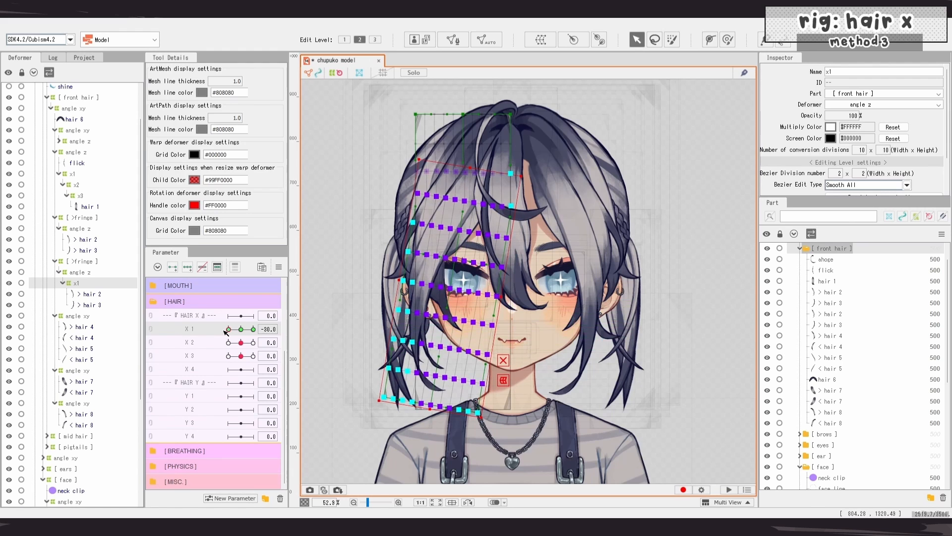
pyautogui.moveTo(230, 332)
pyautogui.mouseDown()
pyautogui.moveTo(260, 329)
pyautogui.moveTo(230, 329)
pyautogui.moveTo(253, 329)
pyautogui.moveTo(241, 329)
pyautogui.mouseUp()
# - Select hair 2 and hair 3 and create warp deformer x2 around them
pyautogui.click(92, 294)
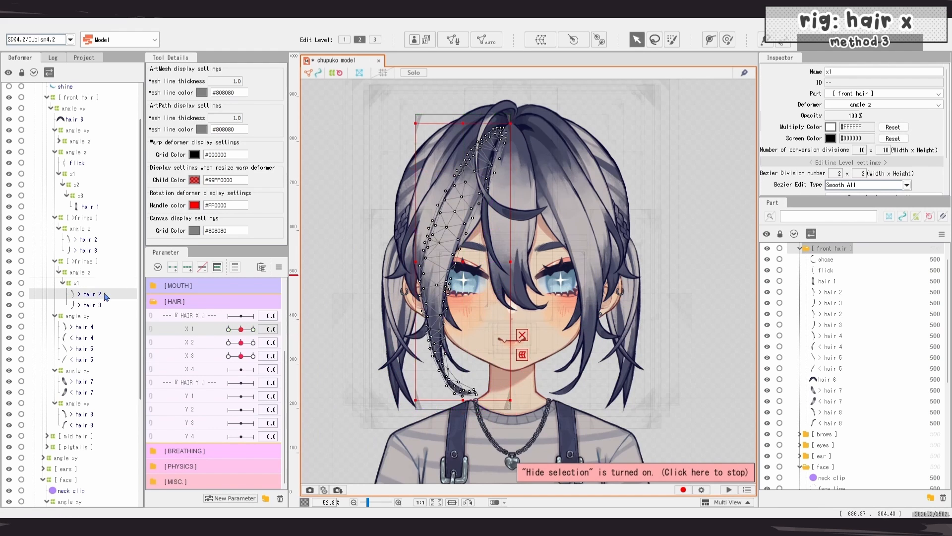
pyautogui.keyDown('ctrl'); pyautogui.click(101, 305); pyautogui.keyUp('ctrl')
pyautogui.click(546, 39)
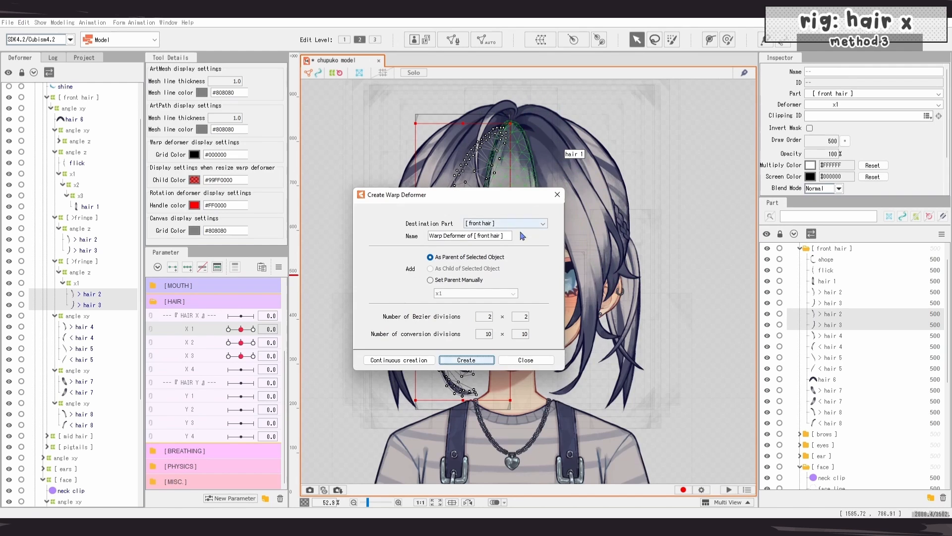
pyautogui.click(467, 360)
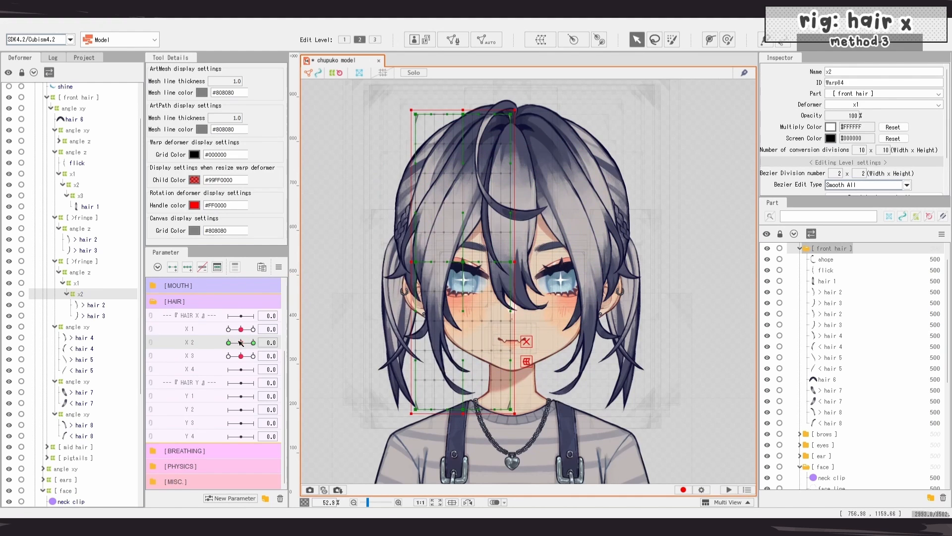
# - At X 2 = 30, weight-paint the warp's left half and shift its points, then set -30
pyautogui.moveTo(241, 342); pyautogui.dragTo(253, 342)
pyautogui.click(673, 39)
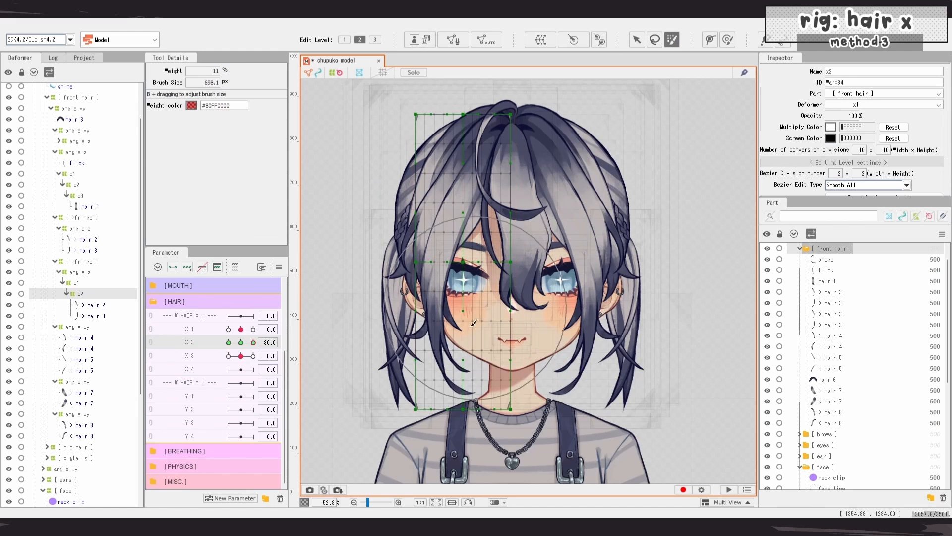
pyautogui.moveTo(460, 427); pyautogui.dragTo(459, 292)
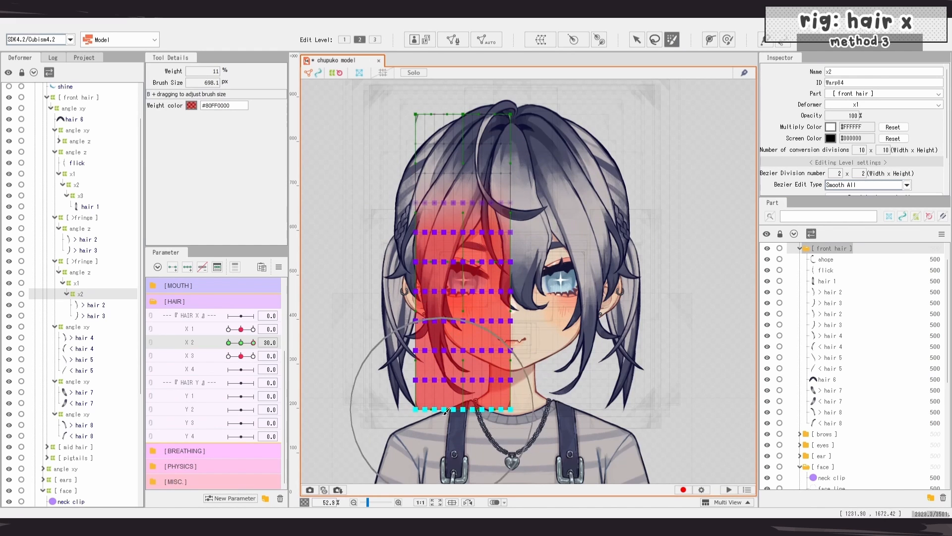
pyautogui.moveTo(443, 424); pyautogui.dragTo(433, 266)
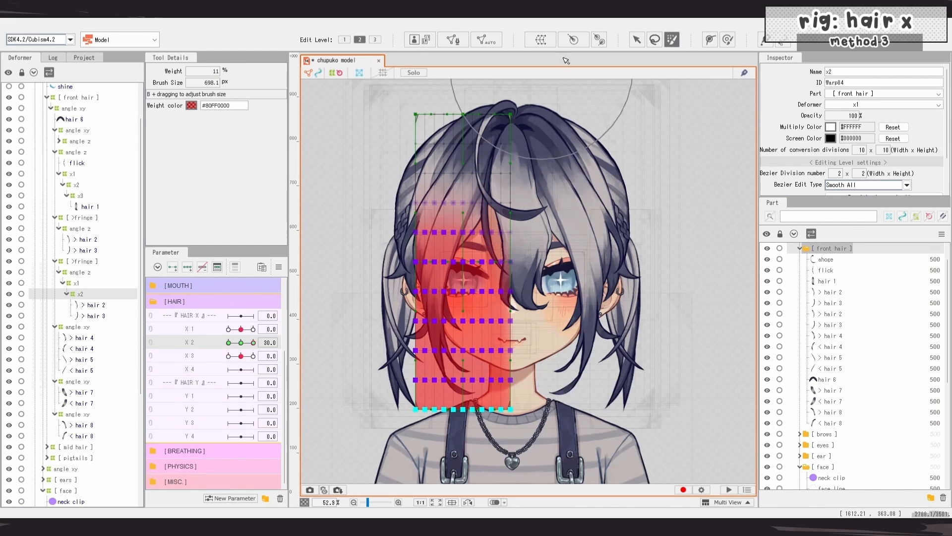
pyautogui.click(637, 40)
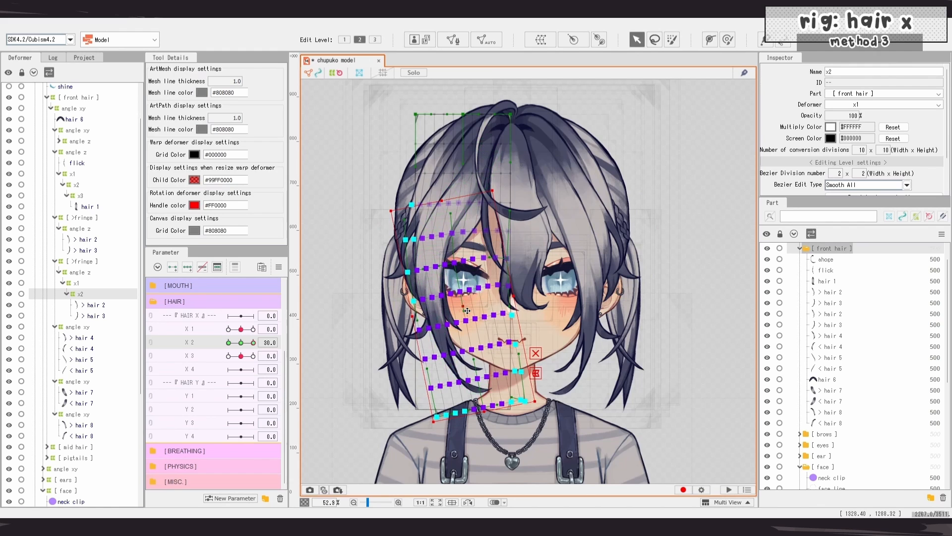
pyautogui.moveTo(467, 310); pyautogui.dragTo(468, 316)
pyautogui.moveTo(240, 343); pyautogui.dragTo(254, 343)
pyautogui.moveTo(478, 308); pyautogui.dragTo(480, 304)
pyautogui.moveTo(253, 342); pyautogui.dragTo(228, 346)
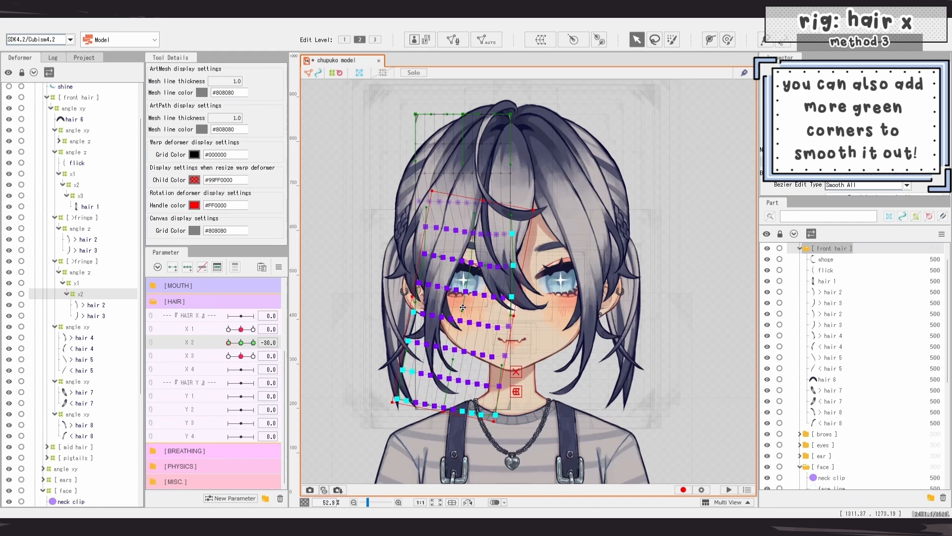
# - Key the x3 warp at X 3 = 30 by selecting, rotating and shifting points, then mirror to -30
pyautogui.click(730, 39)
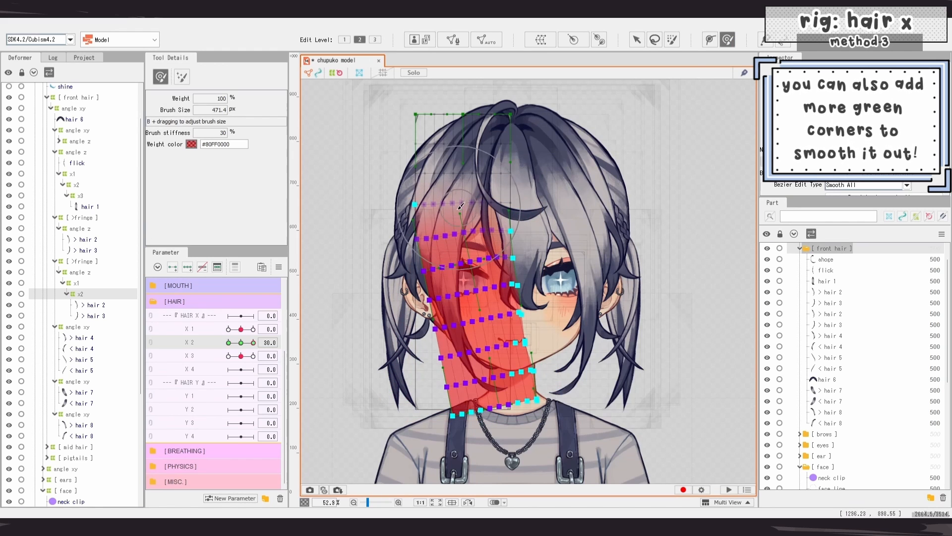
pyautogui.moveTo(453, 211); pyautogui.dragTo(457, 213)
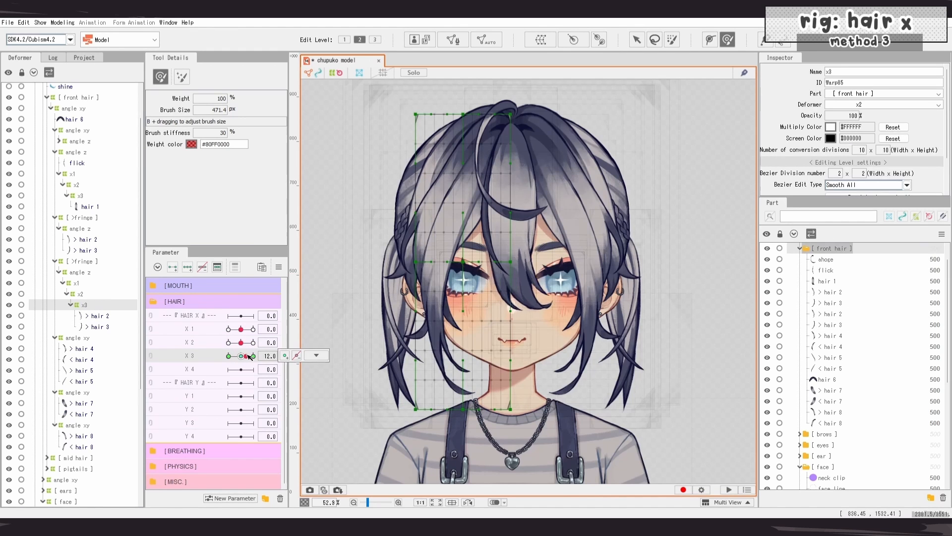
pyautogui.moveTo(250, 356); pyautogui.dragTo(255, 356)
pyautogui.click(316, 355)
pyautogui.click(324, 356)
pyautogui.click(672, 40)
pyautogui.moveTo(496, 392); pyautogui.dragTo(448, 396)
pyautogui.click(637, 40)
pyautogui.moveTo(516, 224); pyautogui.dragTo(492, 212)
pyautogui.moveTo(468, 323); pyautogui.dragTo(478, 322)
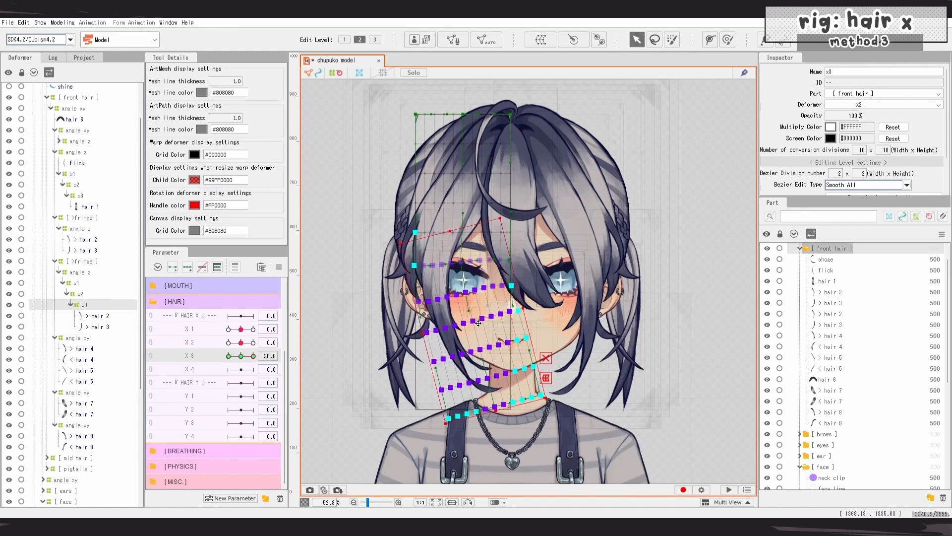
pyautogui.moveTo(253, 356)
pyautogui.mouseDown()
pyautogui.moveTo(226, 357)
pyautogui.moveTo(241, 356)
pyautogui.mouseUp()
pyautogui.click(542, 219)
# - Select hair 2 and hair 3 and create warp x4 under x3
pyautogui.click(105, 317)
pyautogui.keyDown('shift'); pyautogui.click(103, 328); pyautogui.keyUp('shift')
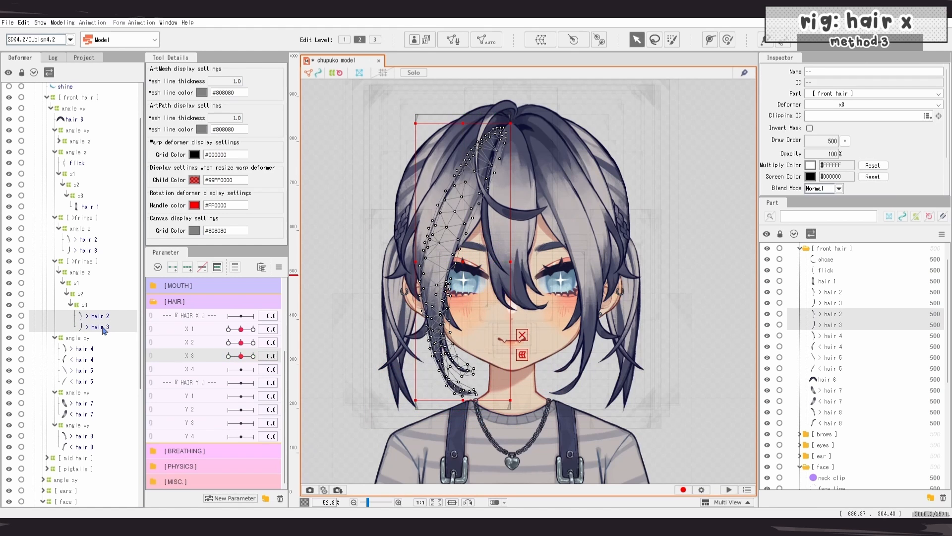
pyautogui.click(546, 41)
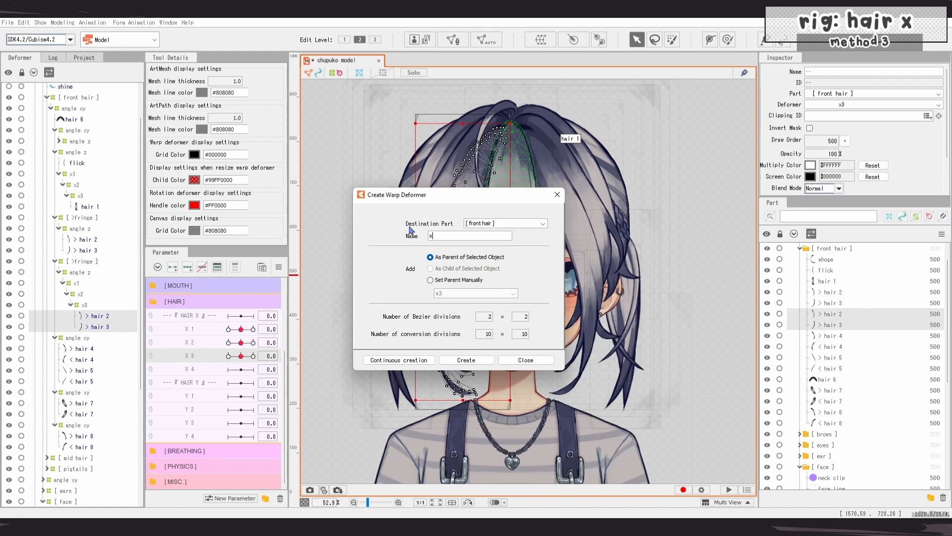
pyautogui.click(466, 360)
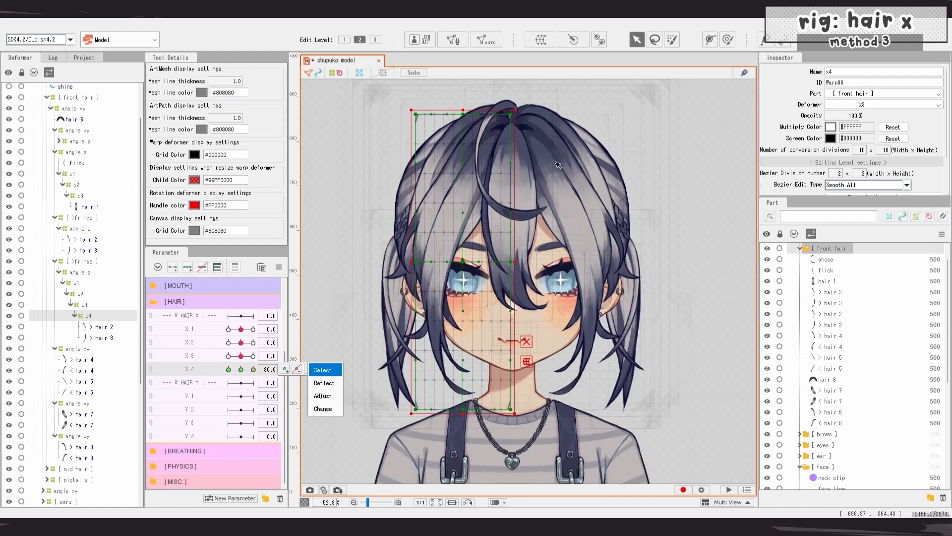
# - Key x4 by rotating the weighted lower grid at X 4 = 30 and -30, then return to 0
pyautogui.click(671, 40)
pyautogui.moveTo(437, 421)
pyautogui.mouseDown()
pyautogui.moveTo(422, 392)
pyautogui.moveTo(476, 322)
pyautogui.mouseUp()
pyautogui.click(636, 39)
pyautogui.moveTo(518, 417); pyautogui.dragTo(535, 396)
pyautogui.moveTo(254, 368); pyautogui.dragTo(228, 369)
pyautogui.moveTo(518, 417); pyautogui.dragTo(489, 436)
pyautogui.moveTo(228, 369); pyautogui.dragTo(241, 369)
pyautogui.click(112, 328)
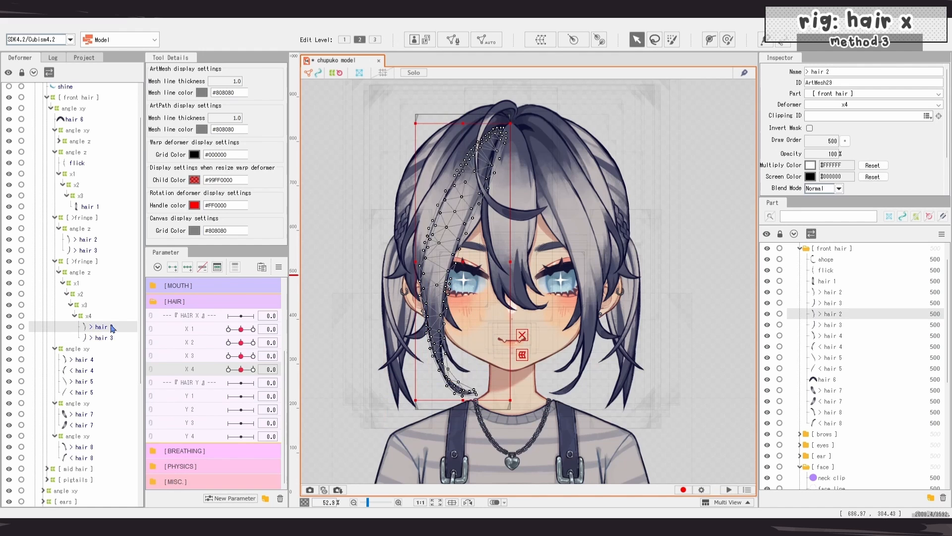
# - Open Physics/Scene Blending Settings and swing the head on Angle X/Y to test hair sway
pyautogui.click(73, 23)
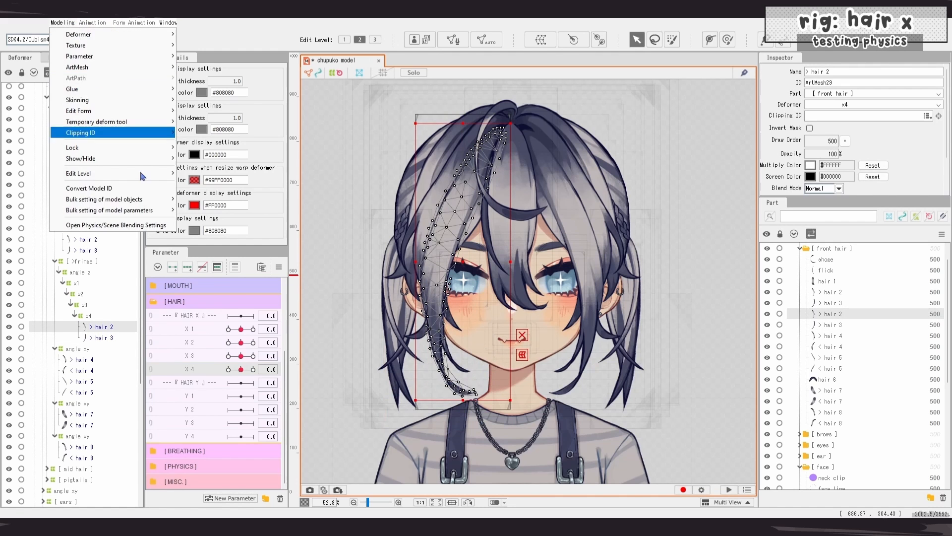
pyautogui.click(150, 226)
pyautogui.scroll(2, 709, 117)
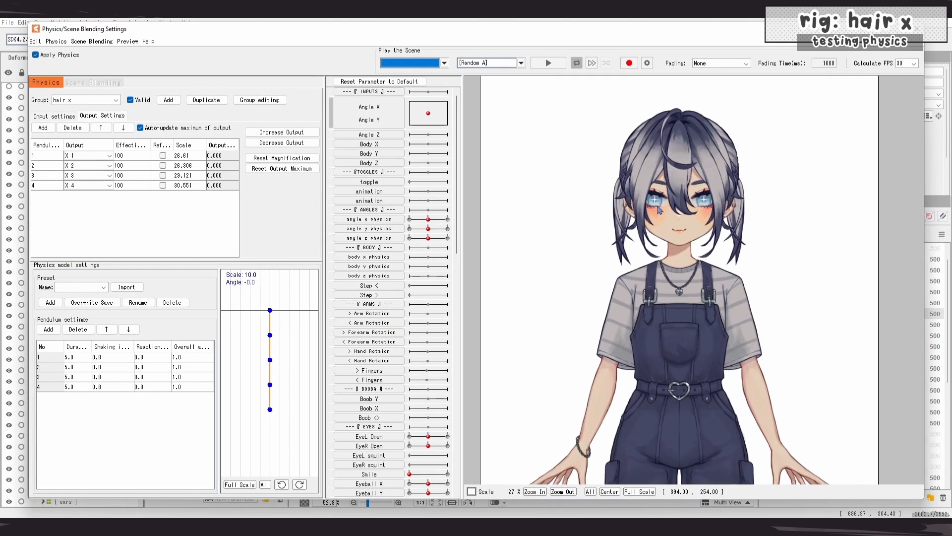
pyautogui.moveTo(682, 245); pyautogui.dragTo(751, 279)
pyautogui.scroll(2, 703, 145)
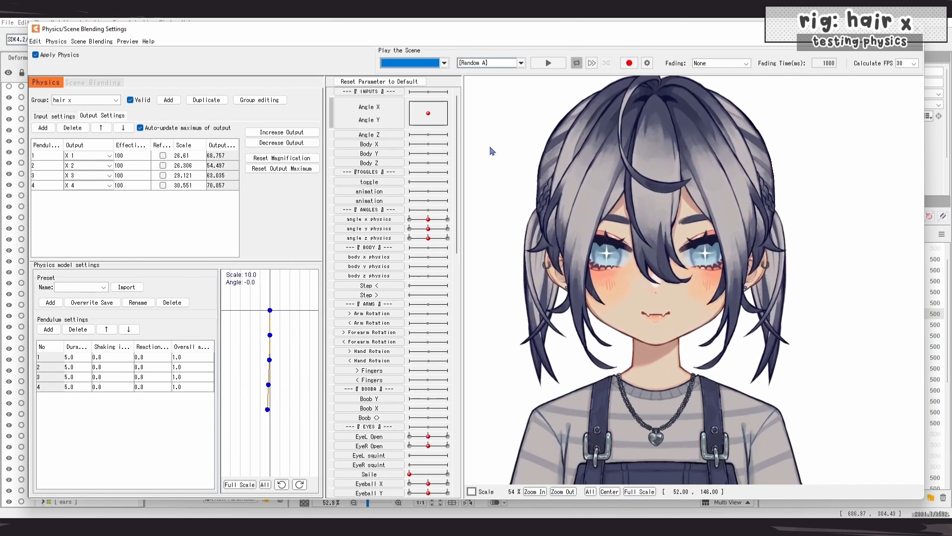
pyautogui.moveTo(429, 114)
pyautogui.mouseDown()
pyautogui.moveTo(454, 121)
pyautogui.moveTo(401, 112)
pyautogui.moveTo(429, 119)
pyautogui.moveTo(409, 116)
pyautogui.moveTo(423, 114)
pyautogui.mouseUp()
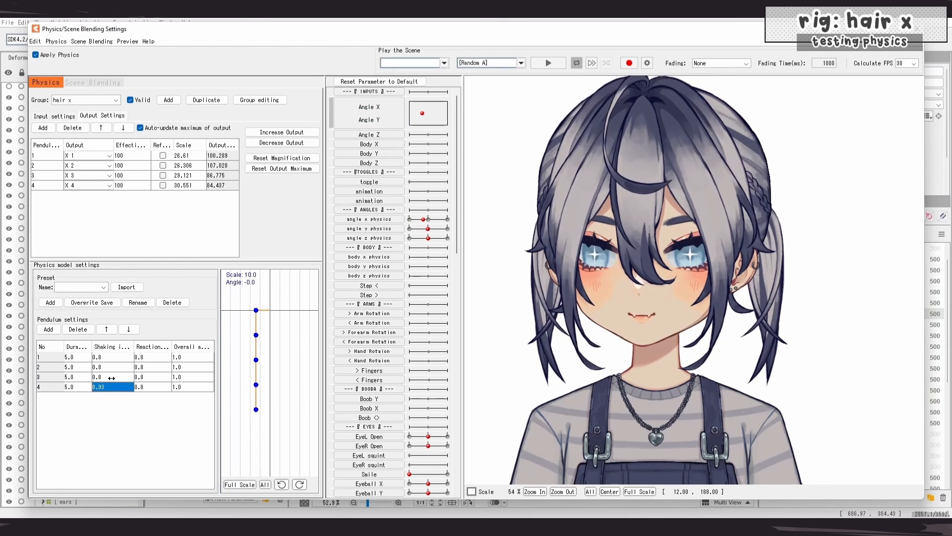
pyautogui.moveTo(437, 110)
pyautogui.mouseDown()
pyautogui.moveTo(446, 108)
pyautogui.moveTo(413, 110)
pyautogui.moveTo(443, 113)
pyautogui.mouseUp()
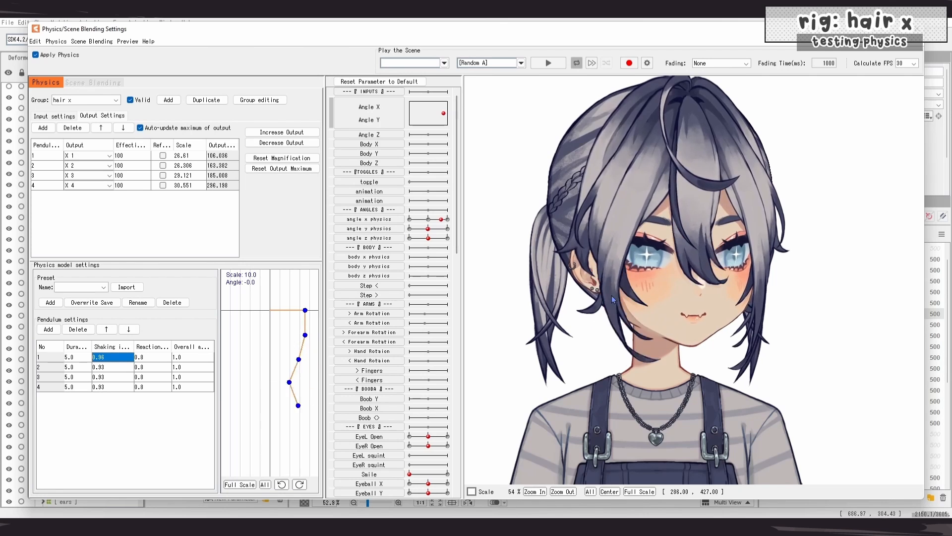
# - Set the entire Shaking column to 0.9 for all four hair x pendulums
pyautogui.rightClick(104, 353)
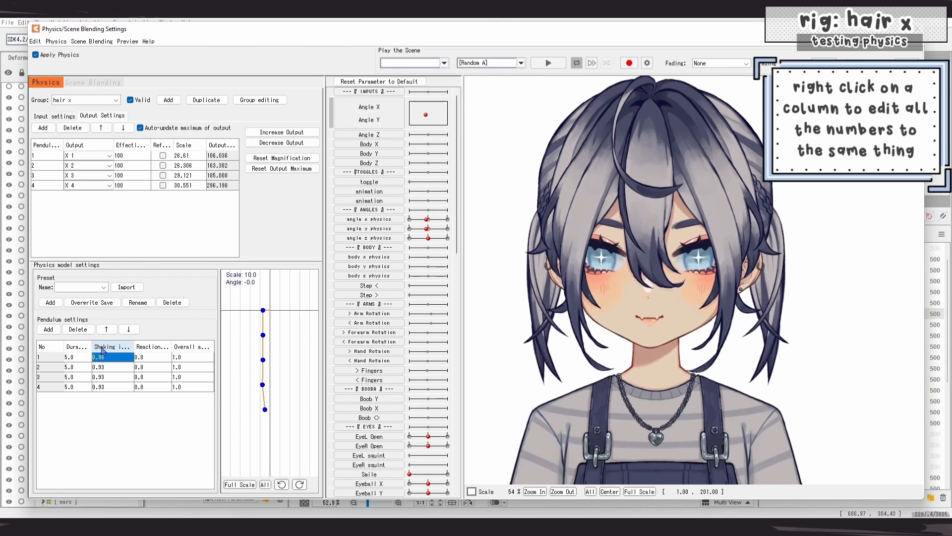
pyautogui.rightClick(94, 353)
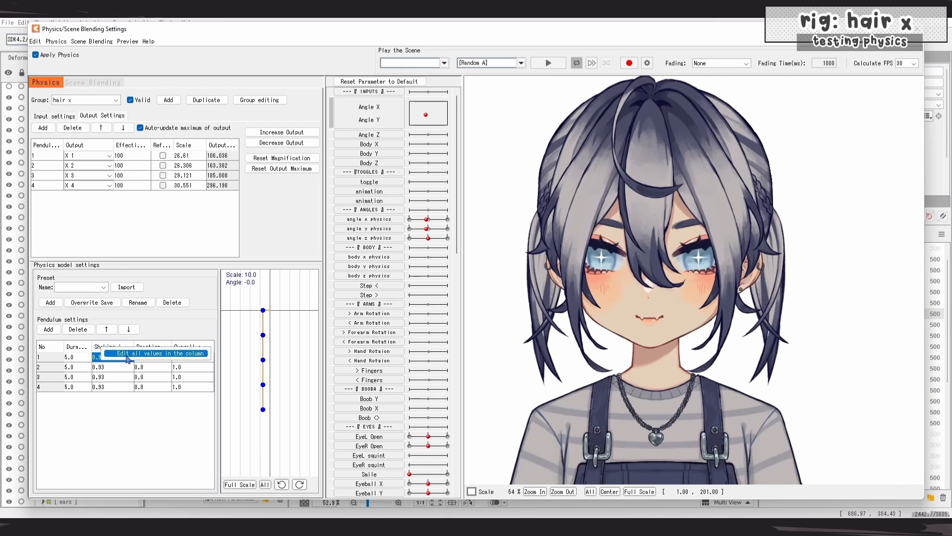
pyautogui.click(116, 353)
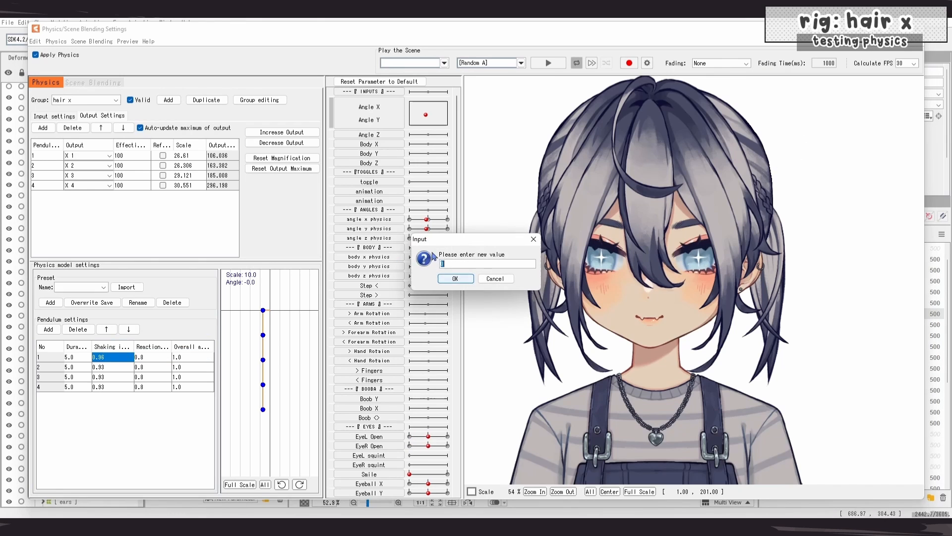
pyautogui.click(456, 279)
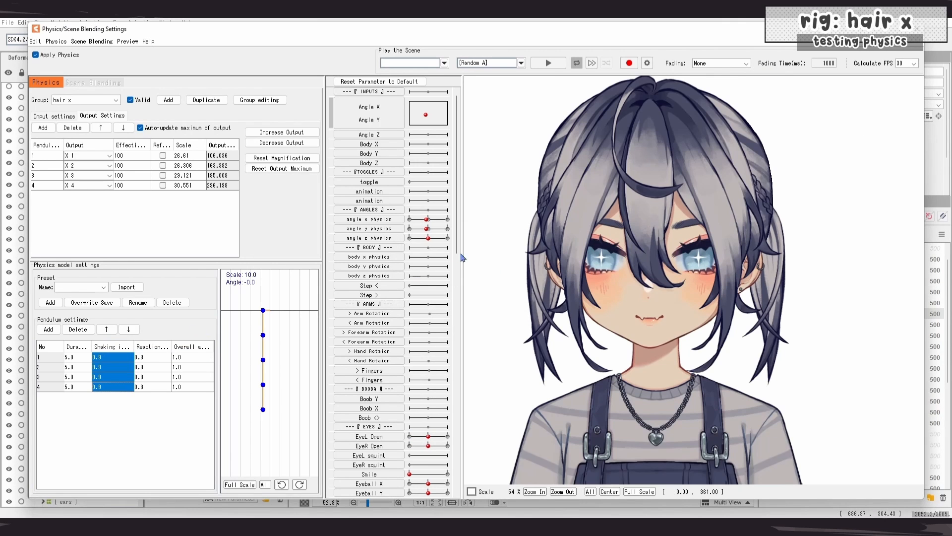
# - Turn the head side to side on the Angle X/Y pad to test the hair swing
pyautogui.moveTo(431, 119)
pyautogui.mouseDown()
pyautogui.moveTo(441, 118)
pyautogui.moveTo(427, 115)
pyautogui.mouseUp()
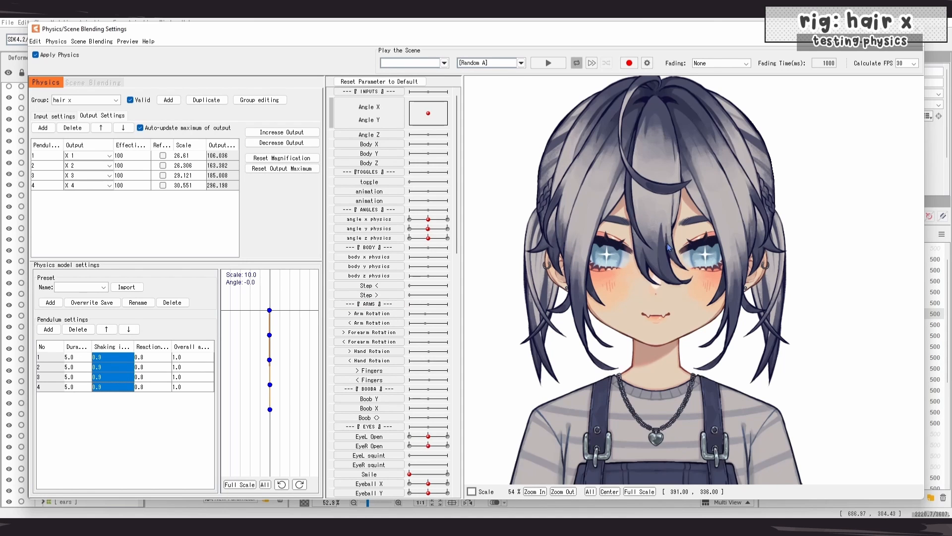
pyautogui.moveTo(637, 258); pyautogui.dragTo(590, 315)
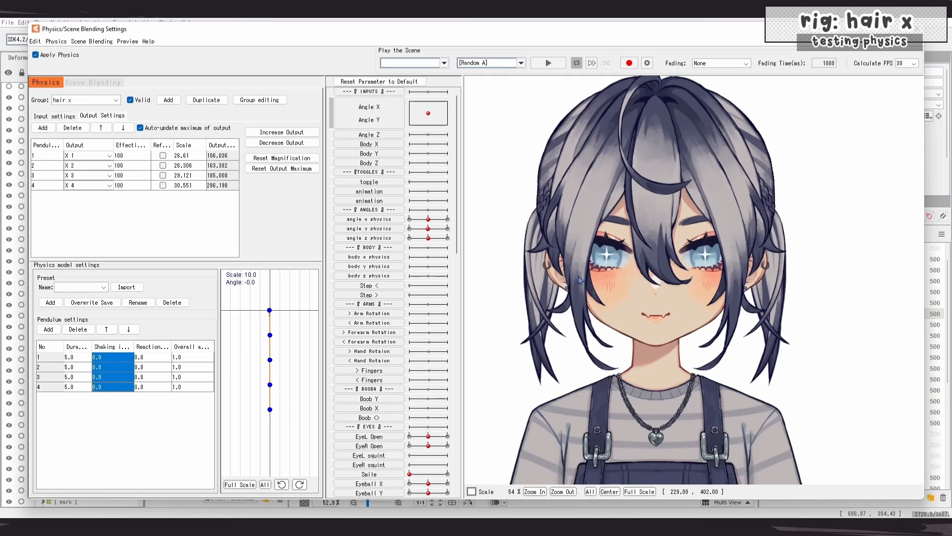
pyautogui.moveTo(632, 282); pyautogui.dragTo(650, 233)
pyautogui.moveTo(614, 241); pyautogui.dragTo(556, 313)
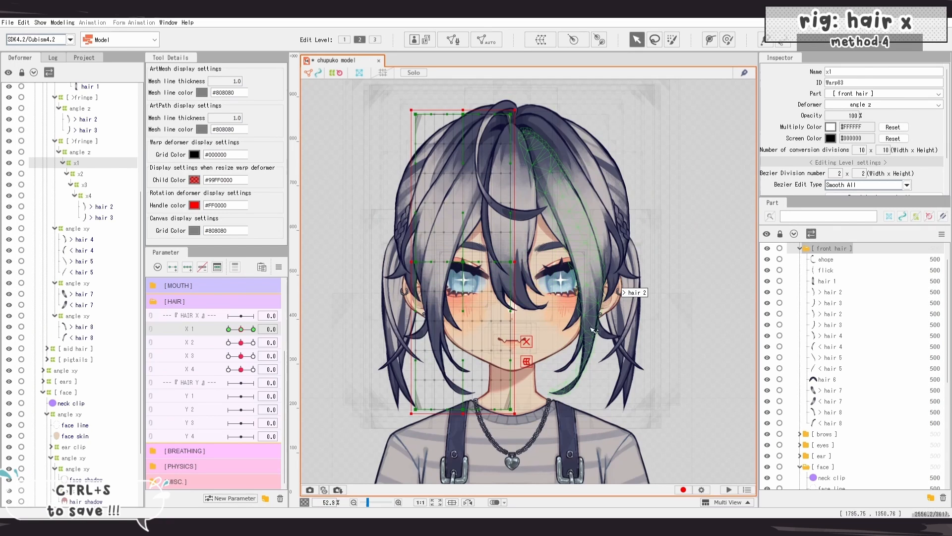
# - Select hair 2 and hair 3 and create a warp deformer named x1 around them
pyautogui.click(593, 330)
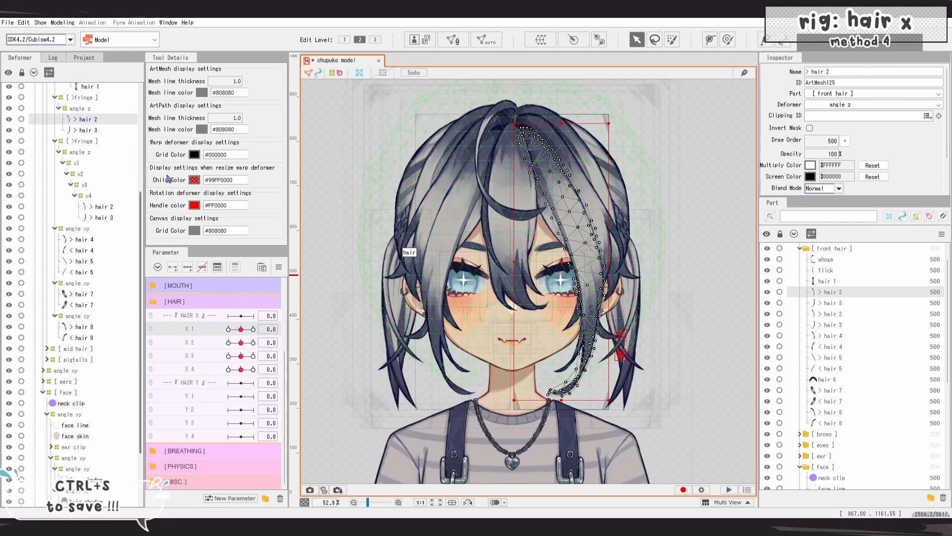
pyautogui.keyDown('ctrl'); pyautogui.click(114, 131); pyautogui.keyUp('ctrl')
pyautogui.click(542, 42)
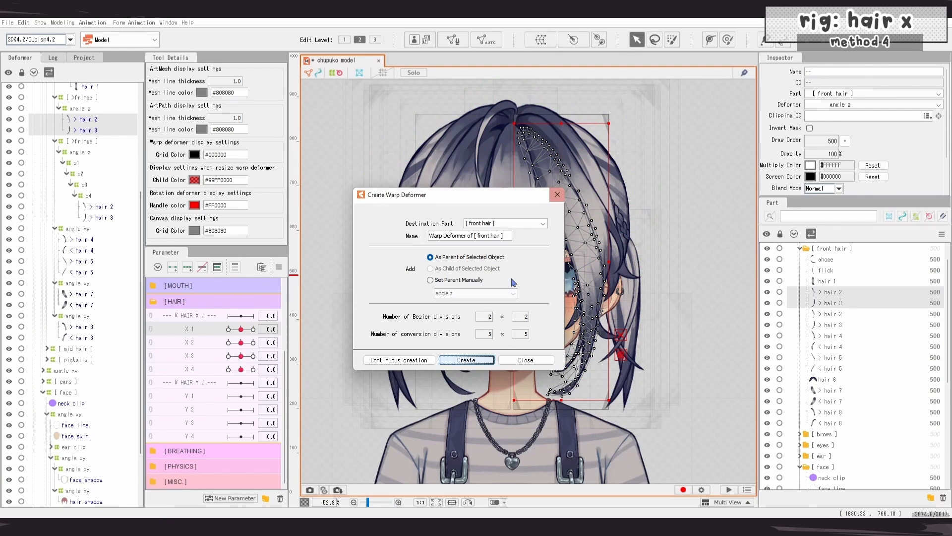
pyautogui.press('BackSpace')
pyautogui.write('x1')
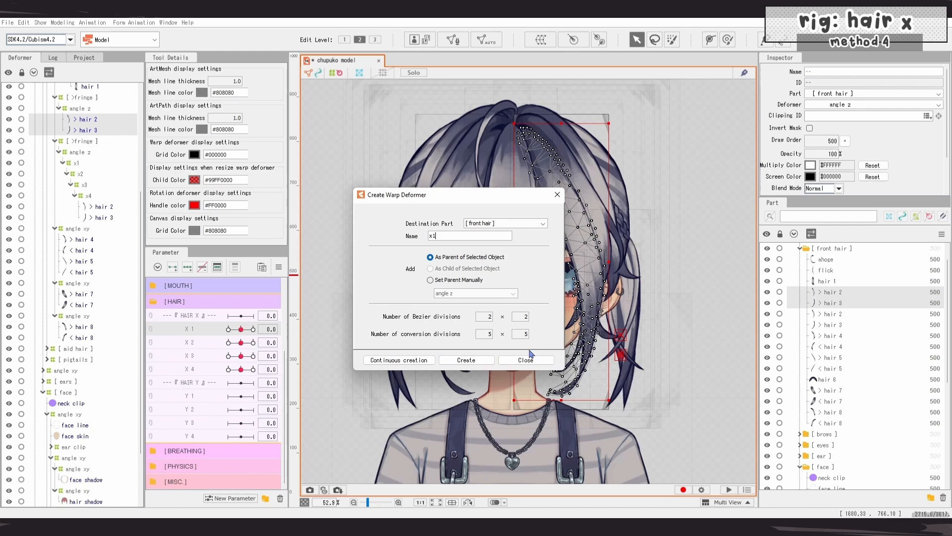
pyautogui.click(466, 359)
# - Set HAIR X 1 to 30 and give the x1 warp 10 conversion divisions
pyautogui.click(253, 329)
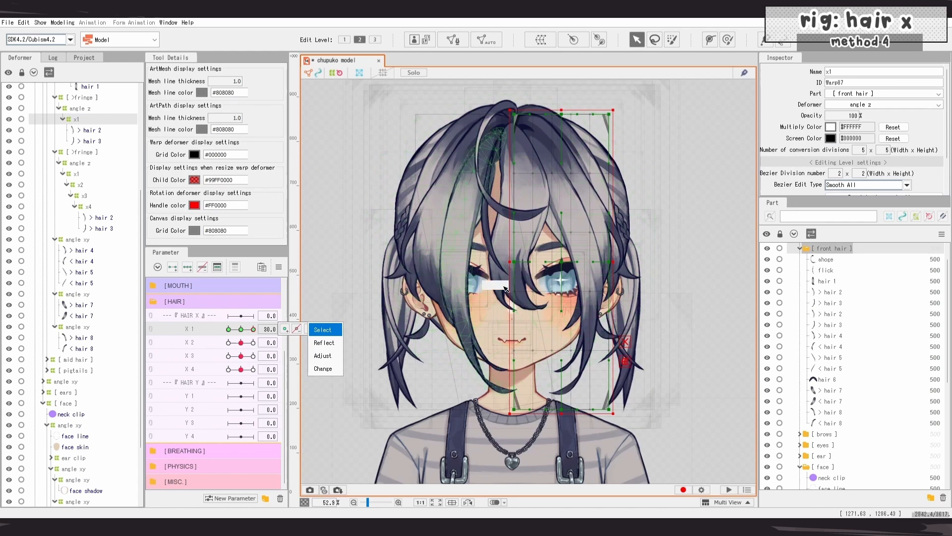
pyautogui.click(885, 150)
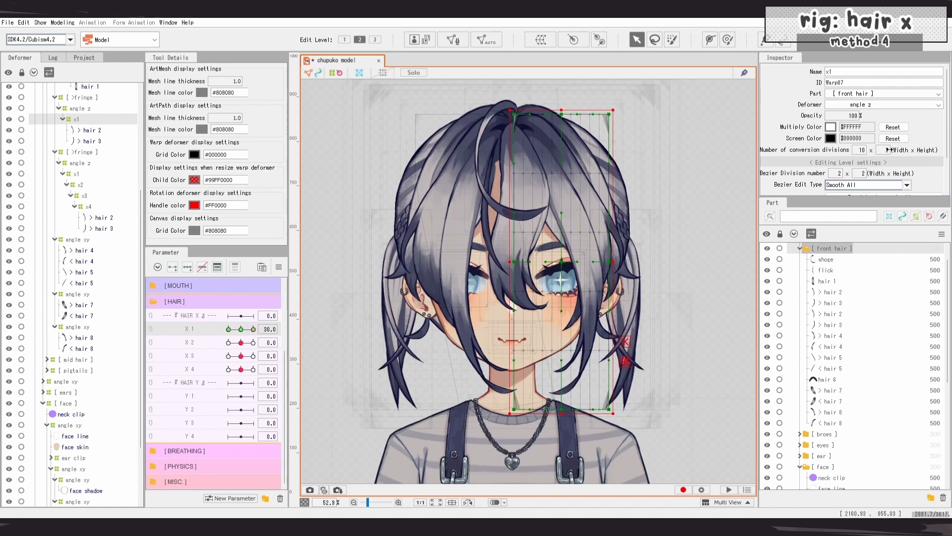
pyautogui.write('10')
pyautogui.press('Return')
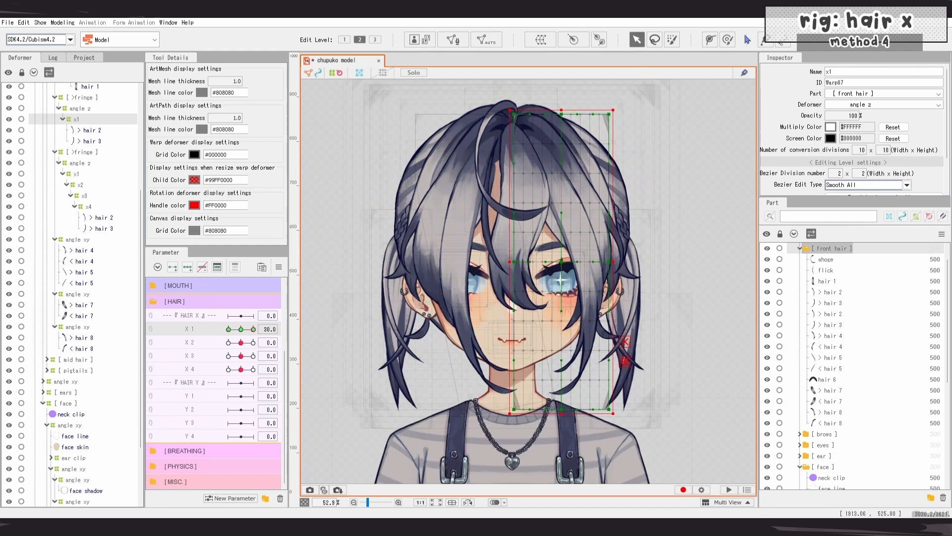
# - Start a temporary path deformation on the x1 front-hair warp from the Modeling menu
pyautogui.click(710, 40)
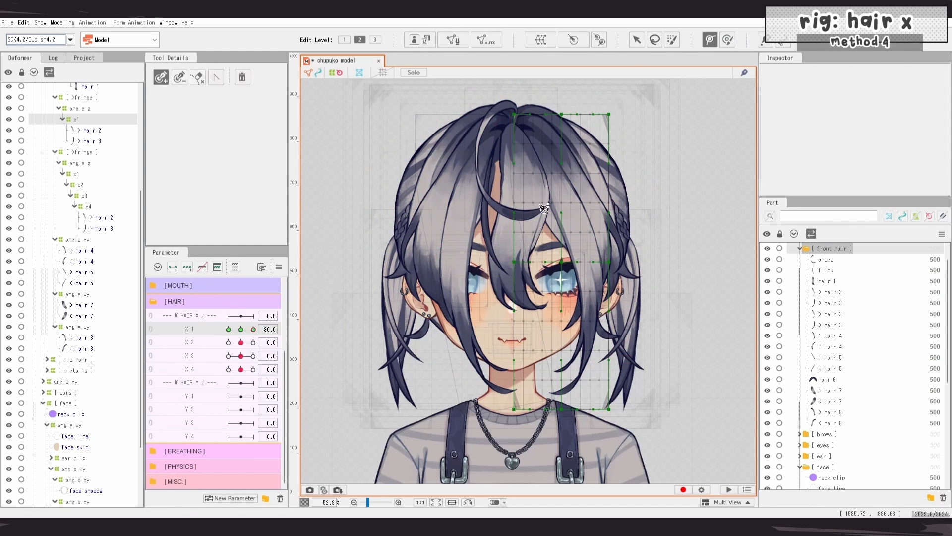
pyautogui.click(639, 43)
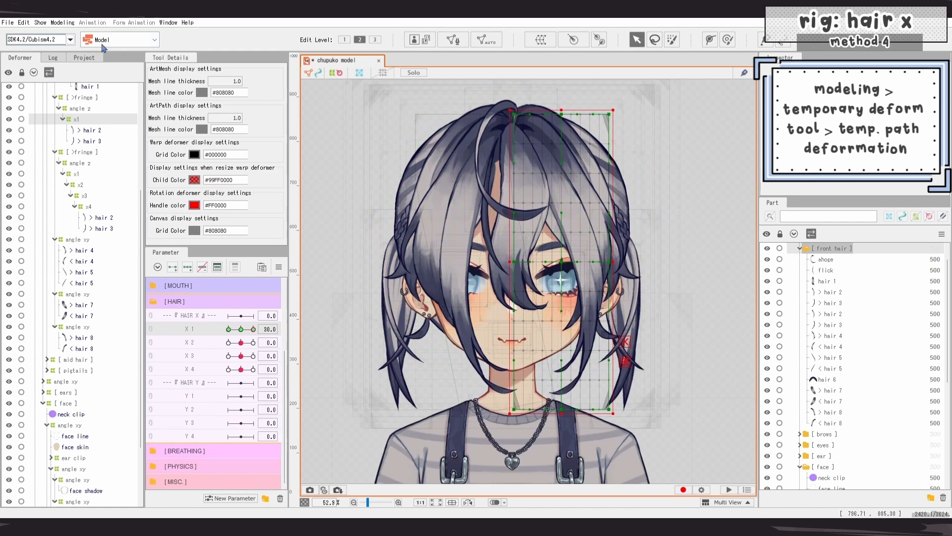
pyautogui.click(70, 24)
pyautogui.moveTo(134, 128)
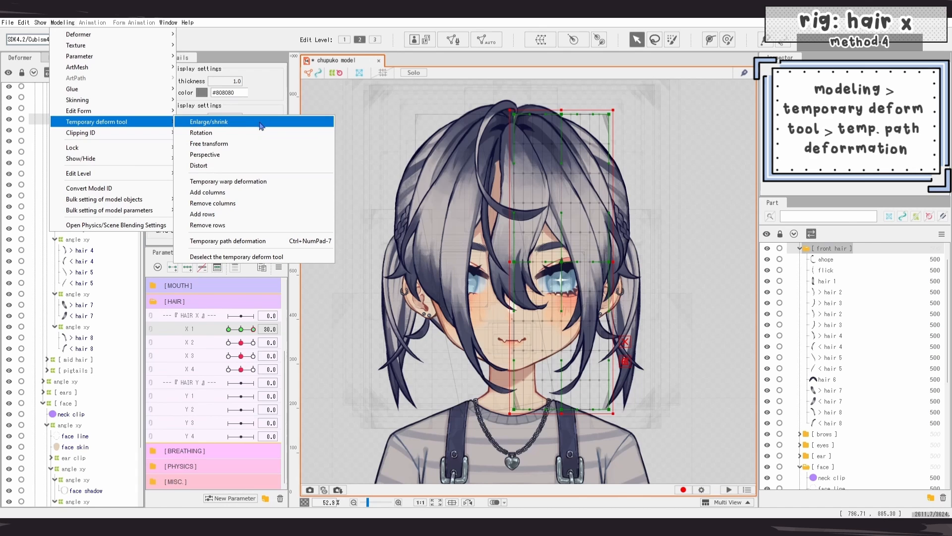
pyautogui.click(261, 241)
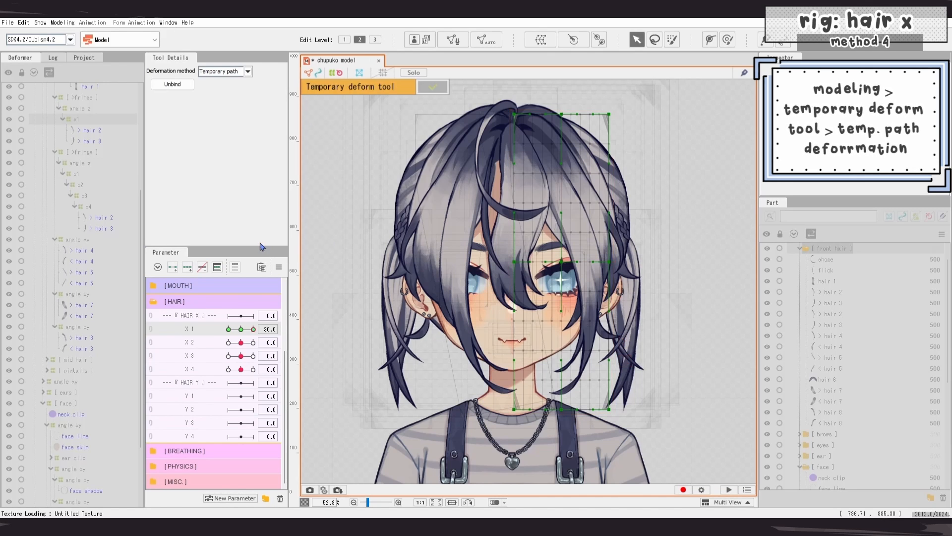
# - Place path points from the hair crown past the eye to below the chin, and bend the tip
pyautogui.click(561, 105)
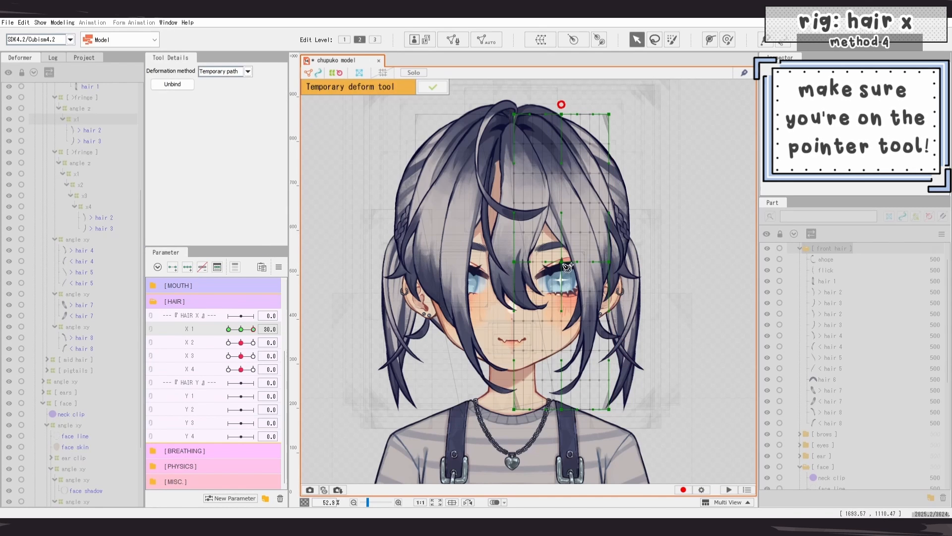
pyautogui.moveTo(563, 106); pyautogui.dragTo(512, 106)
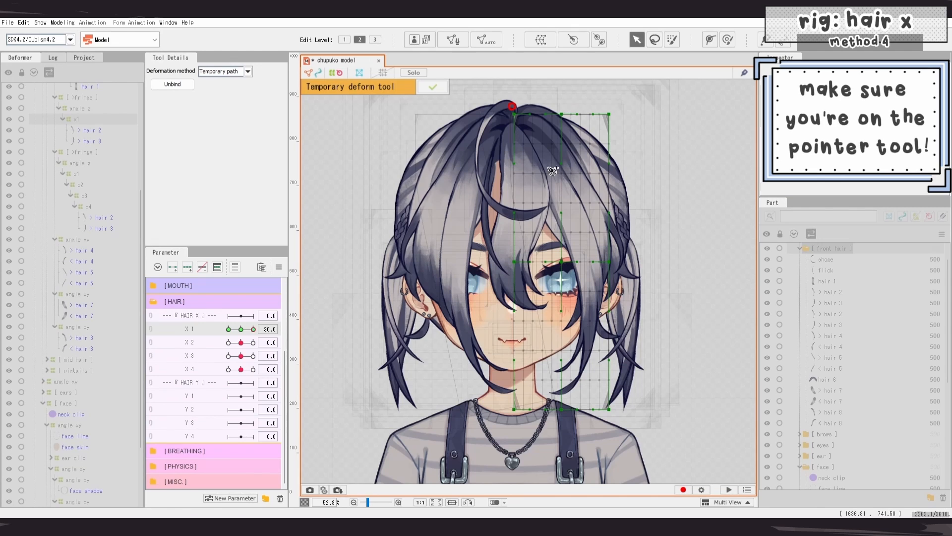
pyautogui.click(546, 162)
pyautogui.click(559, 415)
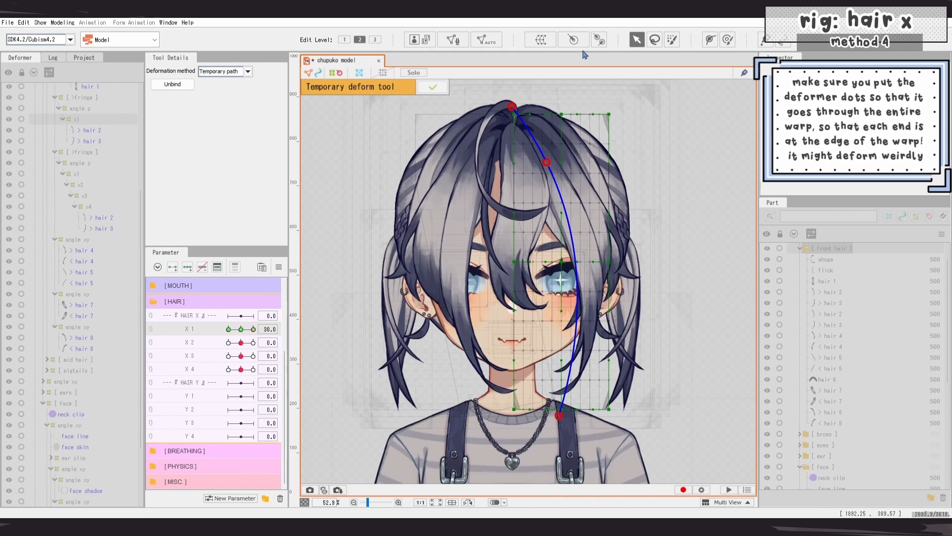
pyautogui.moveTo(559, 416)
pyautogui.mouseDown()
pyautogui.moveTo(484, 391)
pyautogui.moveTo(648, 395)
pyautogui.moveTo(475, 402)
pyautogui.moveTo(676, 388)
pyautogui.moveTo(557, 394)
pyautogui.moveTo(563, 412)
pyautogui.mouseUp()
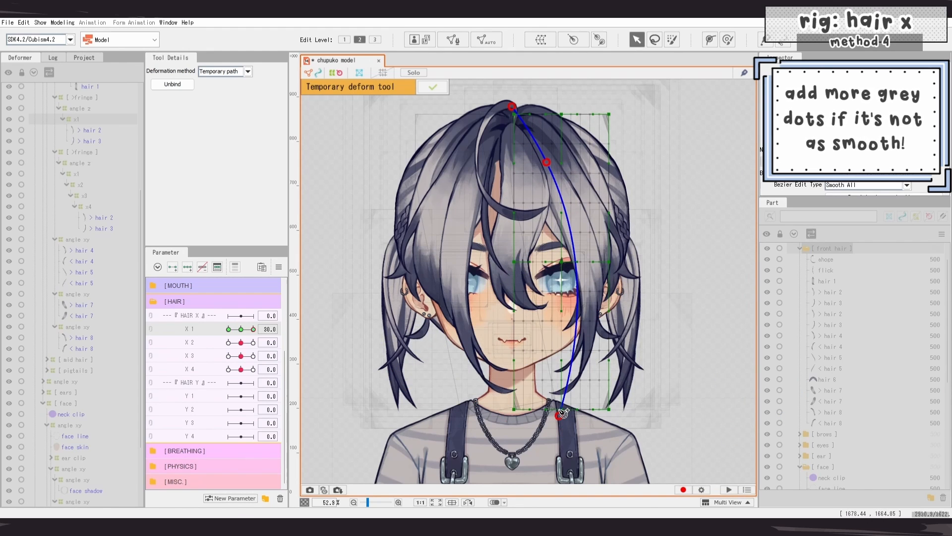
# - Compare with the rest pose, undo, and re-bend the hair tip rightward at X1 = 30
pyautogui.click(242, 329)
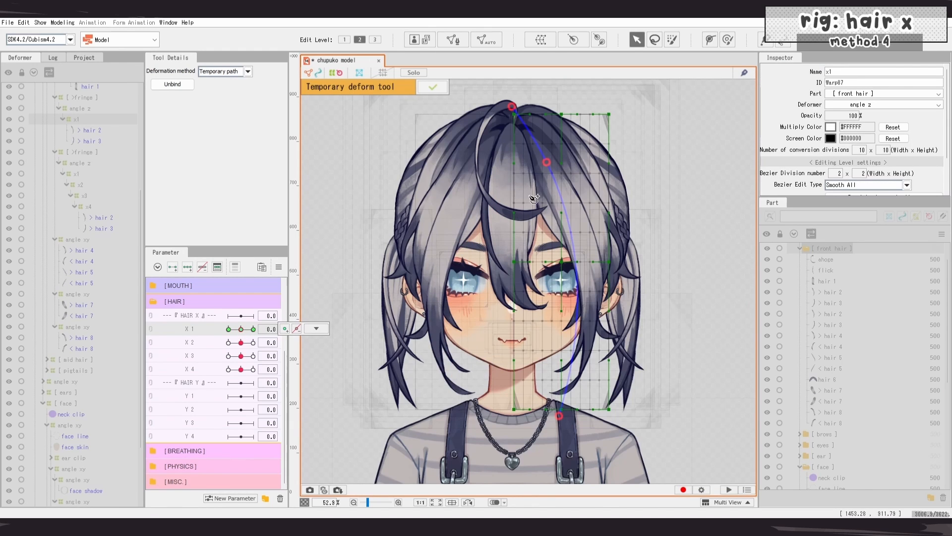
pyautogui.click(254, 329)
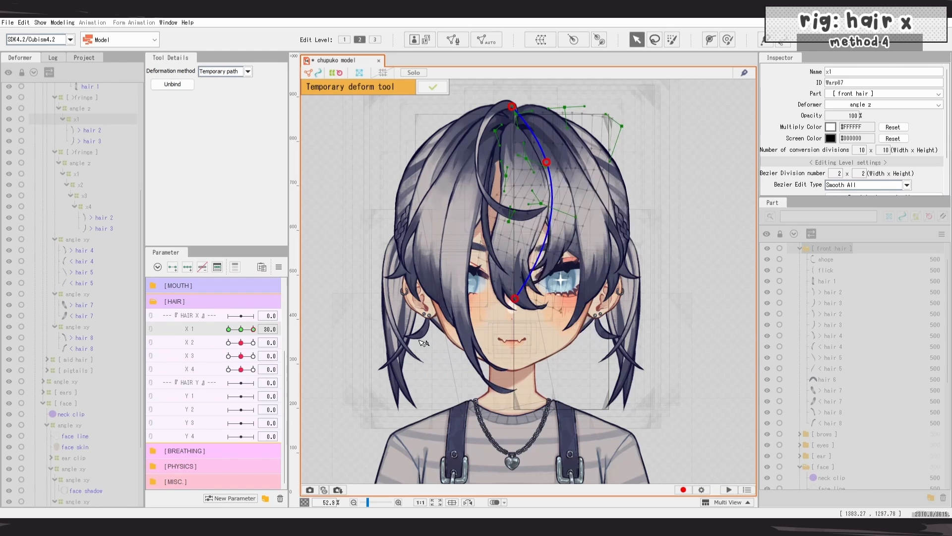
pyautogui.hotkey('ctrl', 'z')
pyautogui.hotkey('ctrl', 'z')
pyautogui.hotkey('ctrl', 'z')
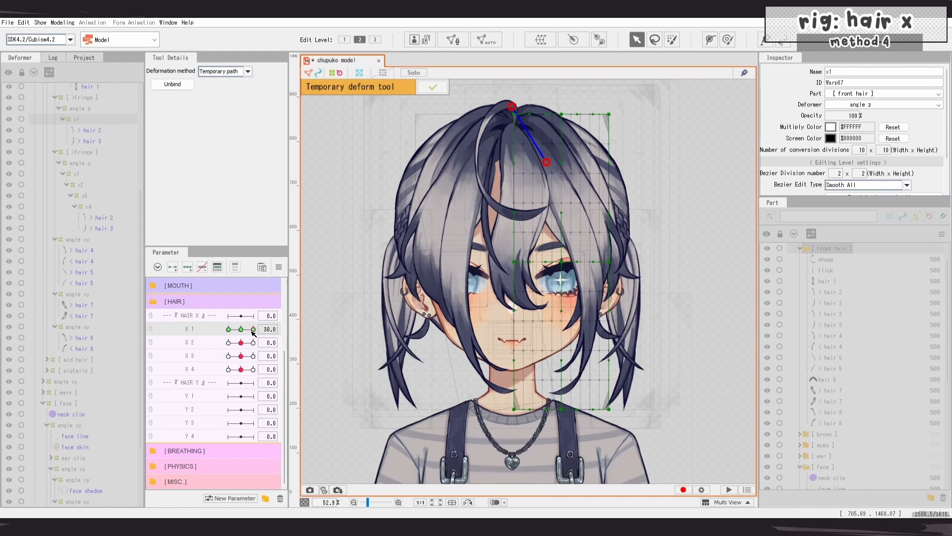
pyautogui.click(567, 419)
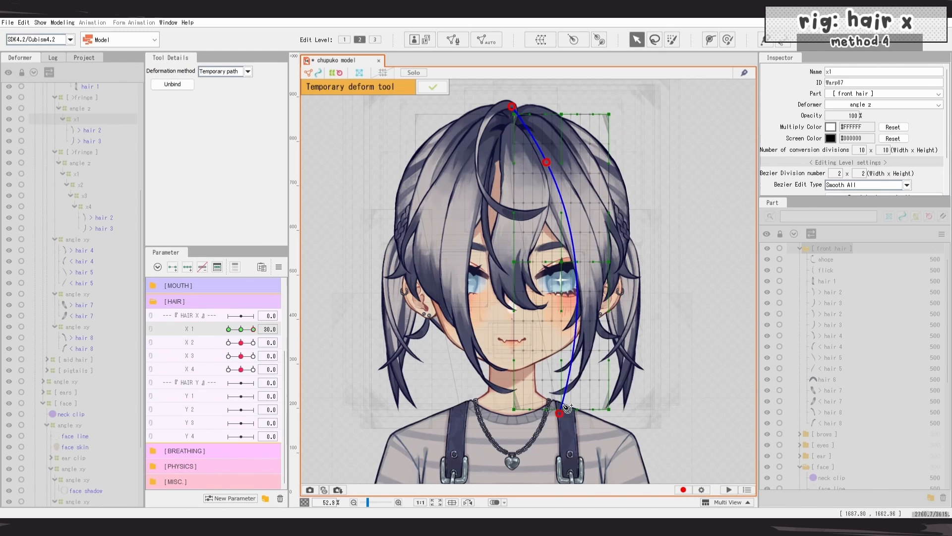
pyautogui.moveTo(567, 419); pyautogui.dragTo(622, 414)
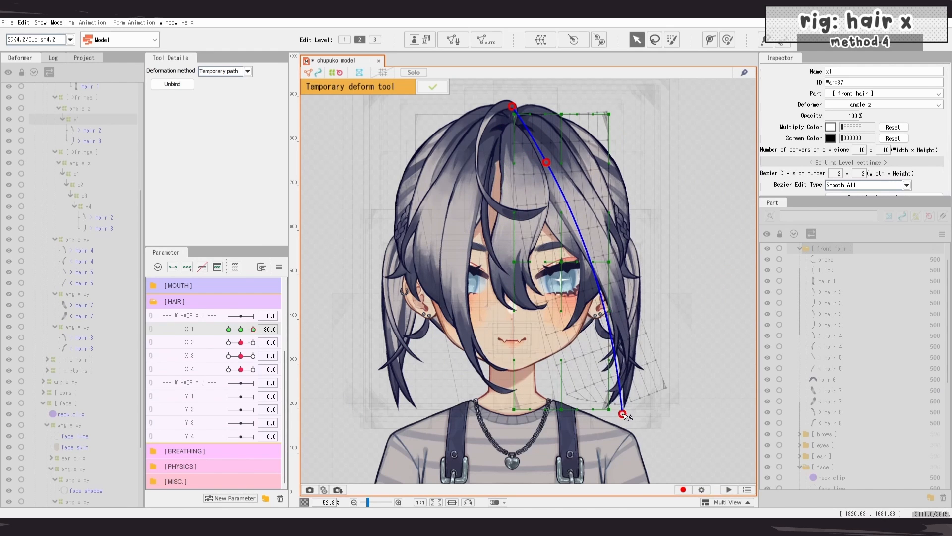
pyautogui.click(228, 329)
# - Bend the x1 hair tip left along a mirrored path at X1 = -30, then reset X1 to 0
pyautogui.click(63, 22)
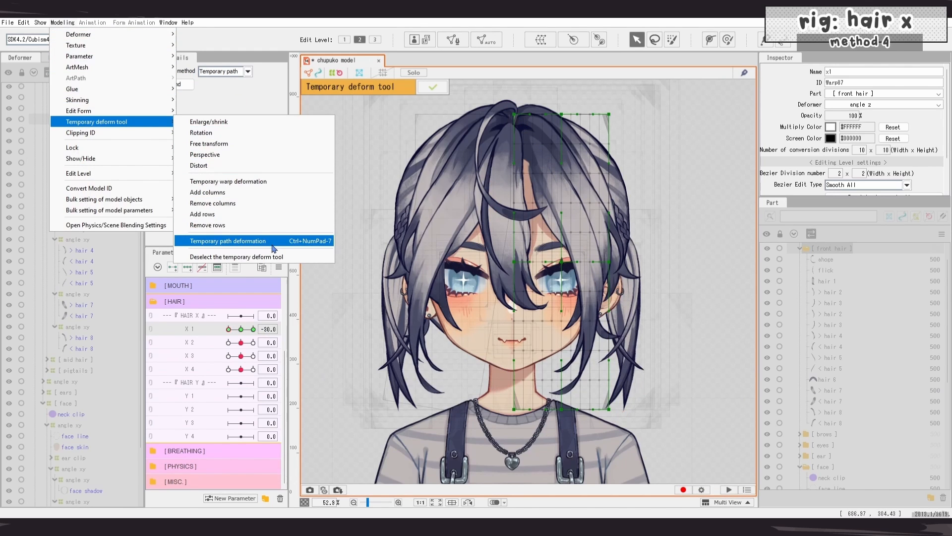
pyautogui.click(228, 240)
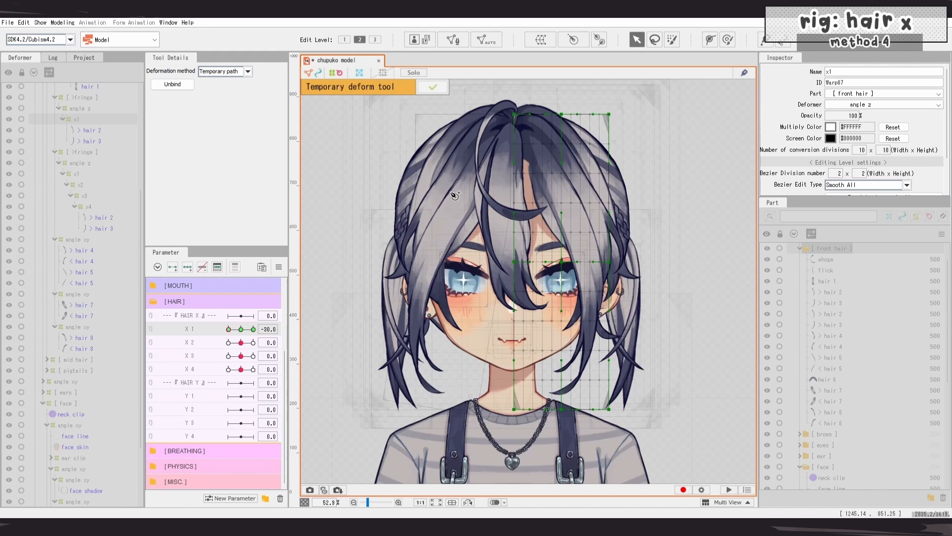
pyautogui.click(546, 165)
pyautogui.click(514, 414)
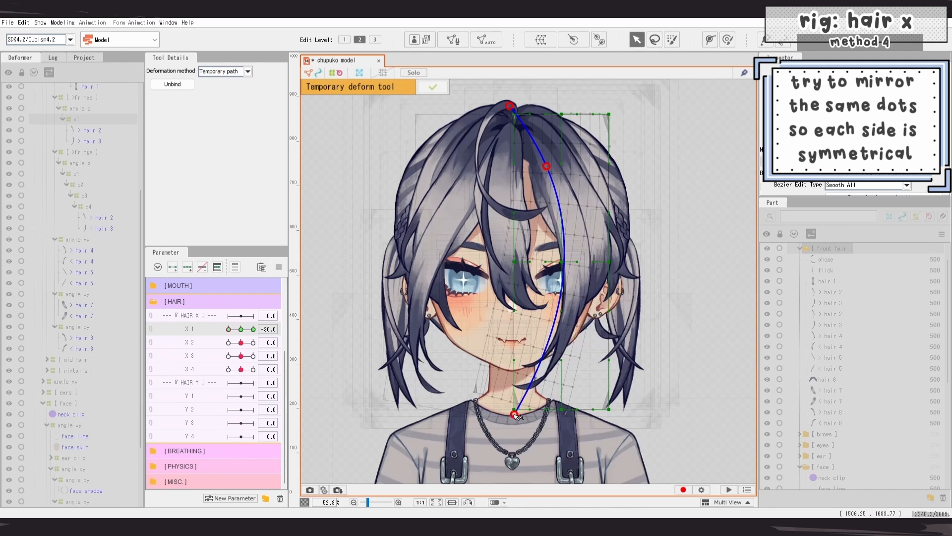
pyautogui.moveTo(514, 414); pyautogui.dragTo(501, 410)
pyautogui.moveTo(228, 328)
pyautogui.mouseDown()
pyautogui.moveTo(224, 323)
pyautogui.moveTo(256, 328)
pyautogui.moveTo(241, 328)
pyautogui.mouseUp()
pyautogui.click(432, 87)
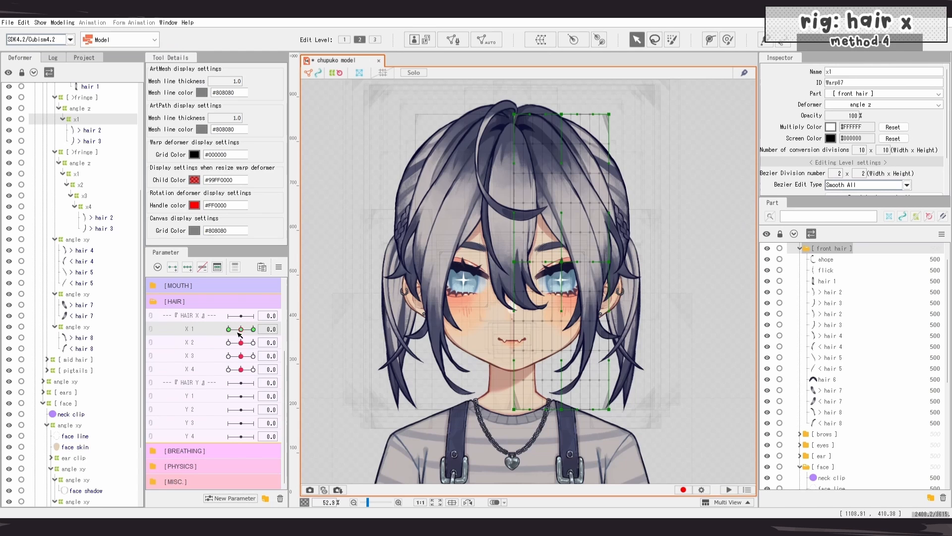
pyautogui.click(8, 23)
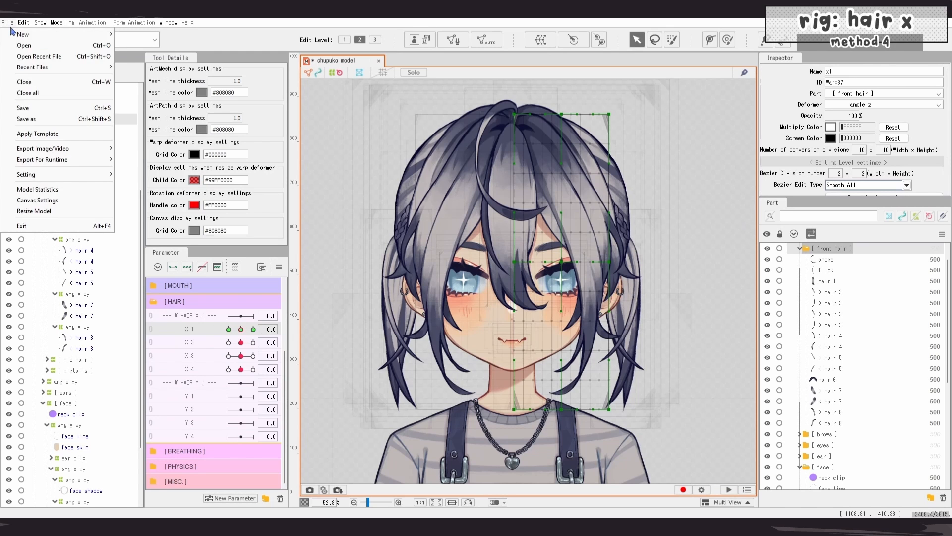
pyautogui.moveTo(49, 174)
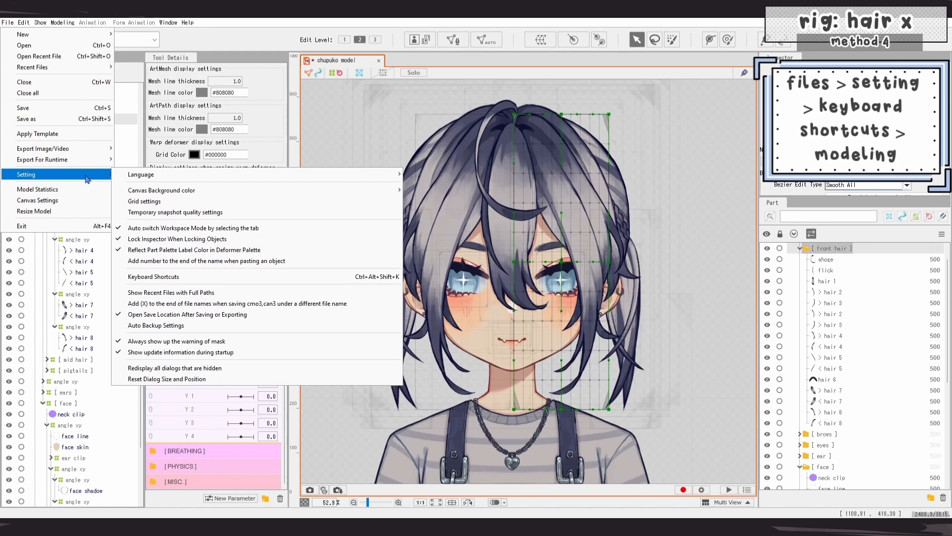
pyautogui.click(255, 276)
pyautogui.click(297, 194)
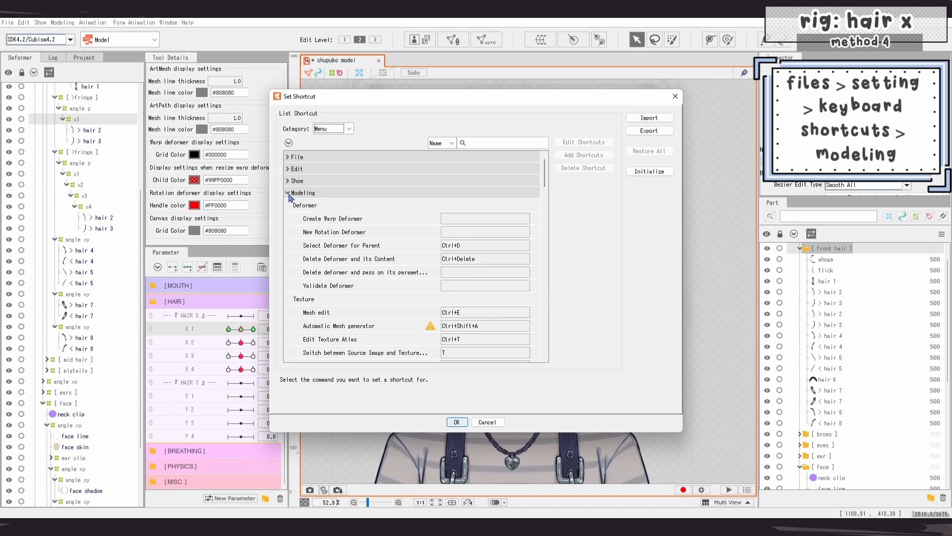
pyautogui.scroll(-5, 326, 220)
pyautogui.scroll(-10, 326, 220)
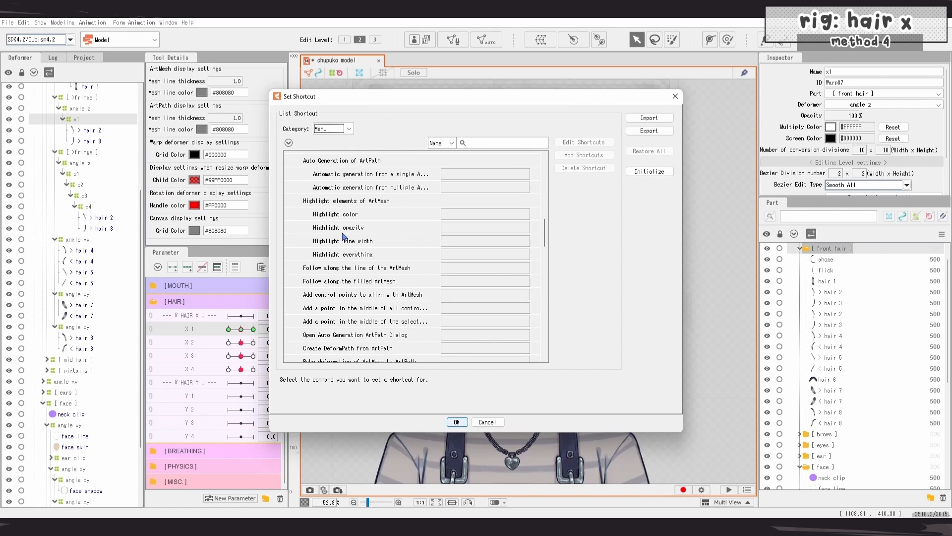
pyautogui.scroll(-10, 388, 267)
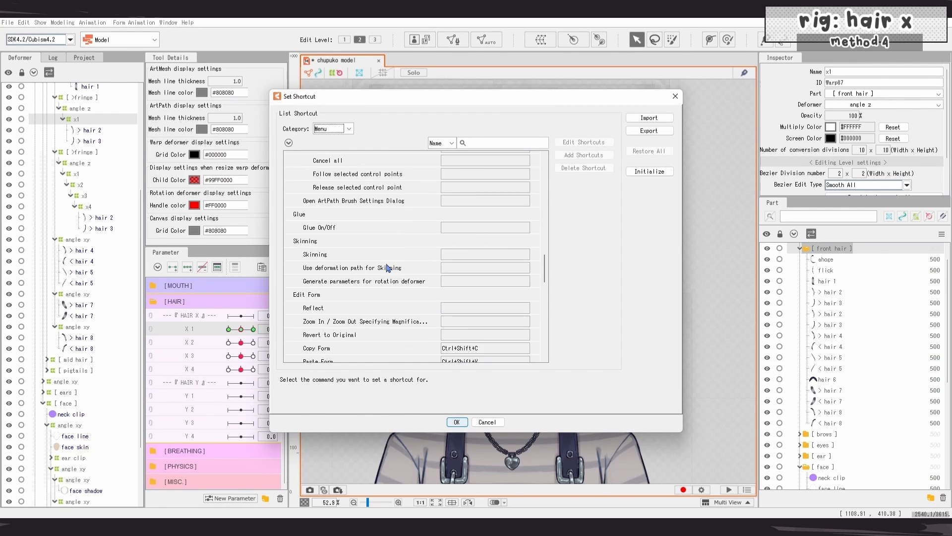
pyautogui.scroll(-6, 356, 258)
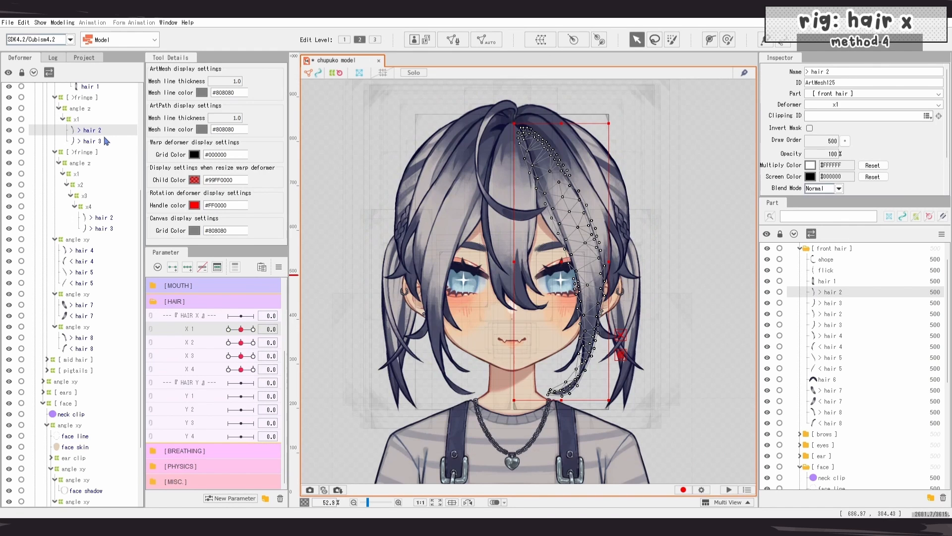
# - Wrap hair 2 and hair 3 in a new warp deformer named x2
pyautogui.keyDown('ctrl'); pyautogui.click(105, 142); pyautogui.keyUp('ctrl')
pyautogui.click(541, 40)
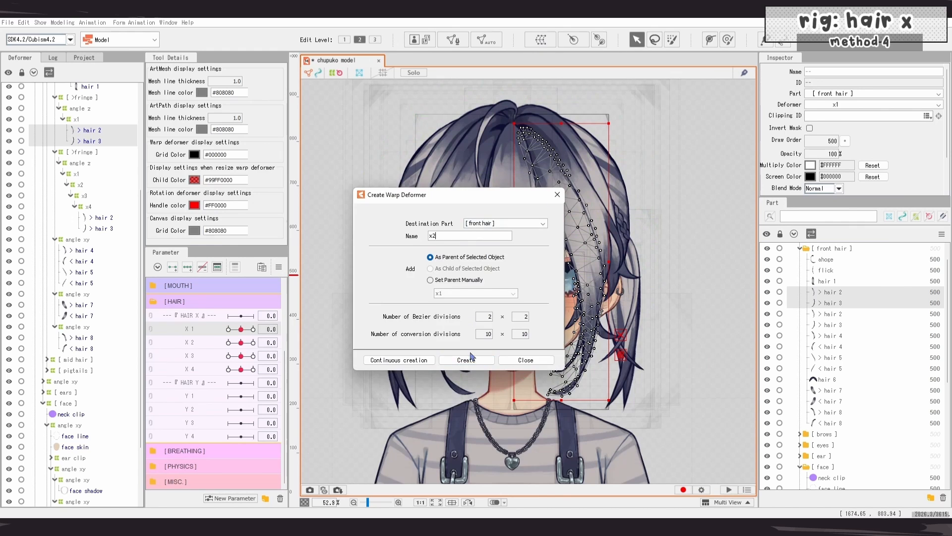
pyautogui.write('x2')
pyautogui.click(466, 360)
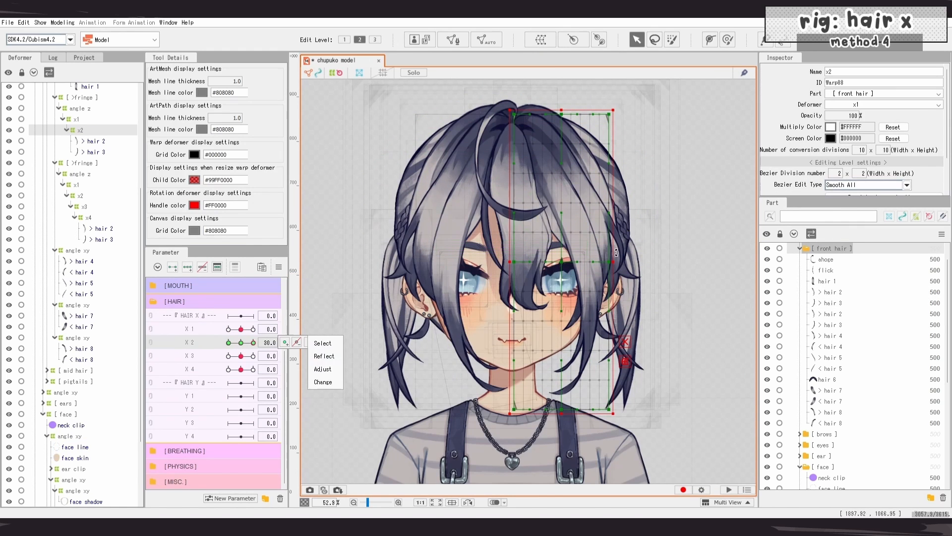
# - Curve x2 along a four-point path with the tip swung right, confirm, and preview the X 2 swing
pyautogui.press('t')
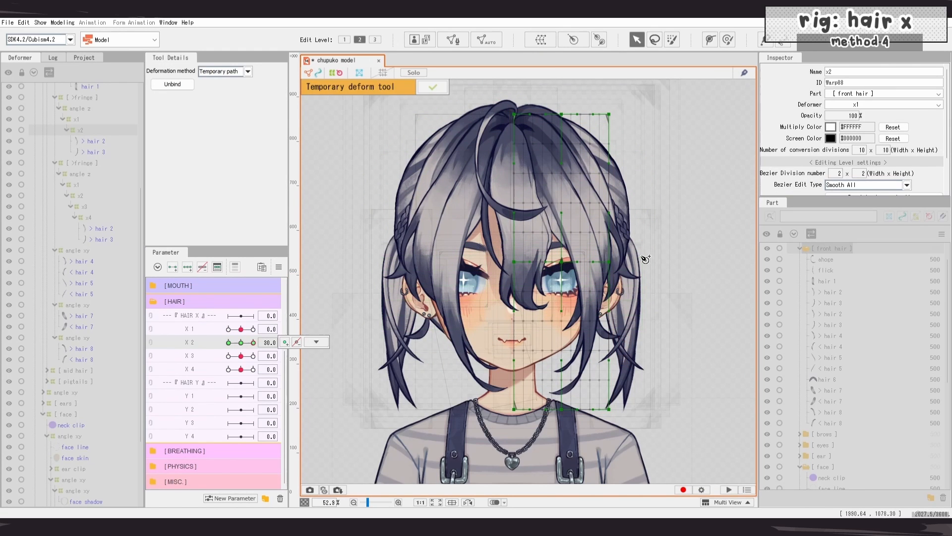
pyautogui.click(506, 110)
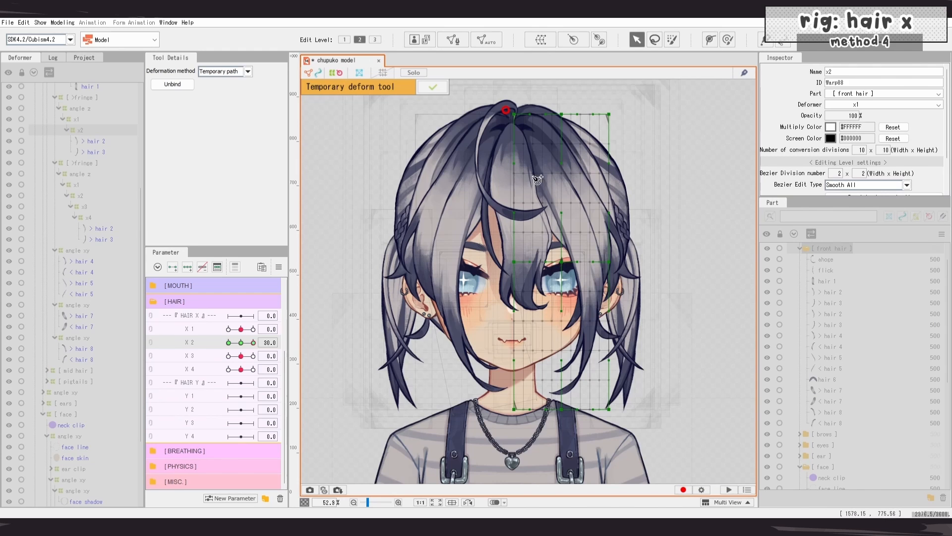
pyautogui.click(548, 171)
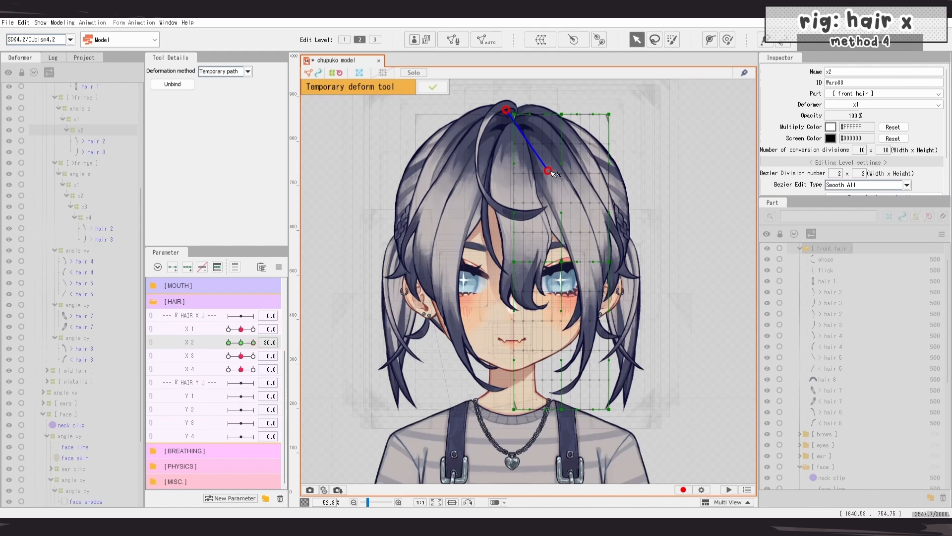
pyautogui.click(580, 232)
pyautogui.click(556, 414)
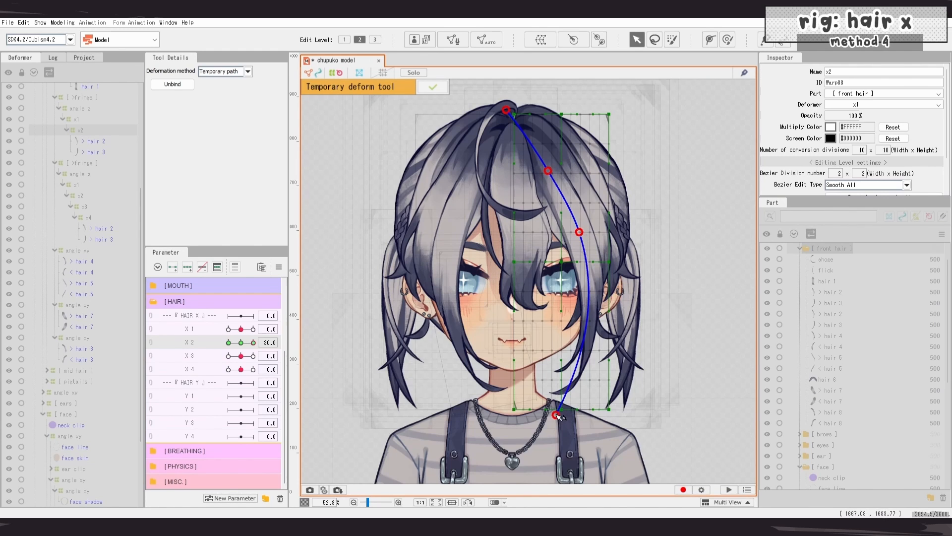
pyautogui.moveTo(557, 414); pyautogui.dragTo(622, 408)
pyautogui.moveTo(254, 343); pyautogui.dragTo(215, 344)
pyautogui.press('Return')
pyautogui.click(241, 343)
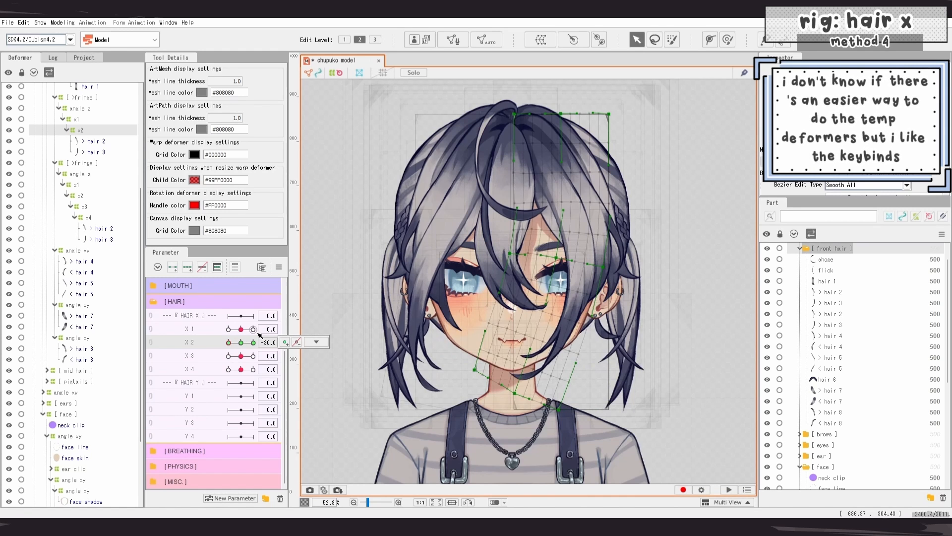
pyautogui.moveTo(241, 342)
pyautogui.mouseDown()
pyautogui.moveTo(255, 341)
pyautogui.moveTo(217, 339)
pyautogui.moveTo(253, 342)
pyautogui.moveTo(239, 345)
pyautogui.mouseUp()
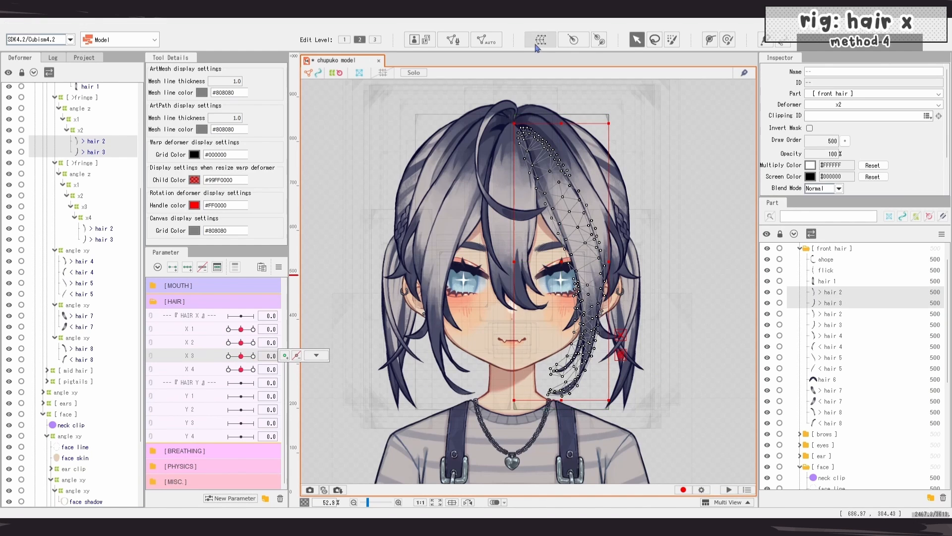
# - Create a warp deformer named x3 inside x2 around hair 2 and hair 3
pyautogui.click(539, 43)
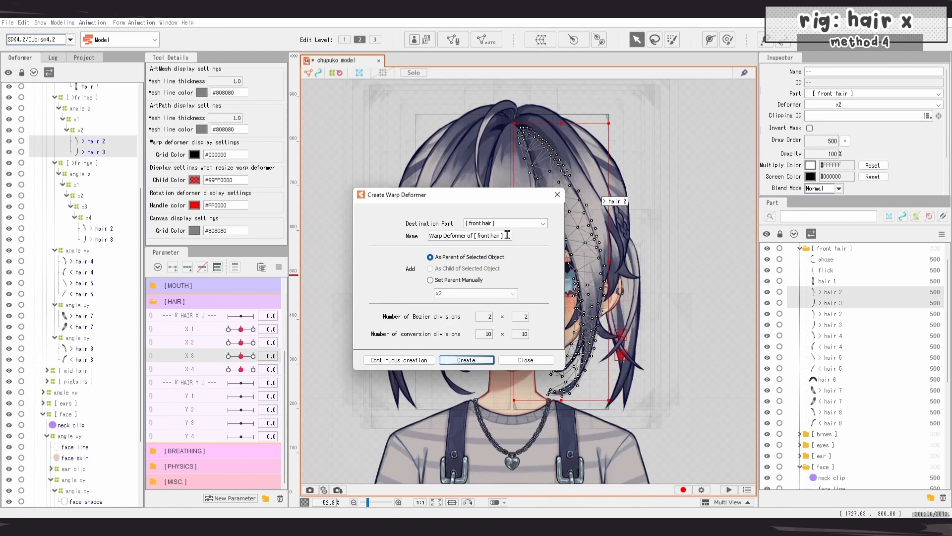
pyautogui.moveTo(505, 235); pyautogui.dragTo(375, 229)
pyautogui.write('x')
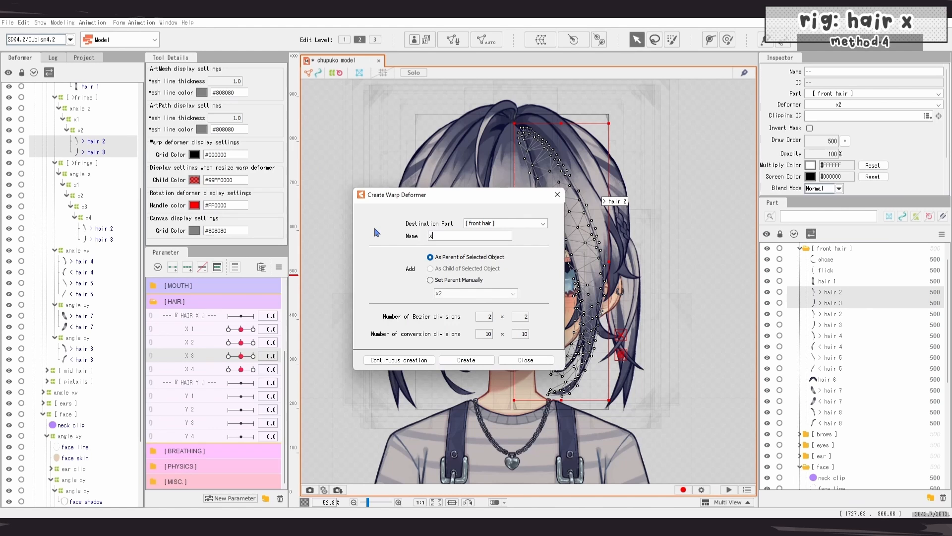
pyautogui.write('3')
pyautogui.click(472, 358)
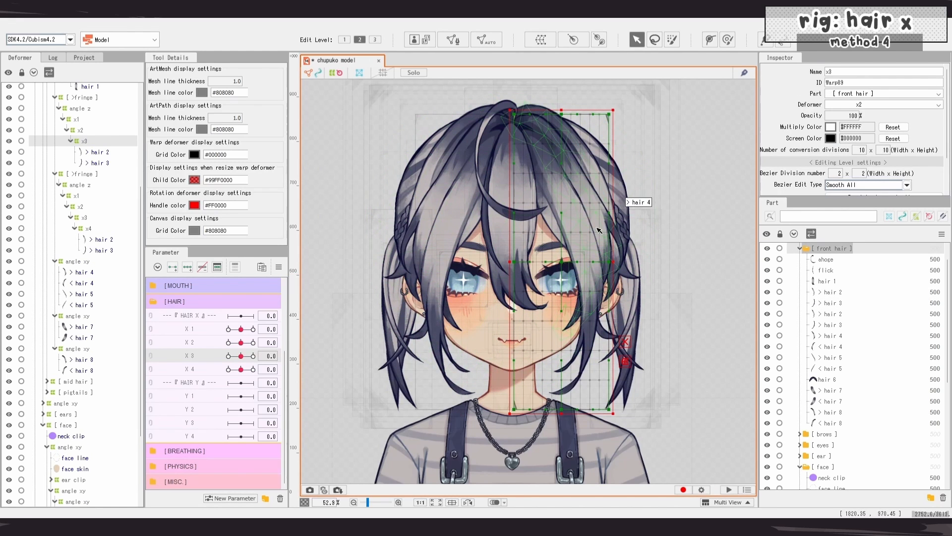
# - Add three keys to X 3 and curve the hair tip toward the lower right at X 3 = 30
pyautogui.moveTo(597, 229); pyautogui.dragTo(575, 231)
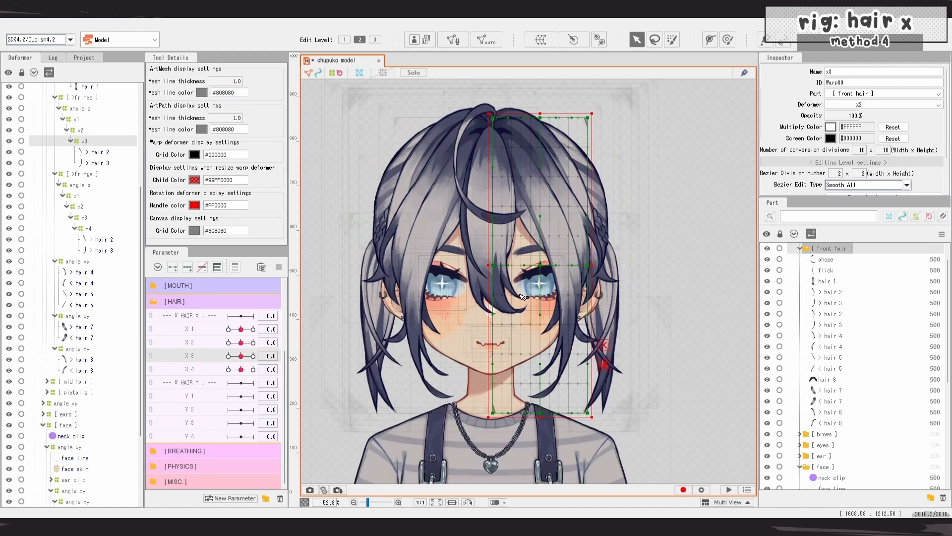
pyautogui.click(188, 267)
pyautogui.click(253, 355)
pyautogui.hotkey('ctrl', 't')
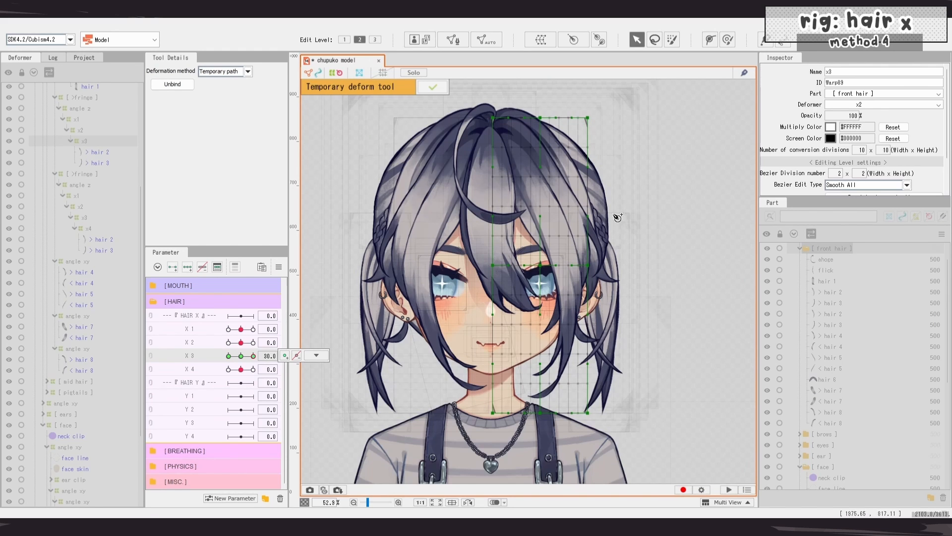
pyautogui.click(487, 107)
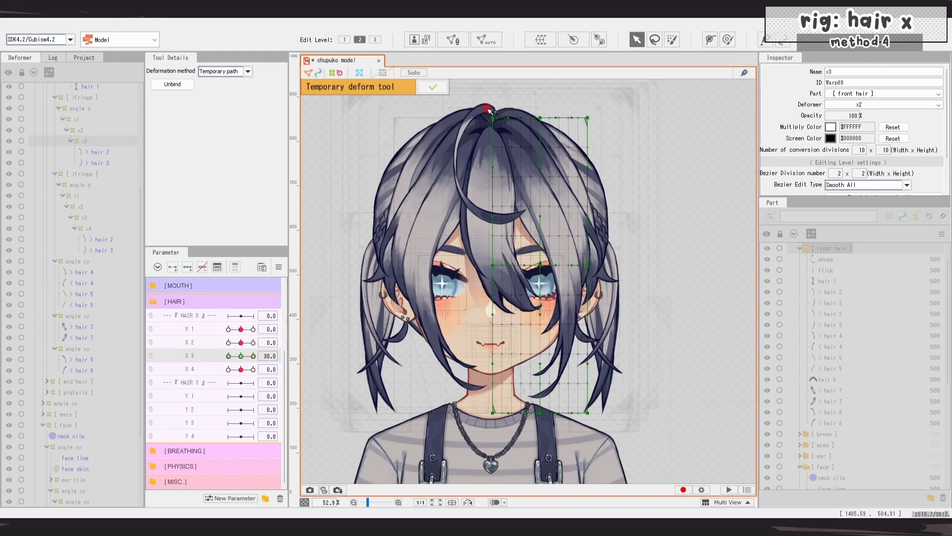
pyautogui.click(516, 153)
pyautogui.click(562, 251)
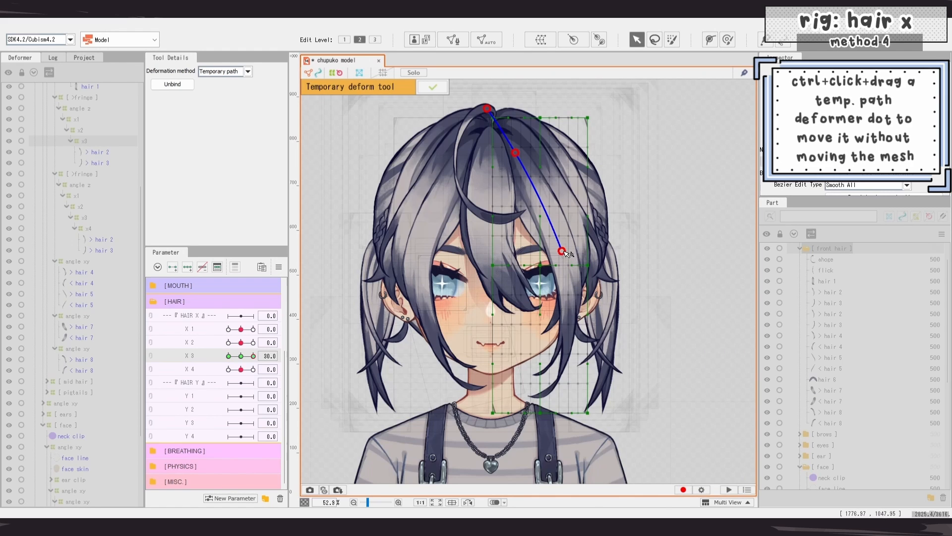
pyautogui.moveTo(562, 251); pyautogui.dragTo(569, 300)
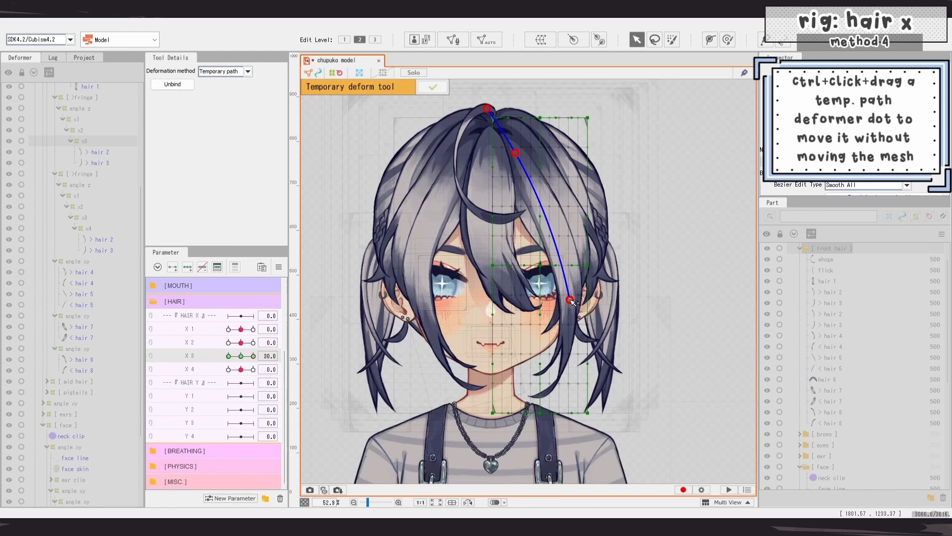
pyautogui.click(532, 416)
pyautogui.moveTo(531, 415); pyautogui.dragTo(576, 428)
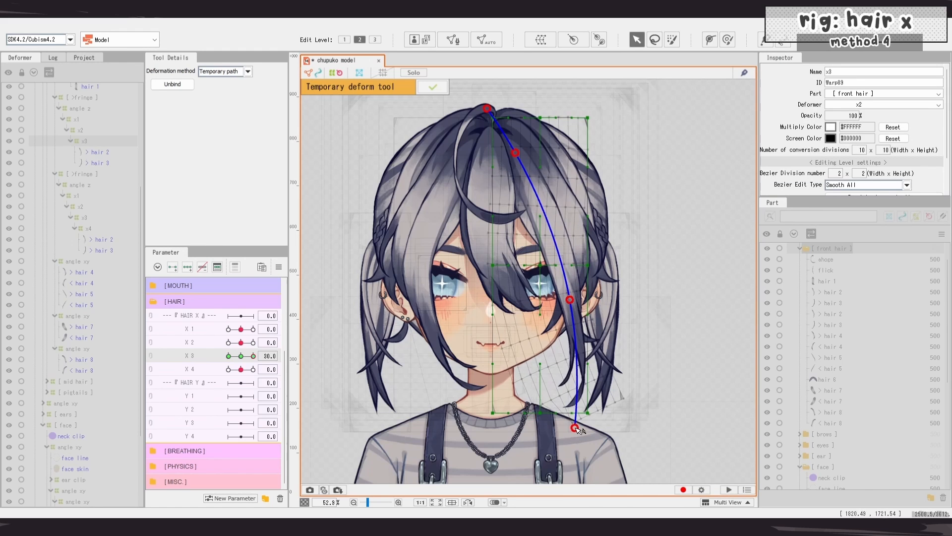
pyautogui.click(254, 356)
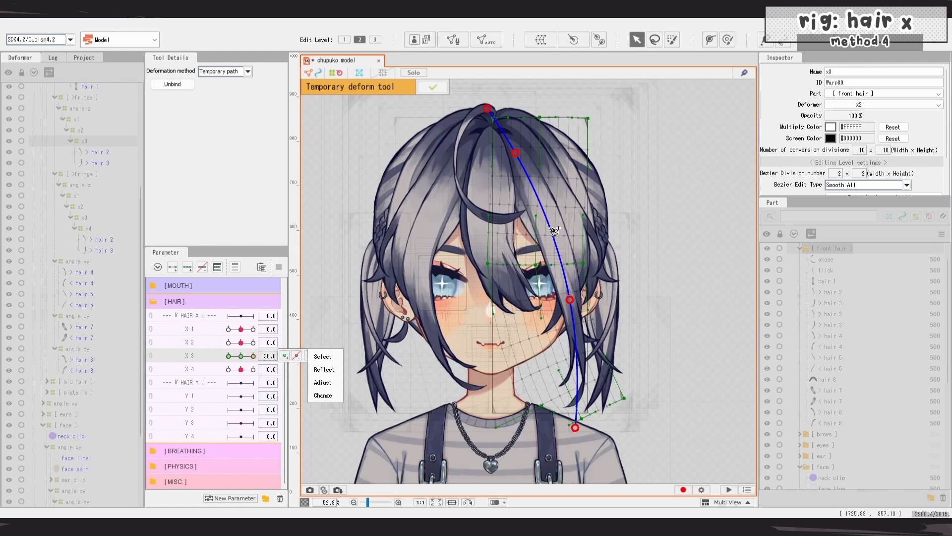
pyautogui.moveTo(253, 356); pyautogui.dragTo(228, 356)
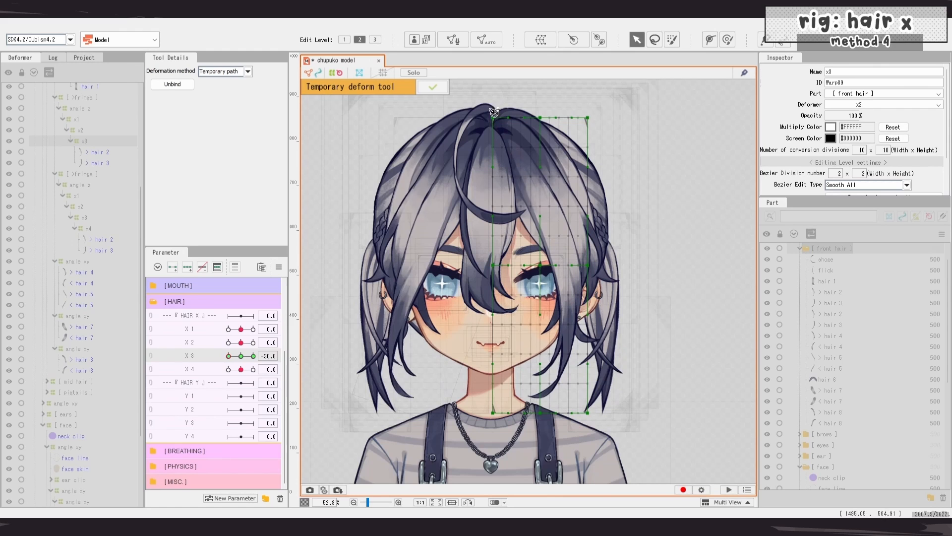
# - Curve the hair tip up-left along a new path for X 3's opposite extreme and check the swing
pyautogui.click(490, 111)
pyautogui.click(517, 159)
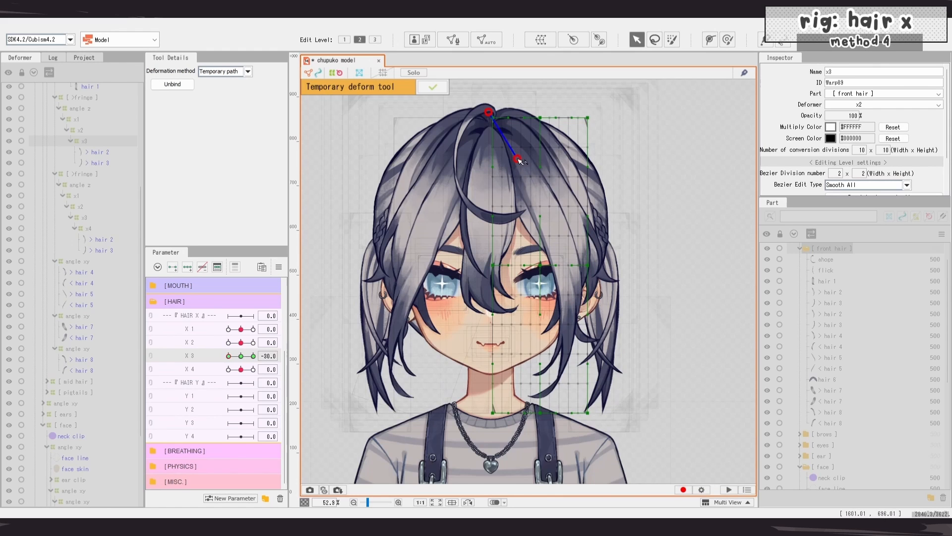
pyautogui.click(569, 279)
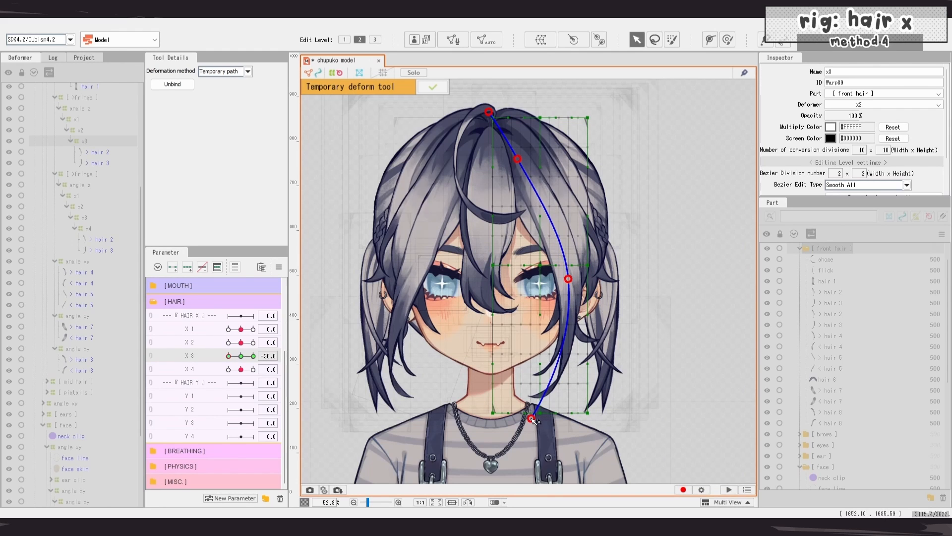
pyautogui.moveTo(531, 419); pyautogui.dragTo(494, 404)
pyautogui.moveTo(228, 356); pyautogui.dragTo(234, 361)
# - Select hair 2 and hair 3 again and start a warp deformer named x4
pyautogui.keyDown('ctrl'); pyautogui.click(100, 162); pyautogui.keyUp('ctrl')
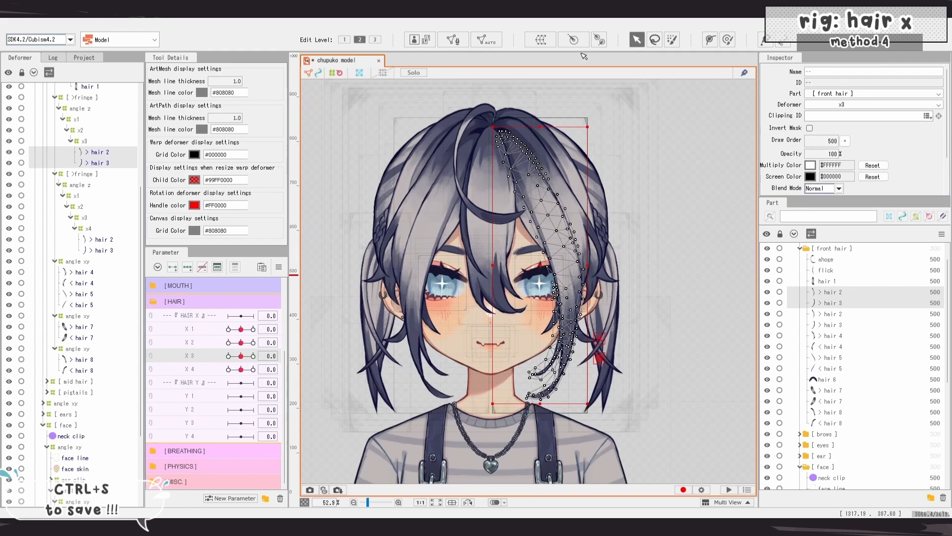
pyautogui.click(553, 42)
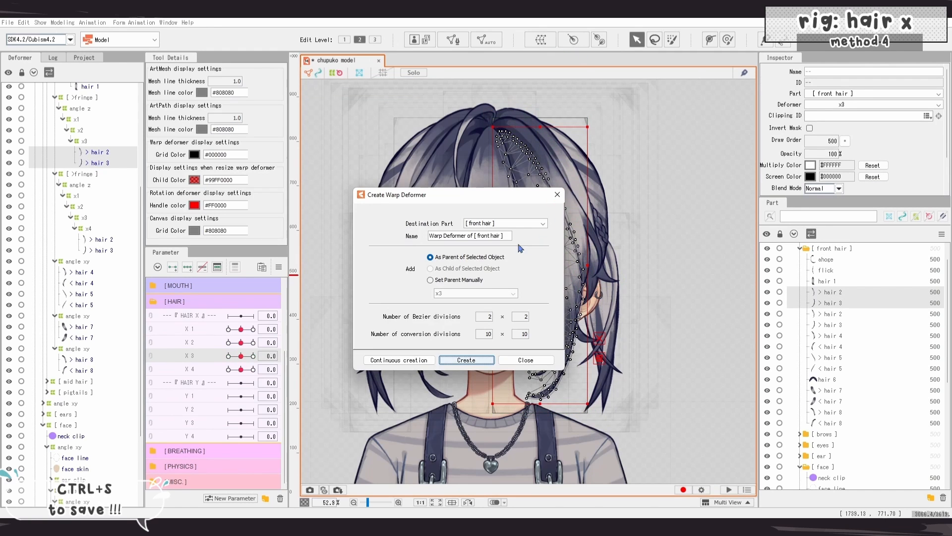
pyautogui.write('x4')
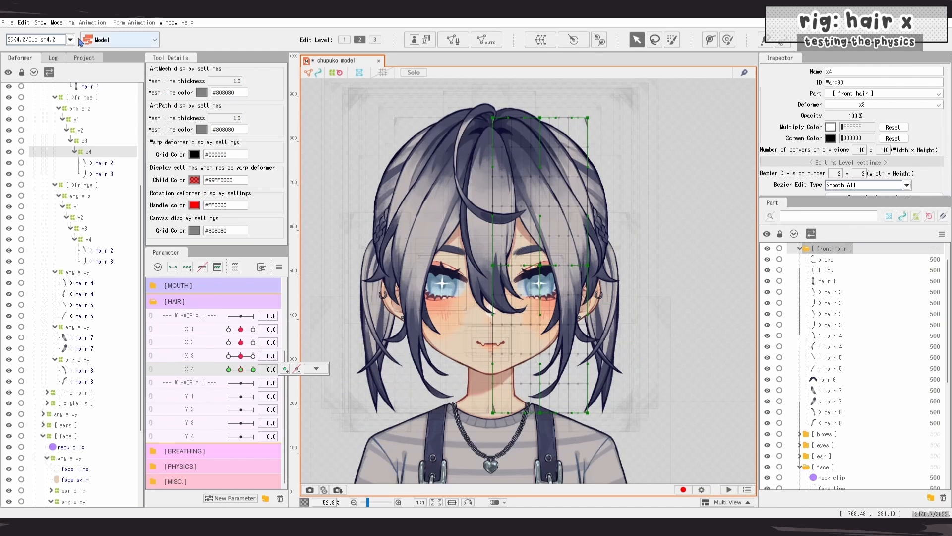
pyautogui.click(69, 24)
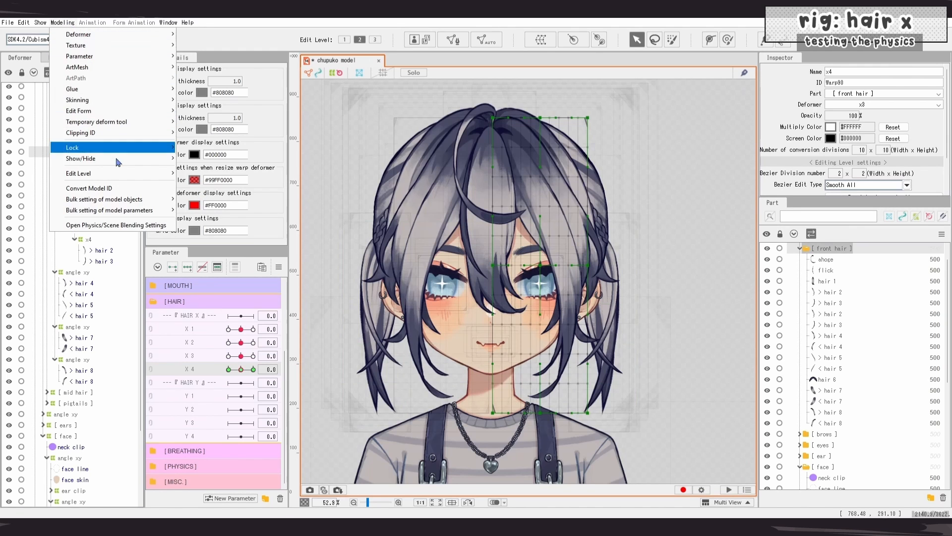
# - Set the shaking influence of hair x pendulum points 3 and 4 to 0.8
pyautogui.click(125, 225)
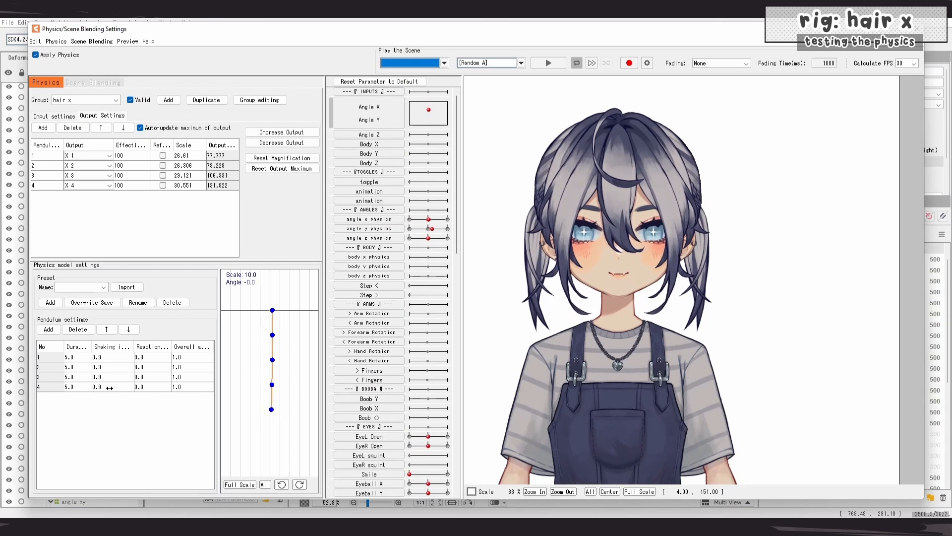
pyautogui.moveTo(110, 388); pyautogui.dragTo(104, 388)
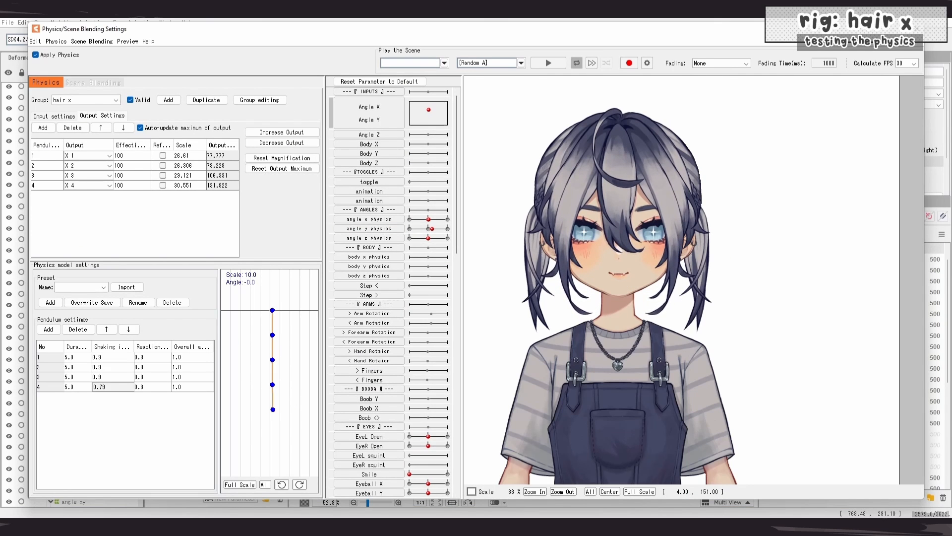
pyautogui.press('Return')
pyautogui.click(98, 378)
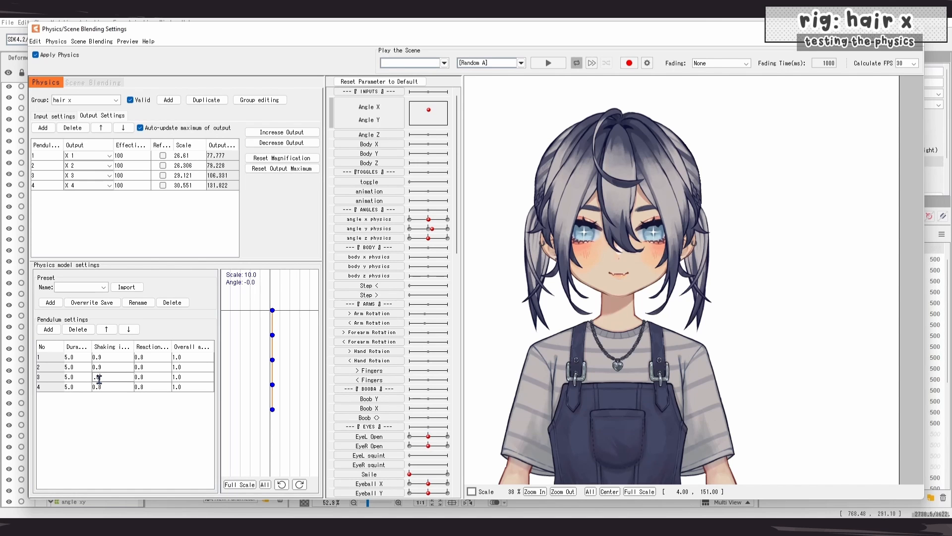
pyautogui.press('Return')
# - Turn and tilt the head in the physics preview to test the hair swing
pyautogui.moveTo(430, 117); pyautogui.dragTo(434, 118)
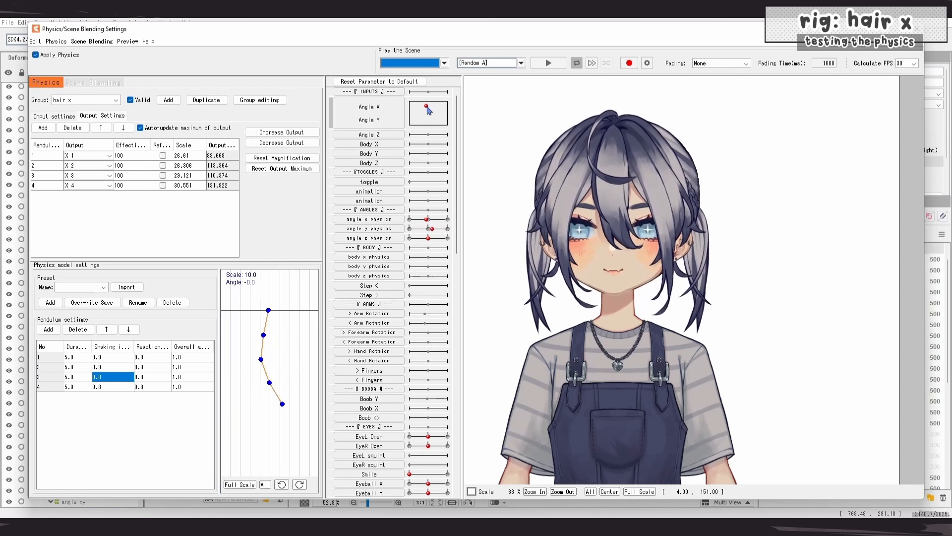
pyautogui.moveTo(429, 111)
pyautogui.mouseDown()
pyautogui.moveTo(441, 116)
pyautogui.moveTo(430, 118)
pyautogui.mouseUp()
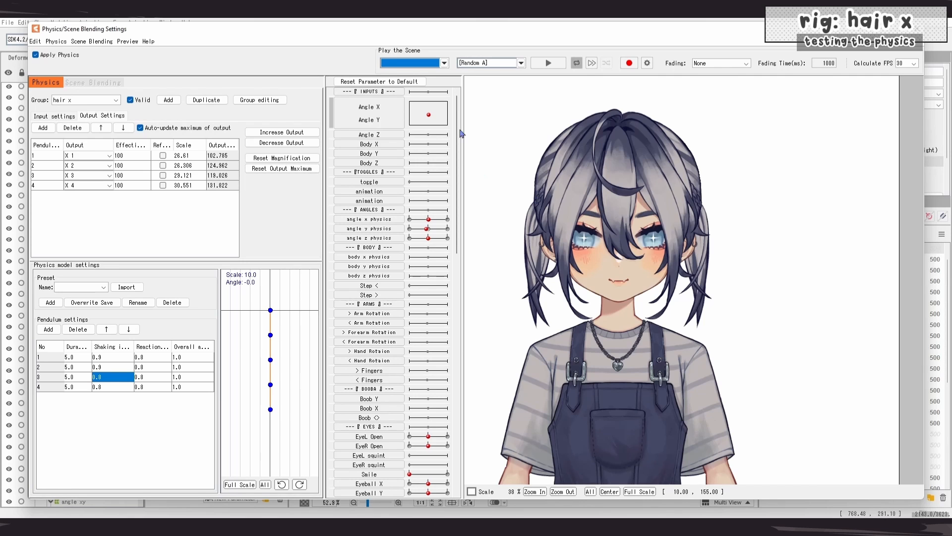
pyautogui.moveTo(430, 115); pyautogui.dragTo(423, 117)
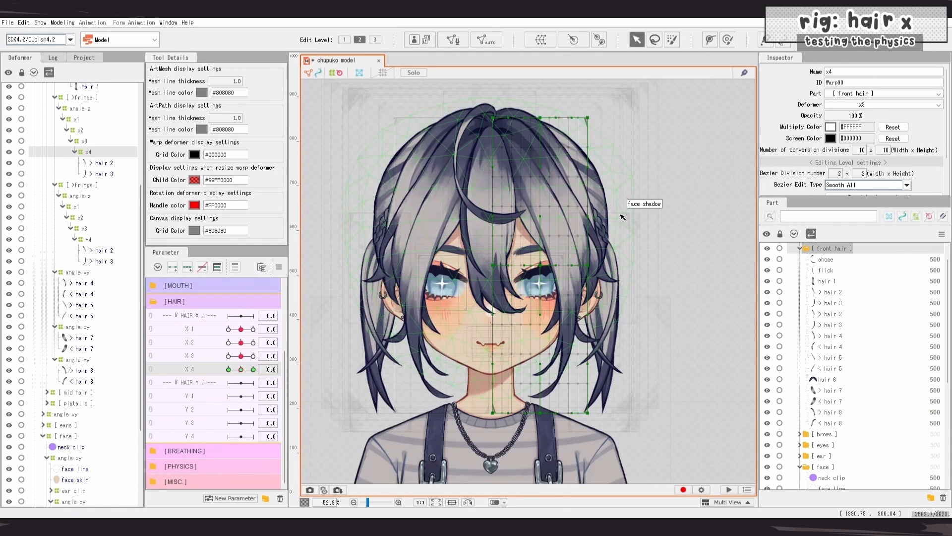
# - Deselect x4 and select the hair 1 mesh to reveal its x1–x3 warp chain
pyautogui.click(657, 191)
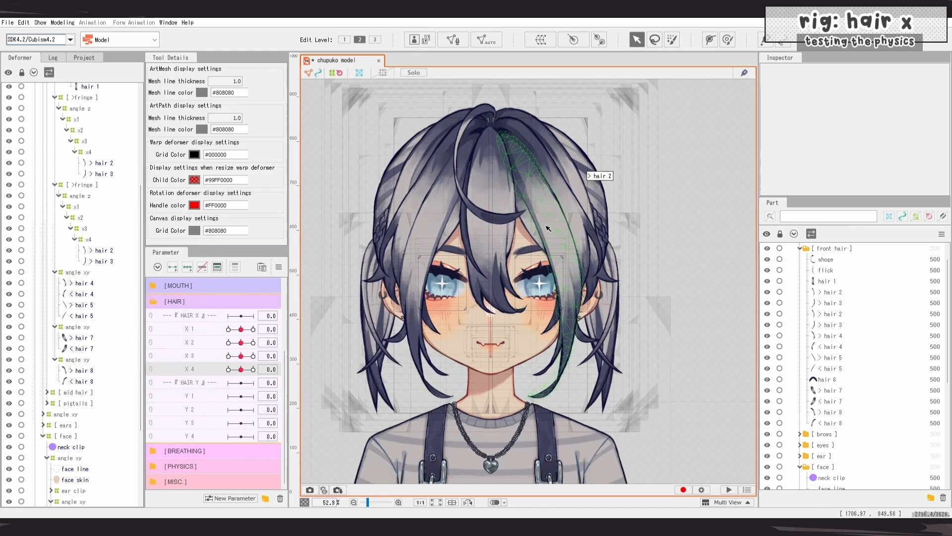
pyautogui.click(62, 23)
pyautogui.moveTo(169, 132)
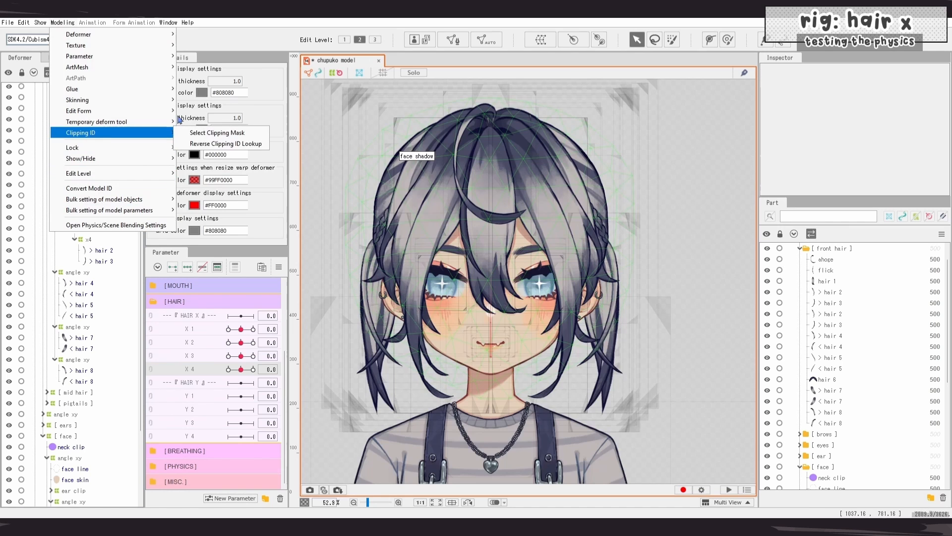
pyautogui.click(647, 157)
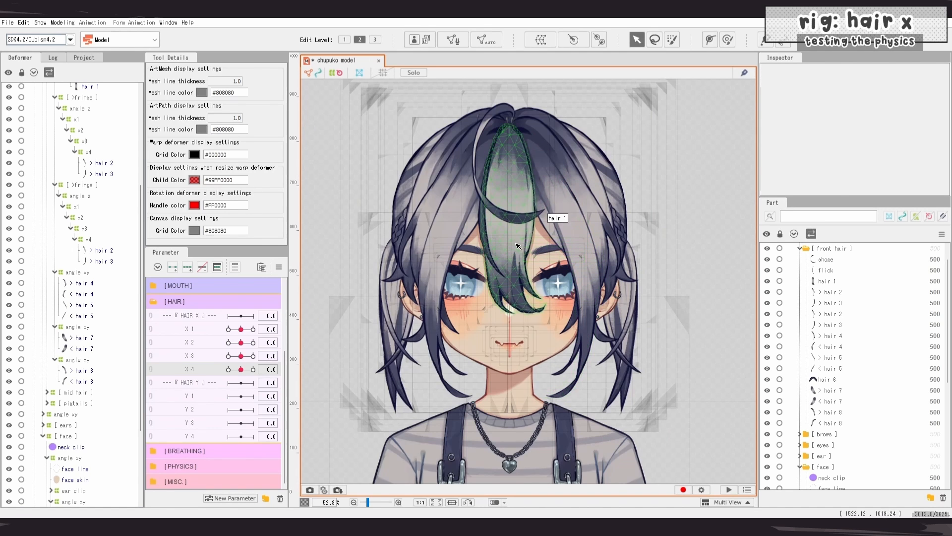
pyautogui.click(550, 211)
pyautogui.scroll(4, 89, 189)
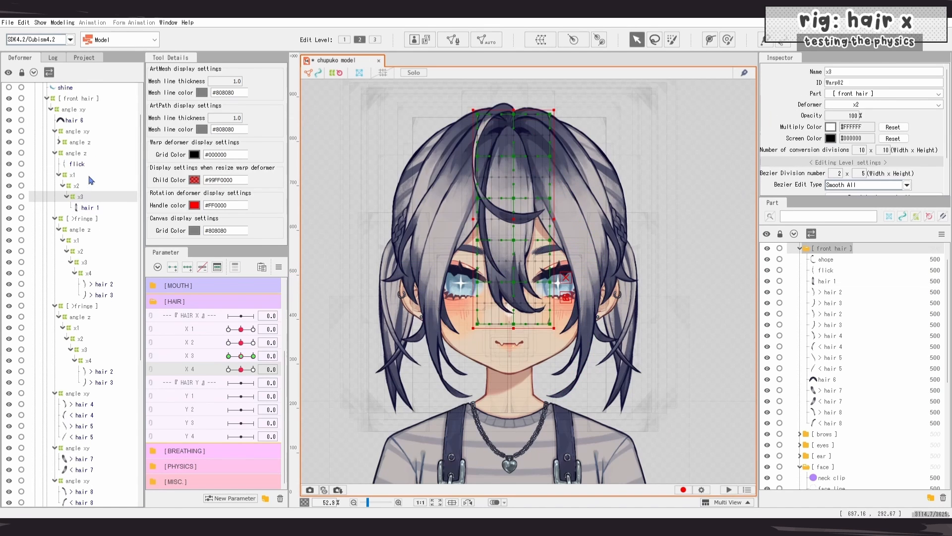
# - Delete hair 1's x1–x3 warp deformers and sweep the head left to test the hair swing
pyautogui.click(91, 180)
pyautogui.press('Delete')
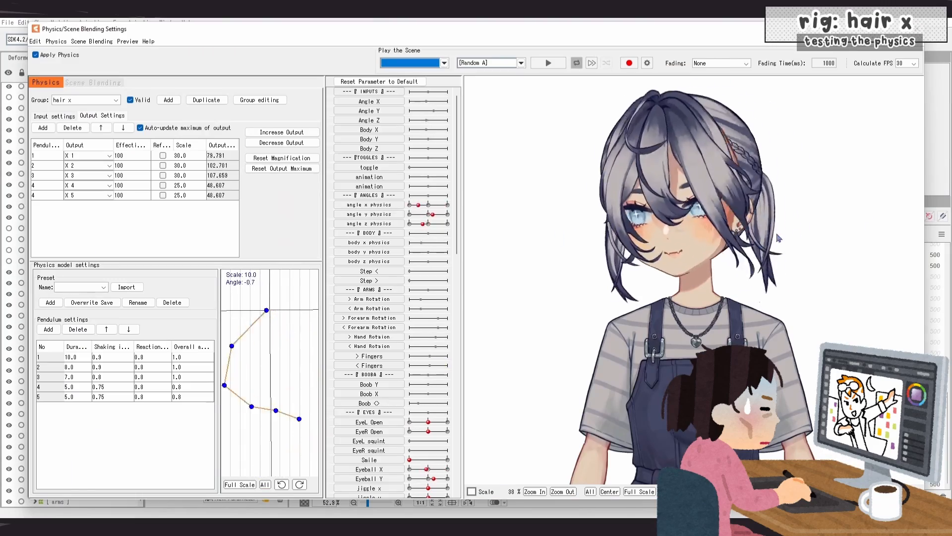
pyautogui.moveTo(778, 238); pyautogui.dragTo(709, 97)
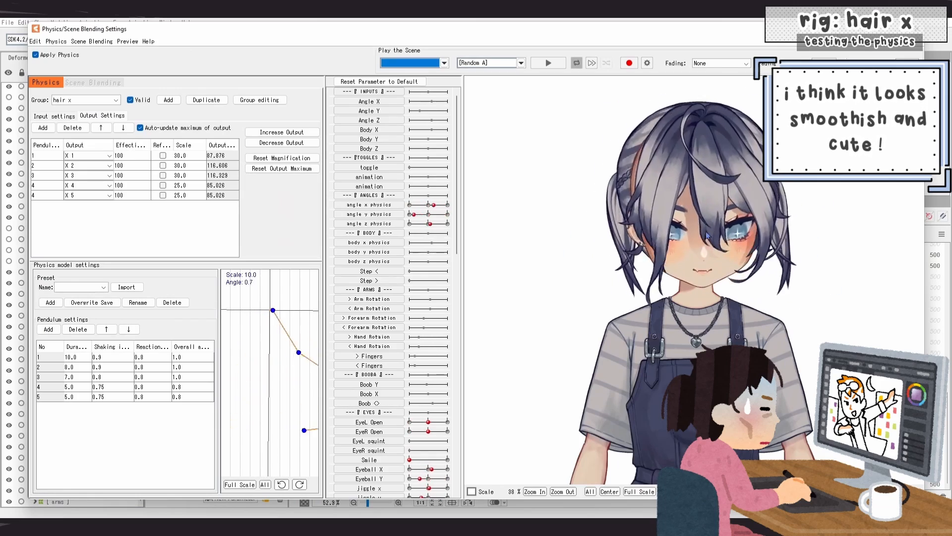
# - Zoom the physics preview and swing the head to watch the five-point hair x motion settle
pyautogui.moveTo(431, 110); pyautogui.dragTo(445, 131)
pyautogui.scroll(-5, 758, 202)
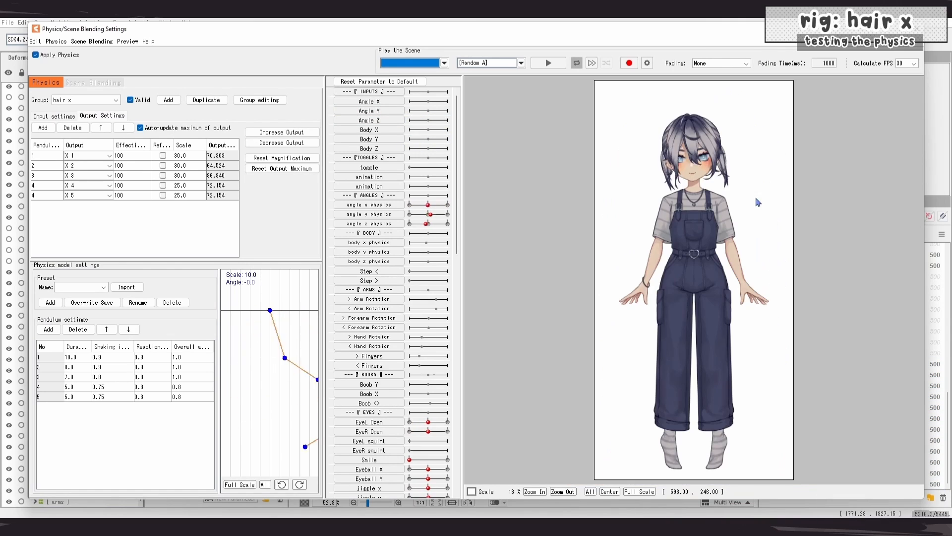
pyautogui.scroll(2, 730, 218)
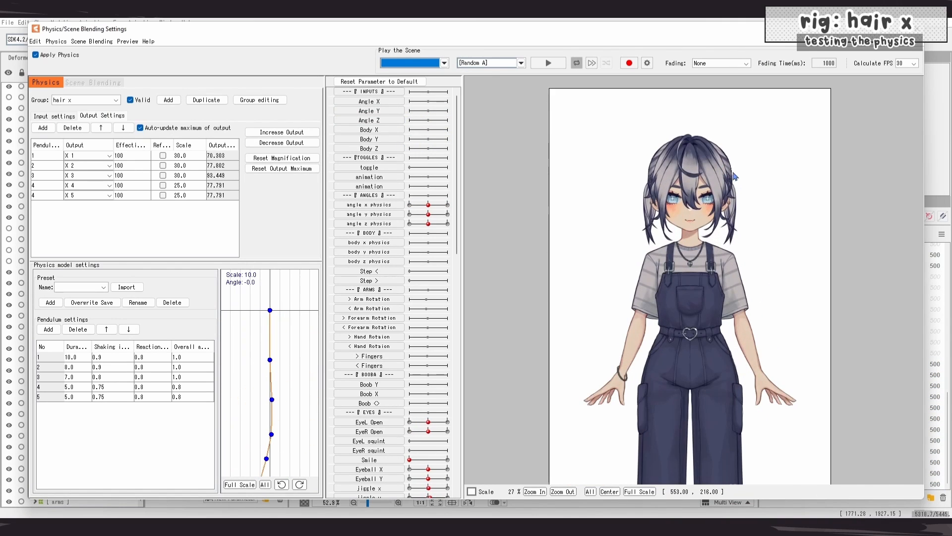
pyautogui.scroll(2, 735, 176)
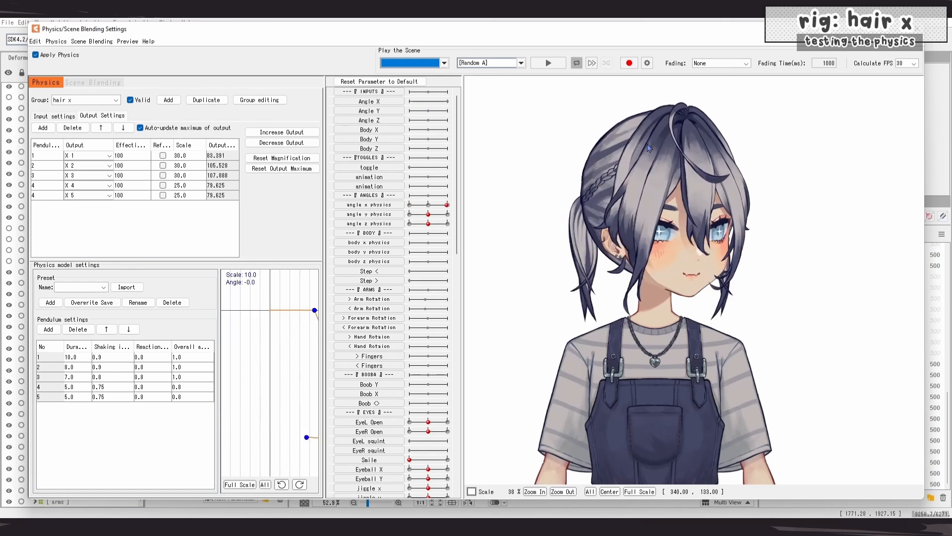
pyautogui.scroll(3, 658, 200)
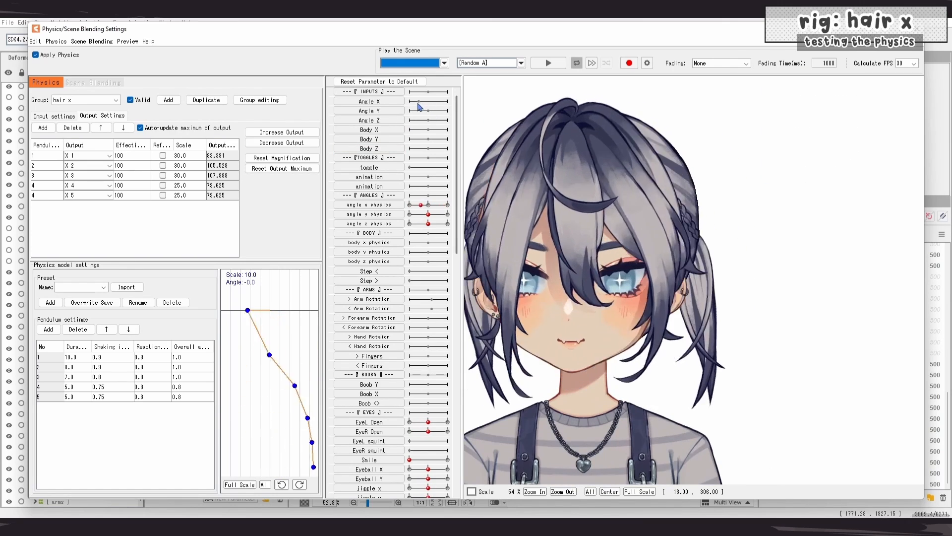
pyautogui.moveTo(434, 105)
pyautogui.mouseDown()
pyautogui.moveTo(415, 105)
pyautogui.moveTo(430, 105)
pyautogui.mouseUp()
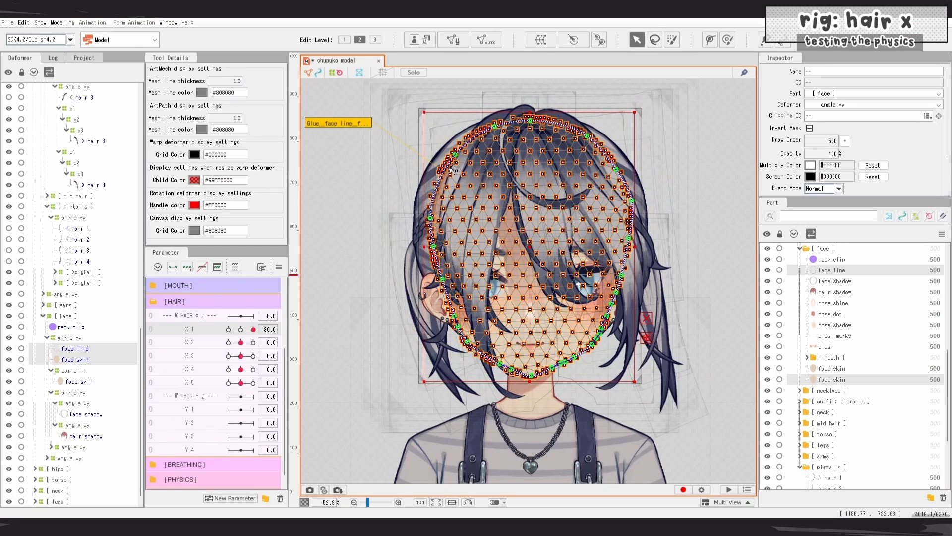
# - Shift two left-edge face outline path points to the right
pyautogui.moveTo(456, 155); pyautogui.dragTo(462, 160)
pyautogui.moveTo(430, 218); pyautogui.dragTo(444, 216)
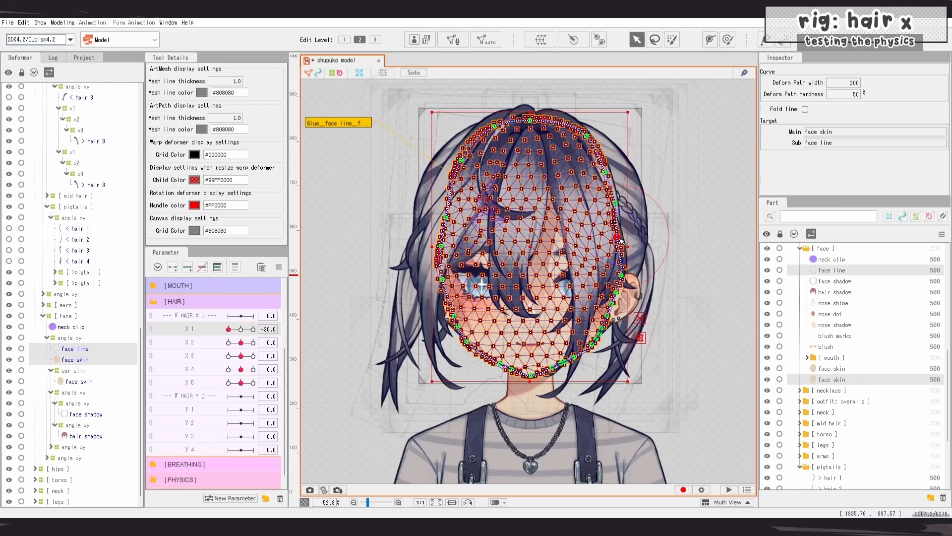
pyautogui.click(63, 23)
pyautogui.click(100, 207)
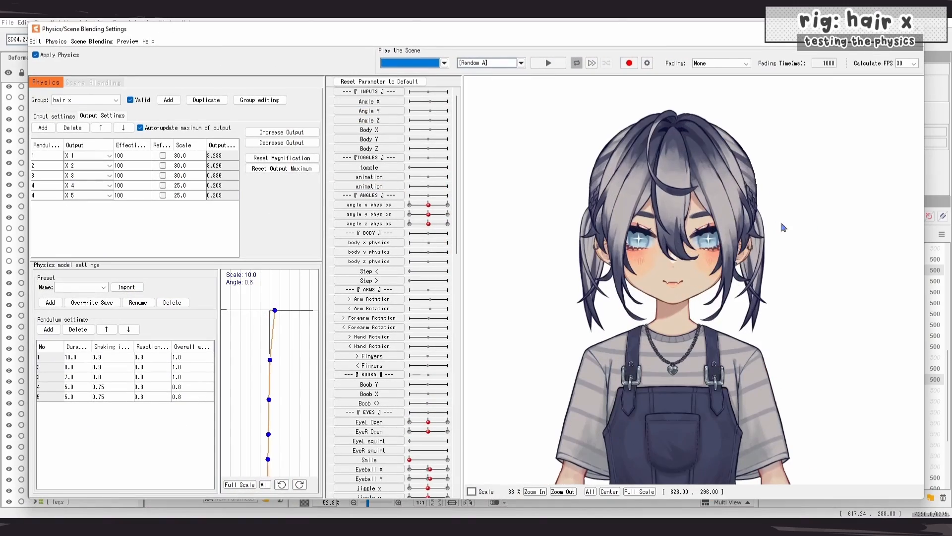
# - Rock the head side to side in the physics preview to retest the hair x swing
pyautogui.moveTo(782, 224); pyautogui.dragTo(845, 236)
pyautogui.moveTo(429, 102)
pyautogui.mouseDown()
pyautogui.moveTo(414, 104)
pyautogui.moveTo(441, 109)
pyautogui.moveTo(410, 109)
pyautogui.moveTo(440, 117)
pyautogui.moveTo(427, 119)
pyautogui.mouseUp()
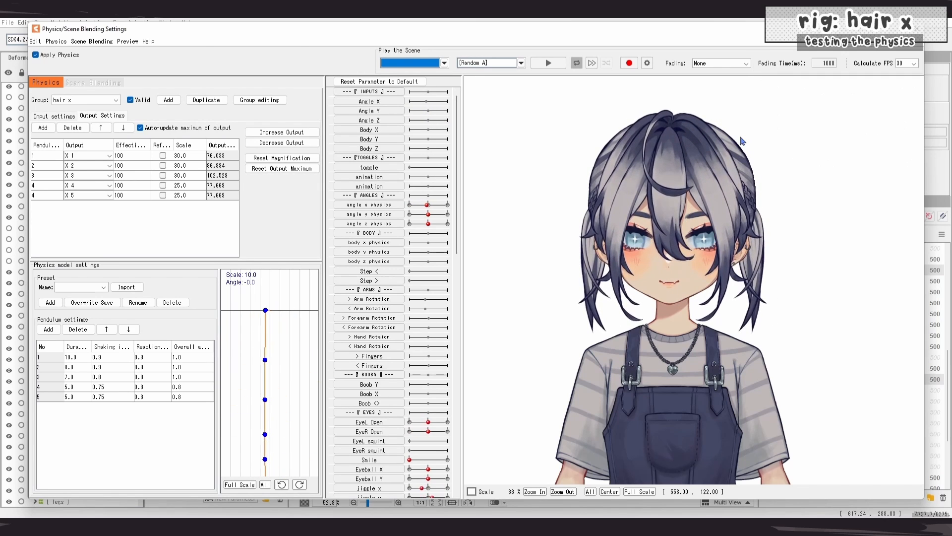
pyautogui.scroll(3, 754, 178)
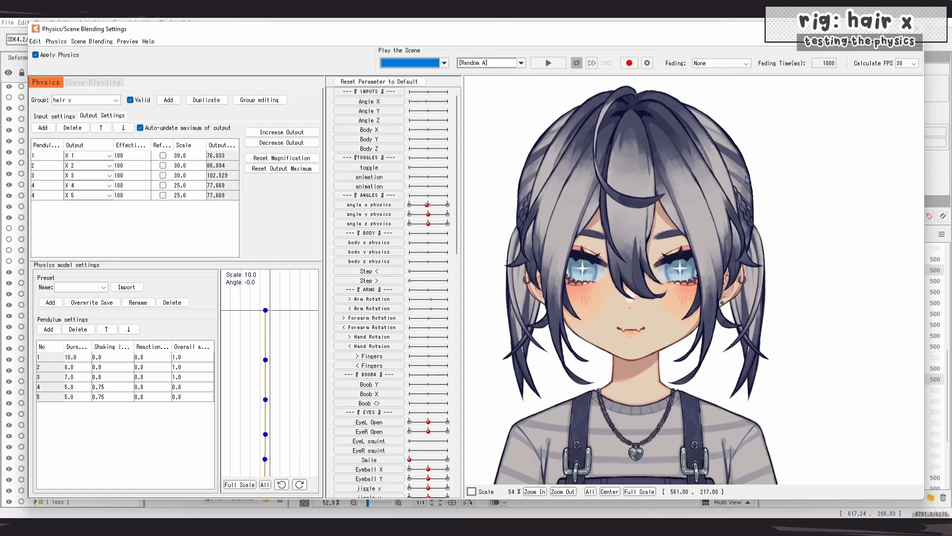
pyautogui.moveTo(425, 102)
pyautogui.mouseDown()
pyautogui.moveTo(410, 103)
pyautogui.moveTo(438, 103)
pyautogui.moveTo(414, 110)
pyautogui.moveTo(424, 108)
pyautogui.mouseUp()
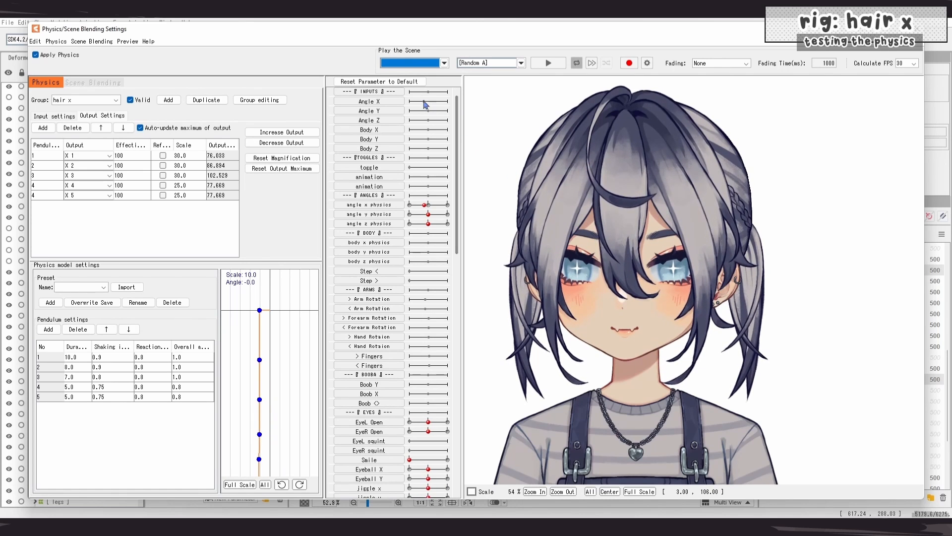
pyautogui.moveTo(424, 101)
pyautogui.mouseDown()
pyautogui.moveTo(410, 103)
pyautogui.moveTo(428, 117)
pyautogui.mouseUp()
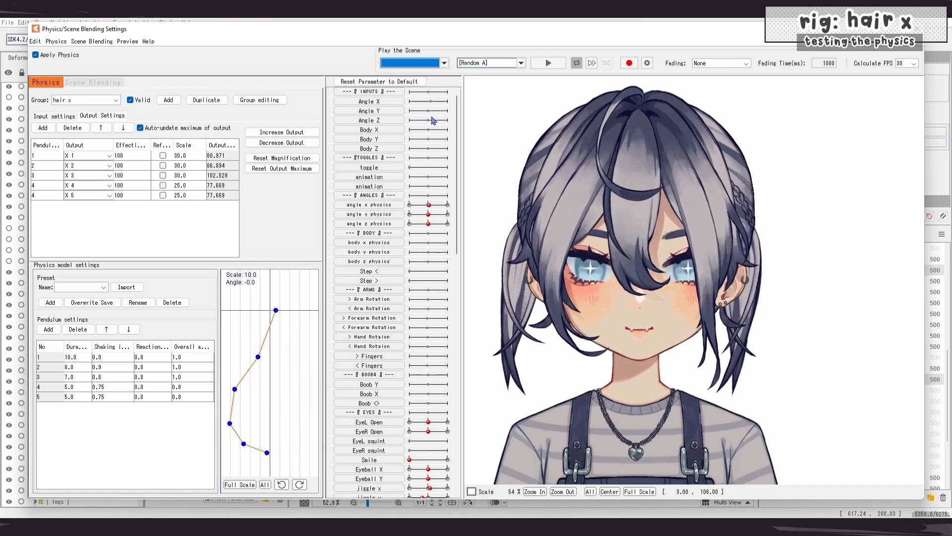
pyautogui.scroll(-3, 647, 223)
pyautogui.scroll(3, 646, 224)
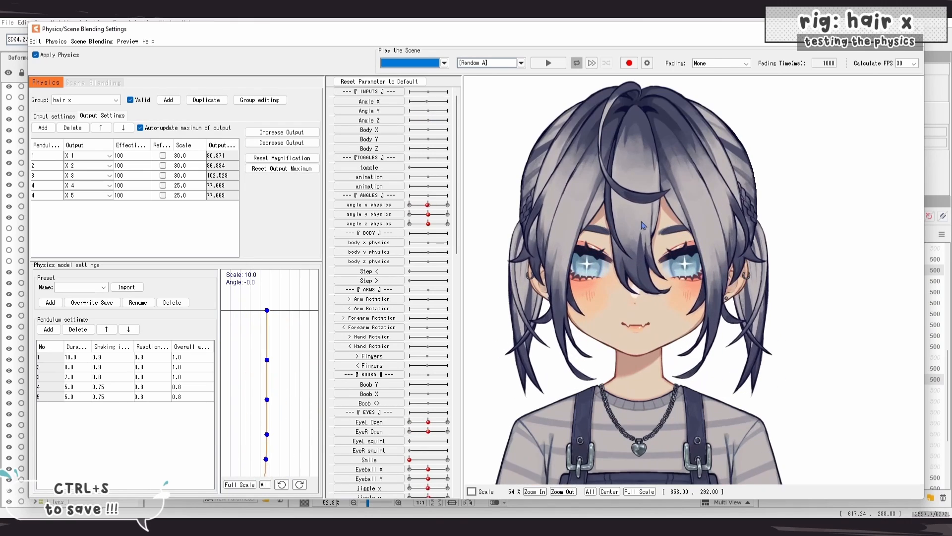
pyautogui.moveTo(428, 102); pyautogui.dragTo(437, 105)
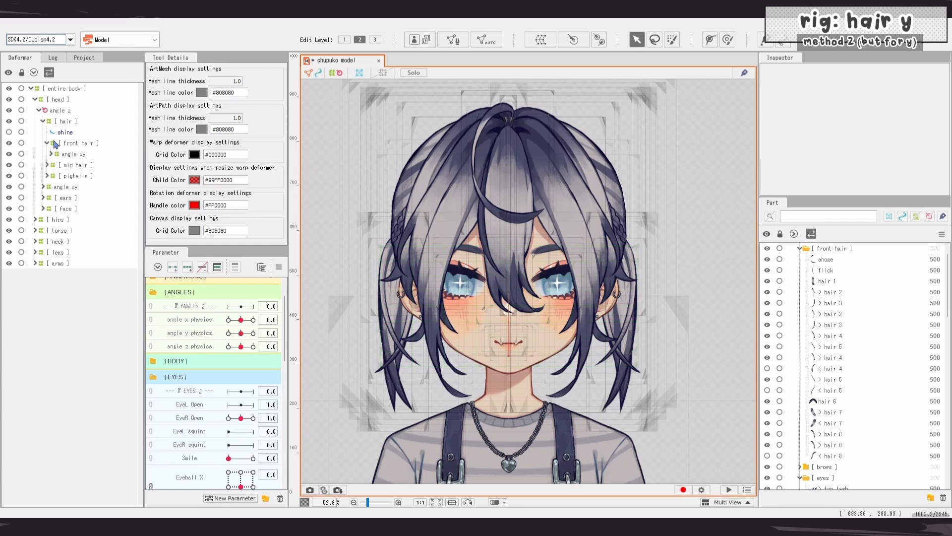
# - Expand the front hair branch, select the hair 2 mesh, and begin a warp deformer for it
pyautogui.click(47, 143)
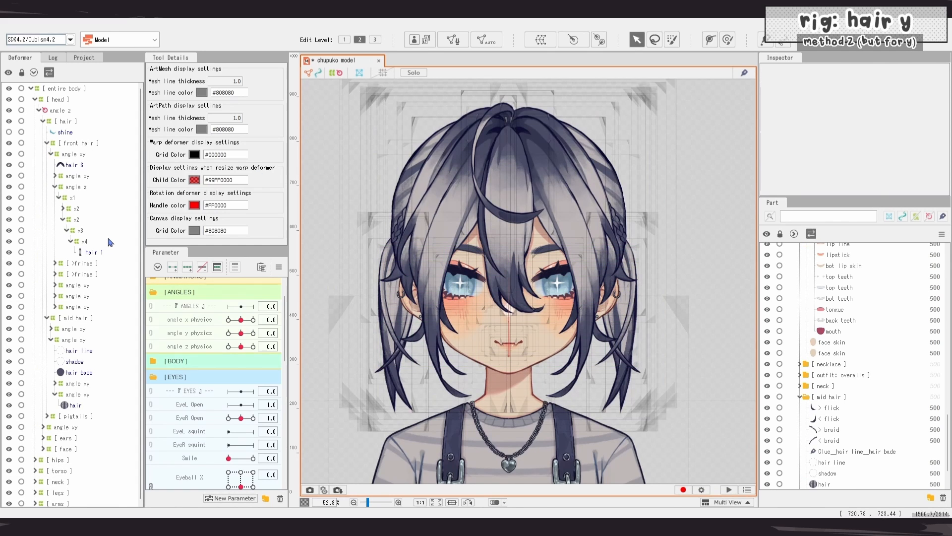
pyautogui.click(434, 292)
pyautogui.moveTo(436, 275); pyautogui.dragTo(441, 277)
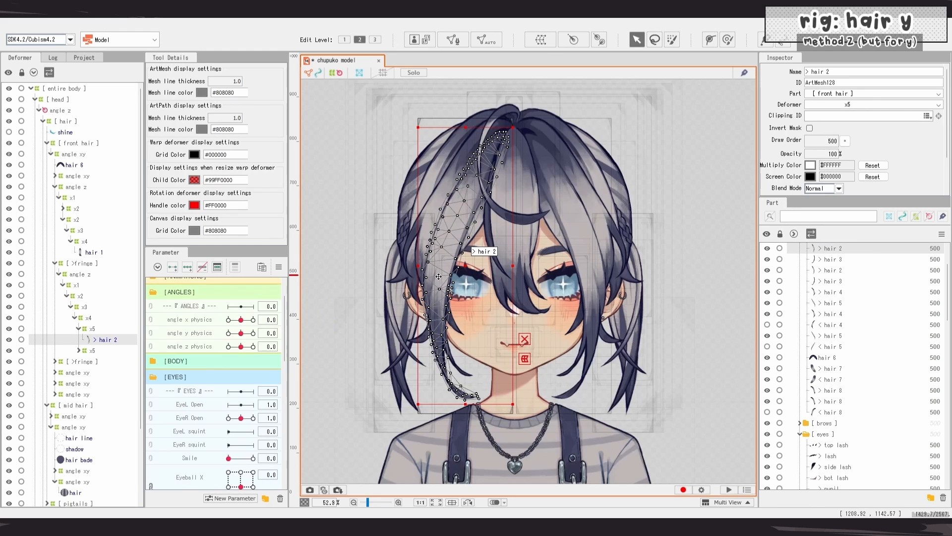
pyautogui.scroll(2, 439, 276)
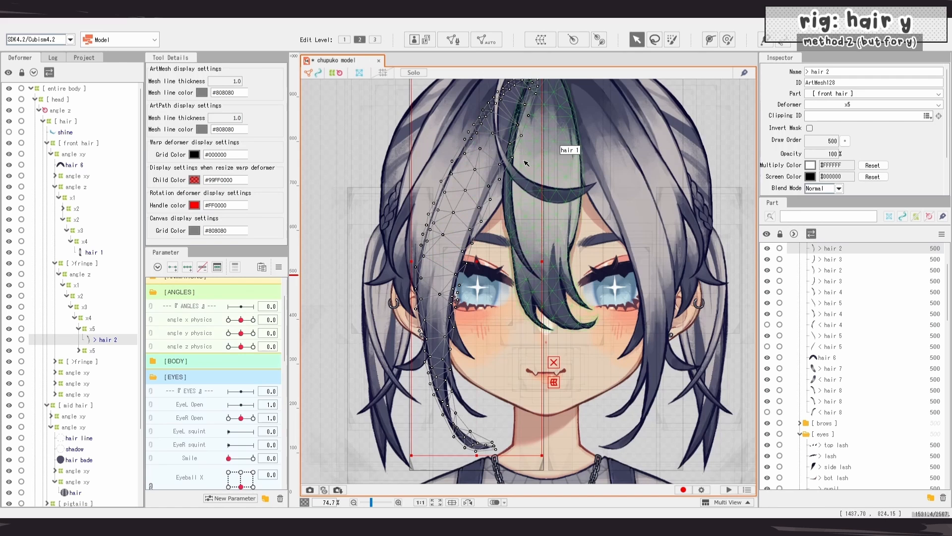
pyautogui.write('hair')
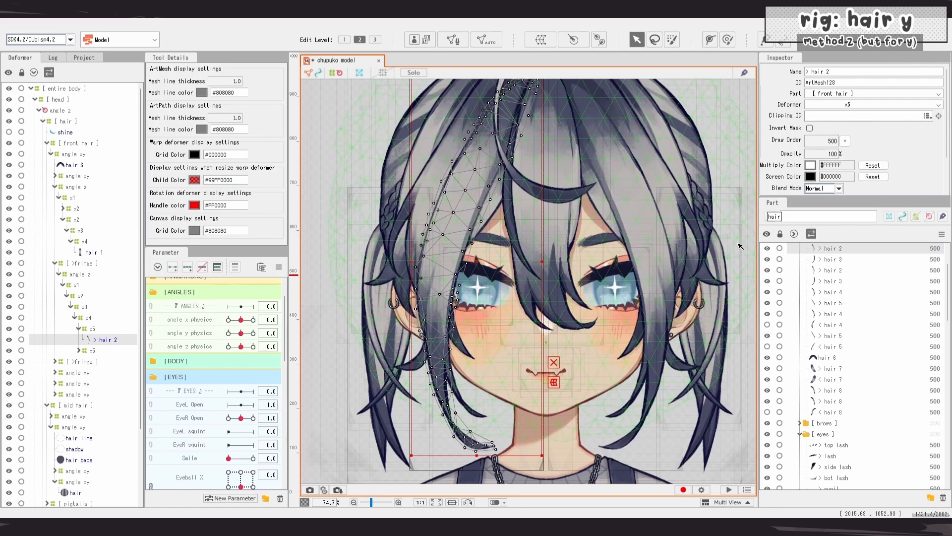
pyautogui.scroll(-2, 113, 322)
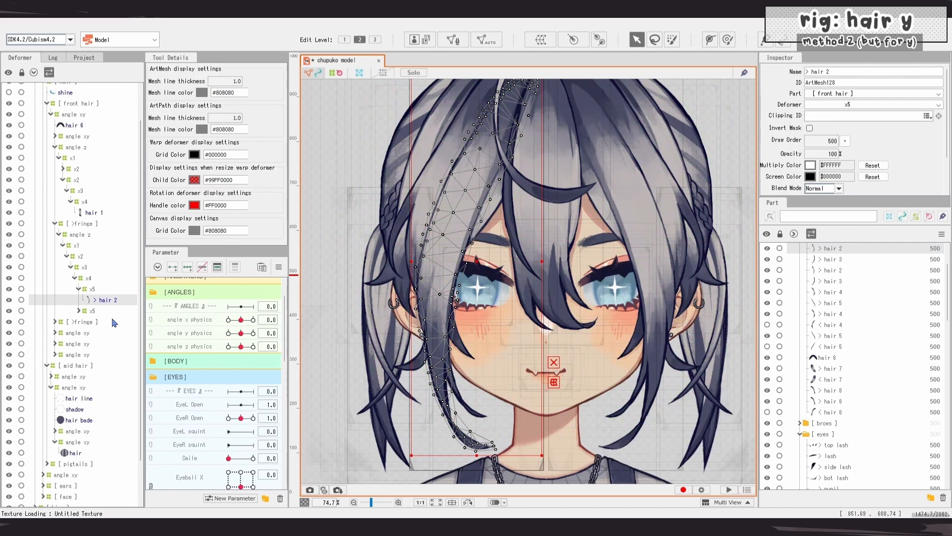
pyautogui.click(540, 40)
# - Create a warp deformer named y1 around hair 2
pyautogui.moveTo(508, 237); pyautogui.dragTo(318, 229)
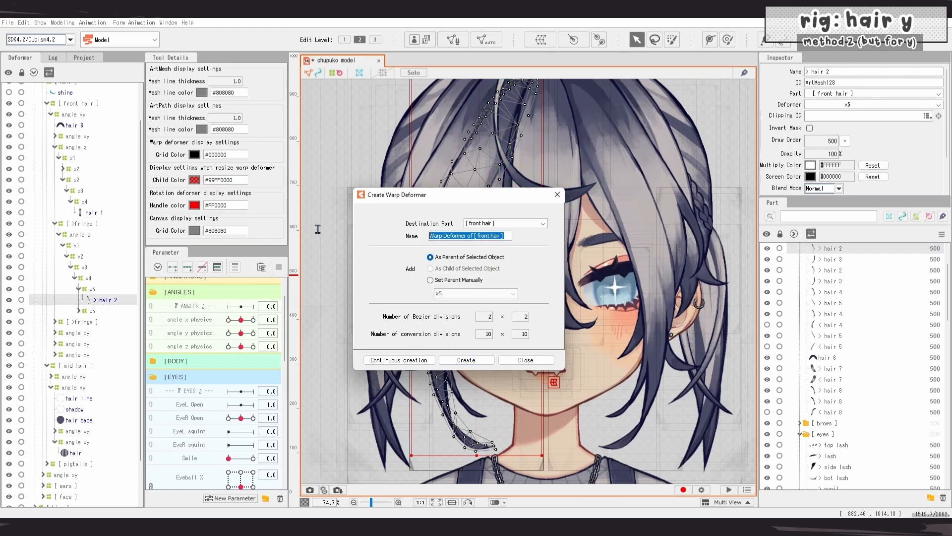
pyautogui.write('y1')
pyautogui.click(466, 359)
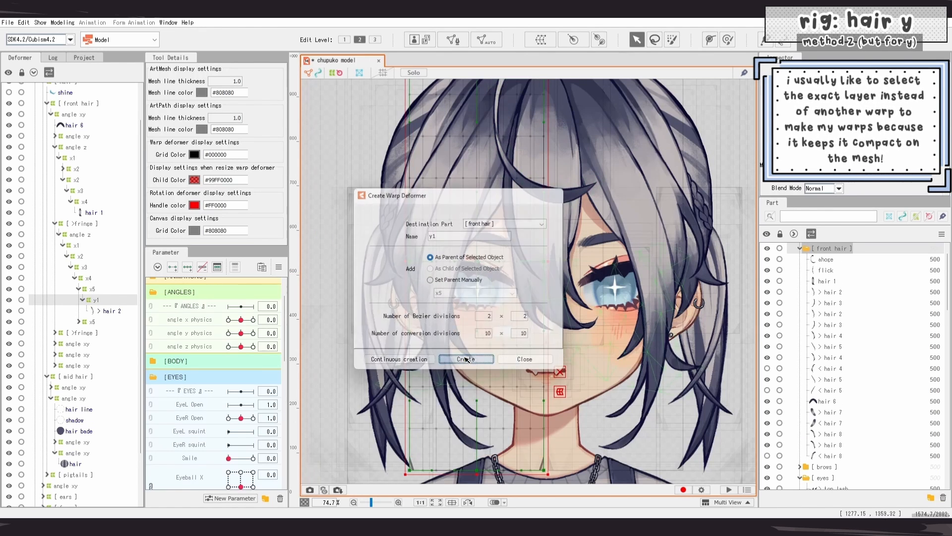
# - Add three keys to Y 1, set it to 30, and switch to the Deform Brush
pyautogui.scroll(-3, 466, 359)
pyautogui.scroll(-10, 201, 281)
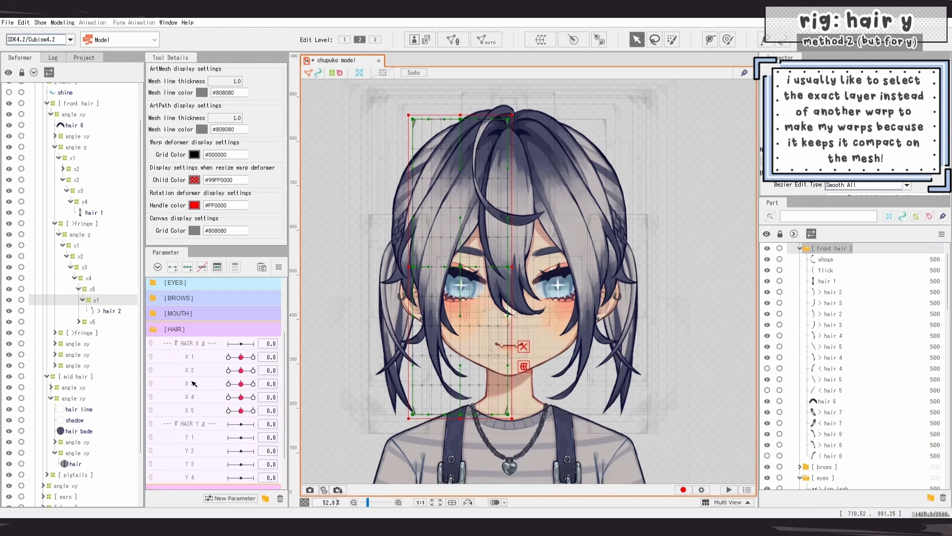
pyautogui.click(187, 267)
pyautogui.click(242, 396)
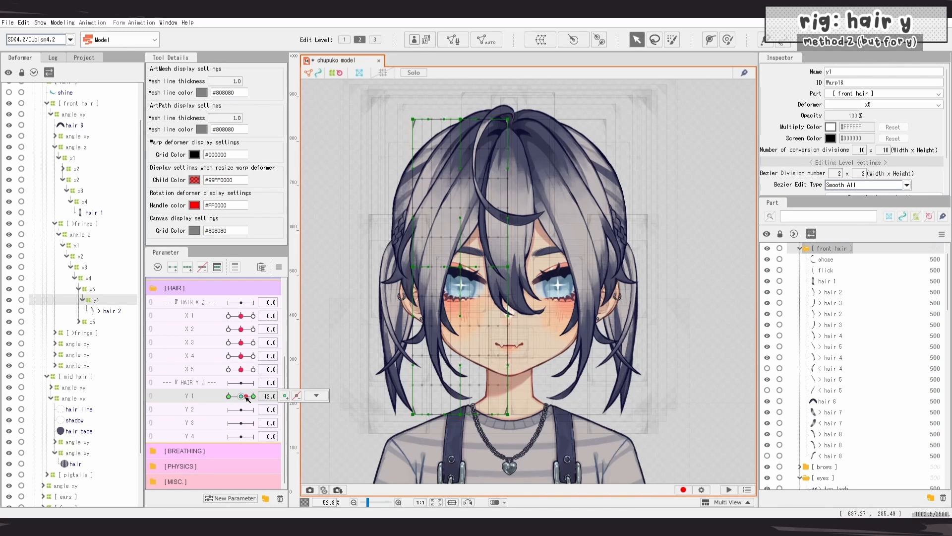
pyautogui.moveTo(243, 398); pyautogui.dragTo(254, 399)
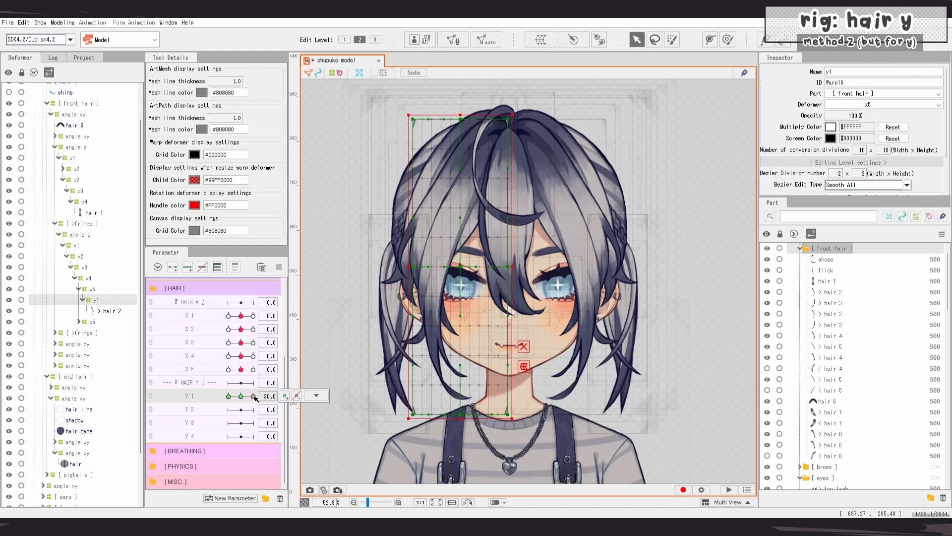
pyautogui.click(727, 39)
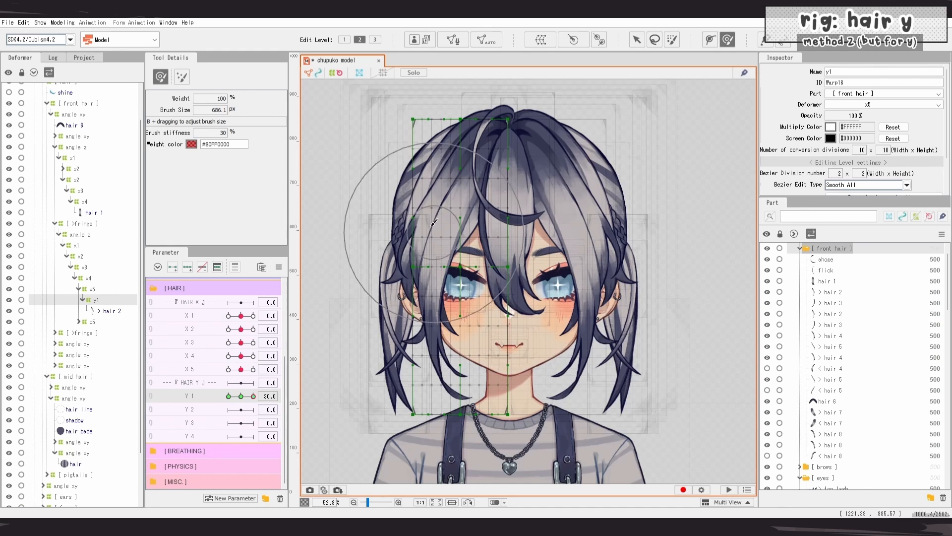
# - Shrink the deform brush to about 584 px and change y1's vertical Bezier divisions
pyautogui.moveTo(452, 248)
pyautogui.mouseDown()
pyautogui.moveTo(450, 217)
pyautogui.moveTo(479, 221)
pyautogui.moveTo(421, 198)
pyautogui.moveTo(437, 204)
pyautogui.mouseUp()
pyautogui.click(864, 174)
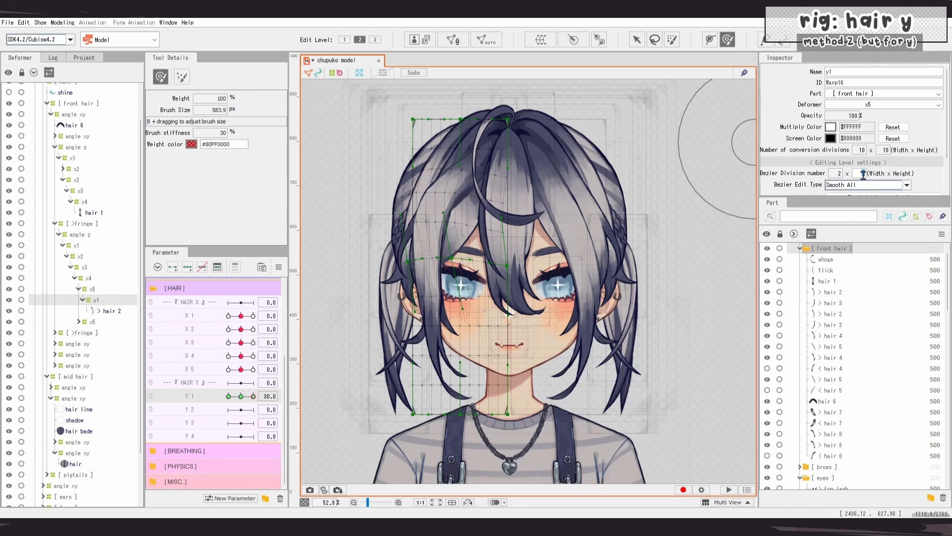
pyautogui.write('8')
pyautogui.press('Return')
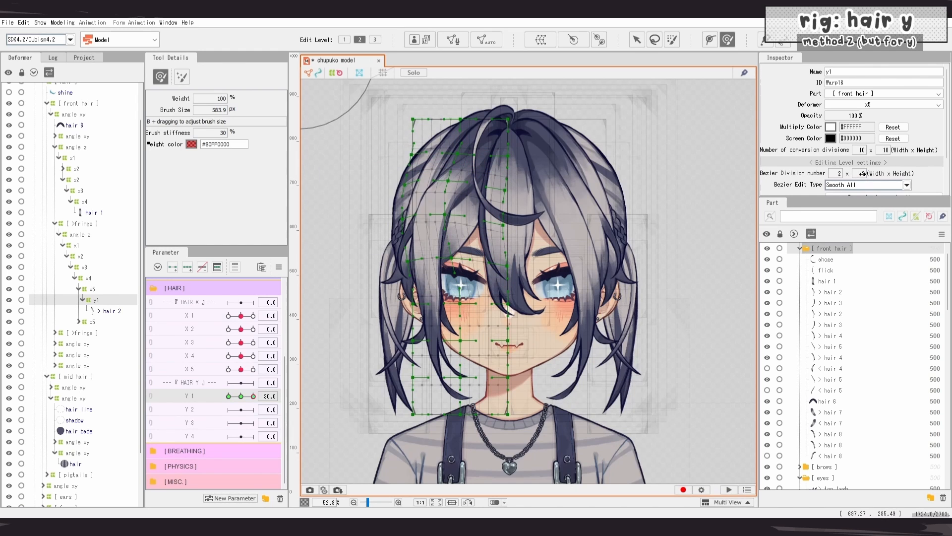
pyautogui.press('v')
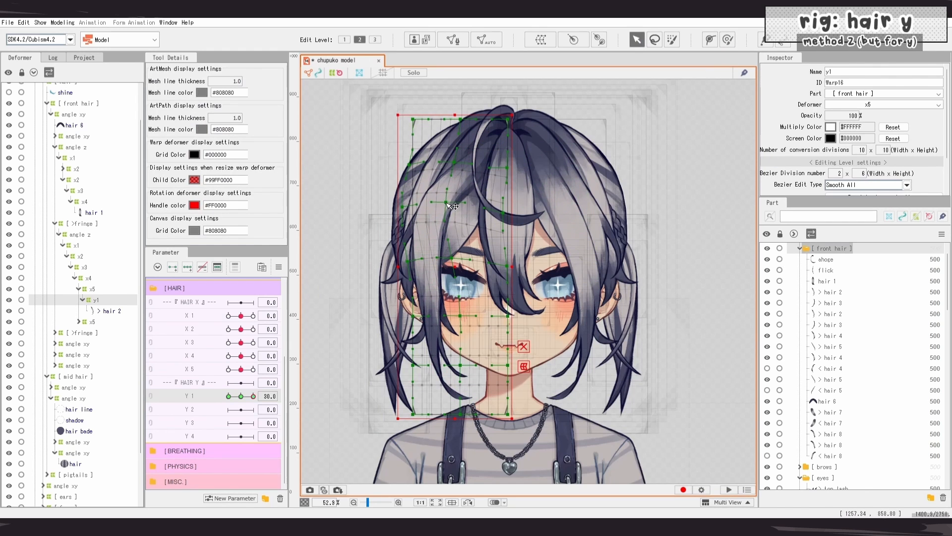
# - Brush the hair warp right and down for Y 1 at -30, then start a warp for hair 2
pyautogui.click(229, 397)
pyautogui.click(728, 40)
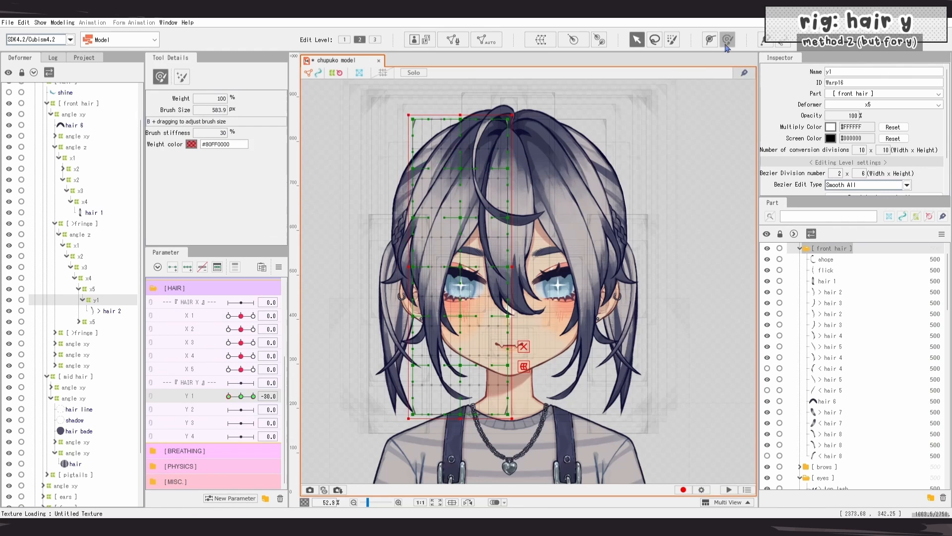
pyautogui.moveTo(450, 223); pyautogui.dragTo(465, 230)
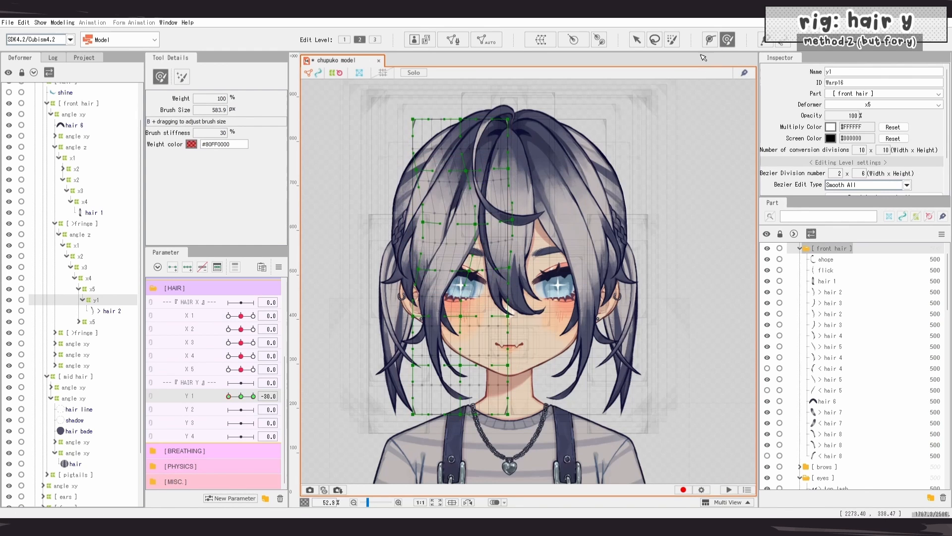
pyautogui.press('v')
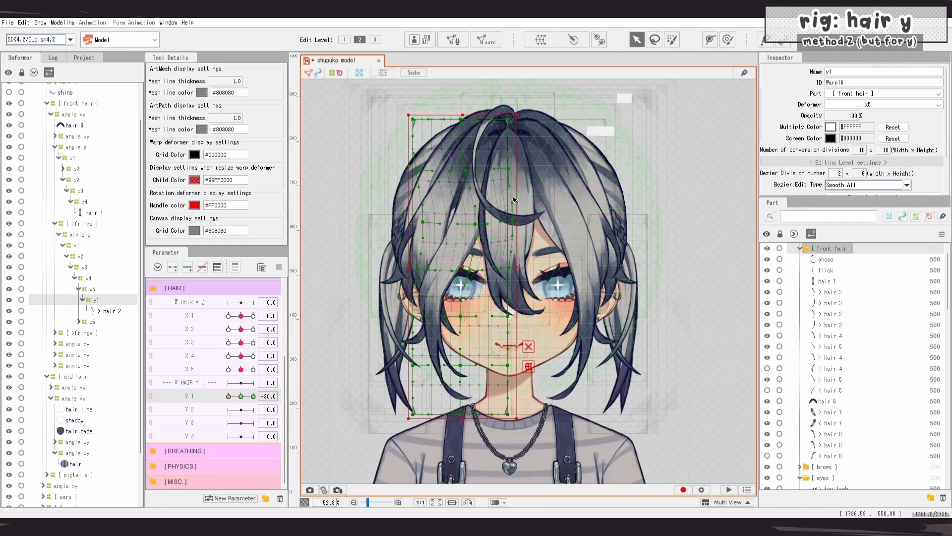
pyautogui.click(491, 229)
# - Create warp deformer y2 around hair 2, key Y 2, and push its grid left
pyautogui.tripleClick(509, 235)
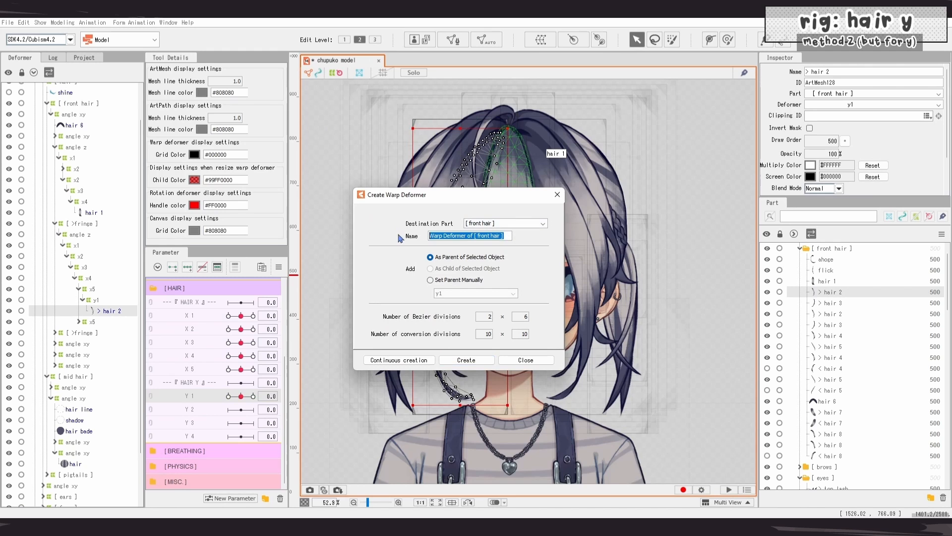
pyautogui.write('y2')
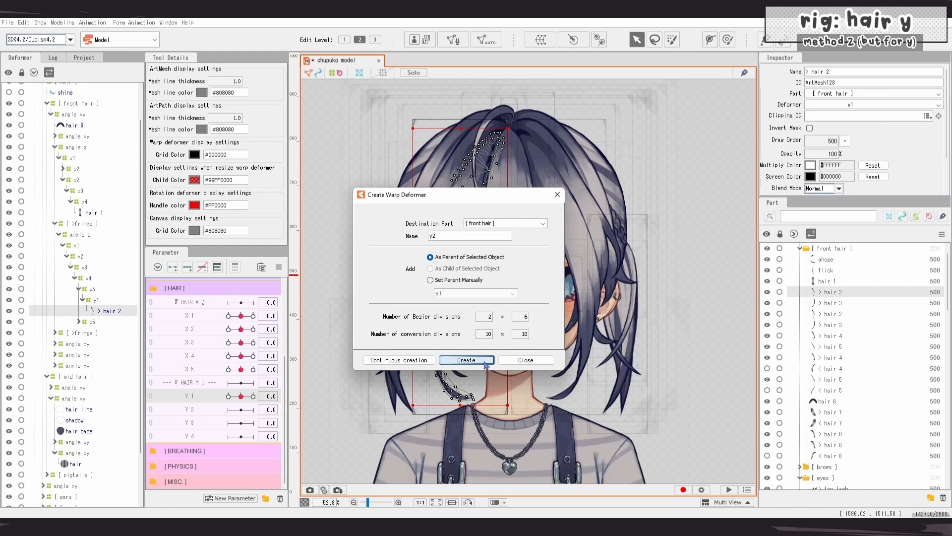
pyautogui.click(466, 360)
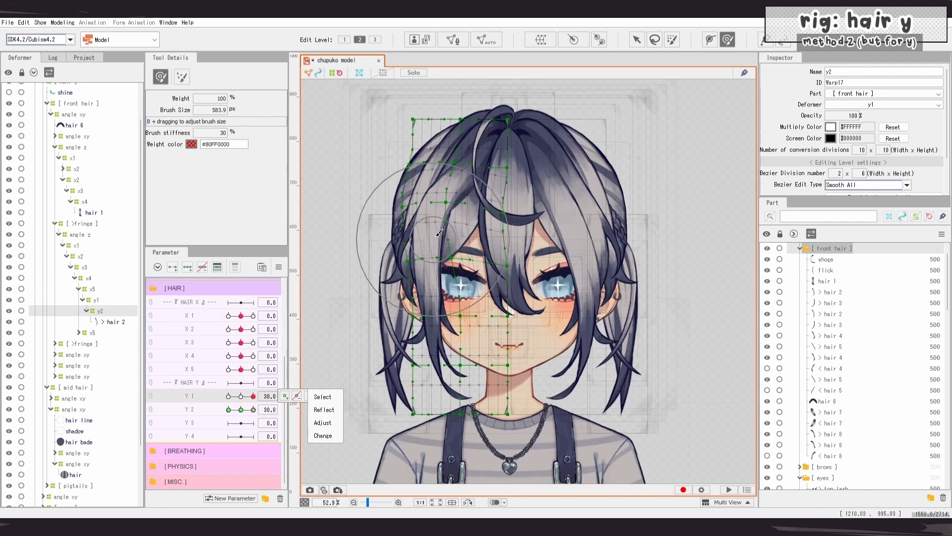
pyautogui.click(432, 259)
pyautogui.moveTo(431, 259); pyautogui.dragTo(416, 254)
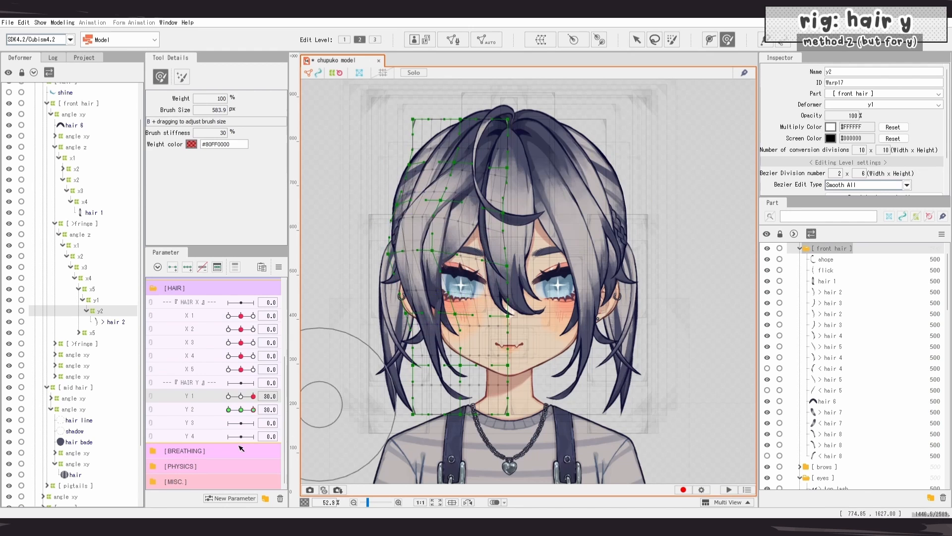
# - Reshape the y2 hair warp for the -30 pose, then reset Y 1 and Y 2 to 0
pyautogui.click(241, 396)
pyautogui.click(637, 40)
pyautogui.click(229, 396)
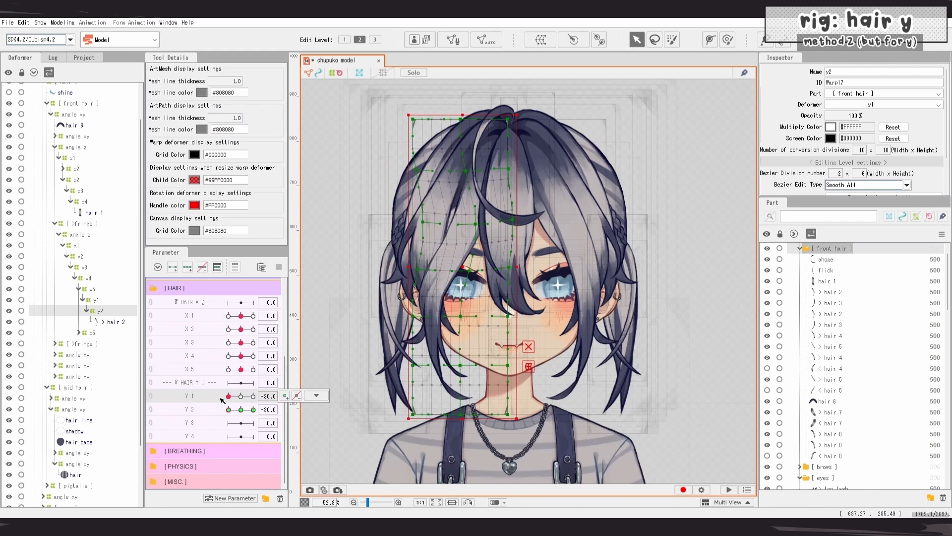
pyautogui.click(727, 40)
pyautogui.moveTo(432, 297); pyautogui.dragTo(474, 318)
pyautogui.click(637, 39)
pyautogui.click(241, 396)
pyautogui.click(241, 410)
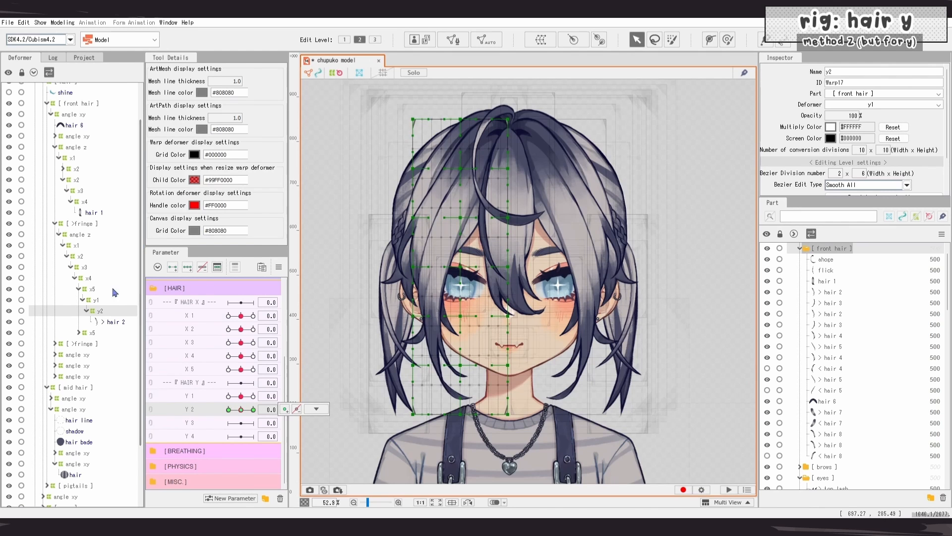
# - Create warp deformer y3 under y2 for hair 2 and add three keys to Y 3
pyautogui.click(100, 324)
pyautogui.click(541, 40)
pyautogui.tripleClick(476, 235)
pyautogui.write('y3')
pyautogui.click(466, 359)
pyautogui.click(191, 424)
pyautogui.click(187, 267)
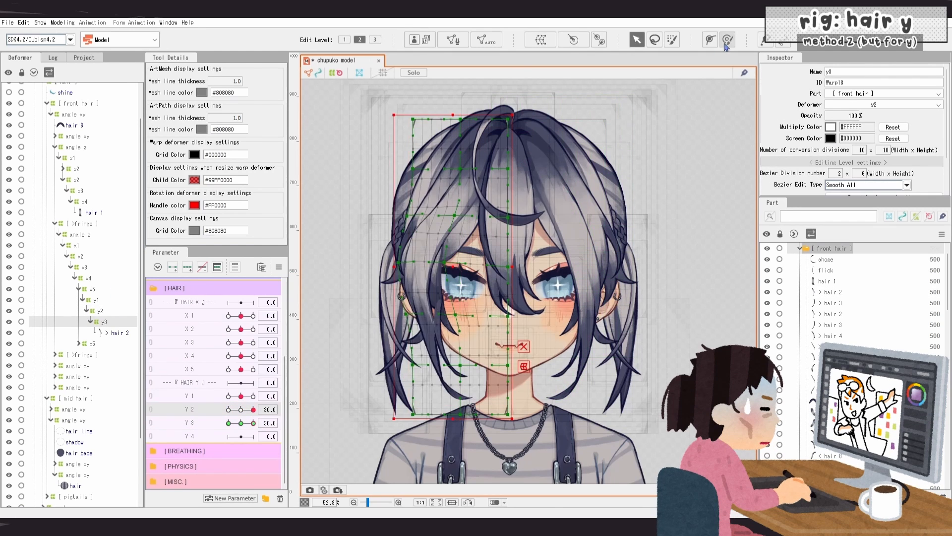
# - Reshape the y3 warp for Y 3 at -30, then reset Y 2 and Y 3 to 0
pyautogui.click(728, 39)
pyautogui.click(241, 410)
pyautogui.click(241, 423)
pyautogui.click(228, 423)
pyautogui.click(228, 410)
pyautogui.click(727, 40)
pyautogui.click(638, 40)
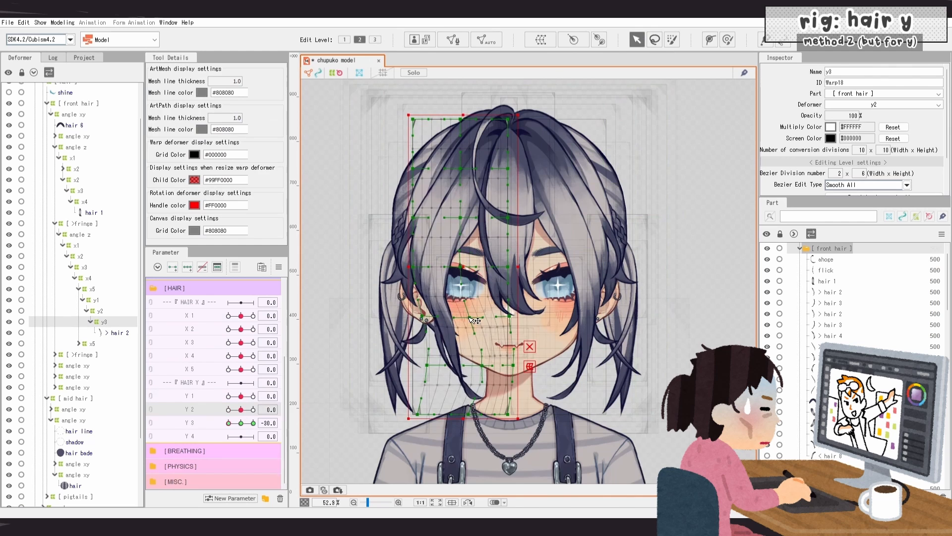
pyautogui.click(119, 332)
# - Create warp deformer y4 under y3, key Y 4, and set Y 4 and Y 3 to 30
pyautogui.click(541, 40)
pyautogui.write('y4')
pyautogui.click(467, 359)
pyautogui.click(191, 436)
pyautogui.click(188, 267)
pyautogui.click(253, 437)
pyautogui.click(253, 423)
# - Start a Temporary deform path with a point at the top of the hair
pyautogui.click(727, 40)
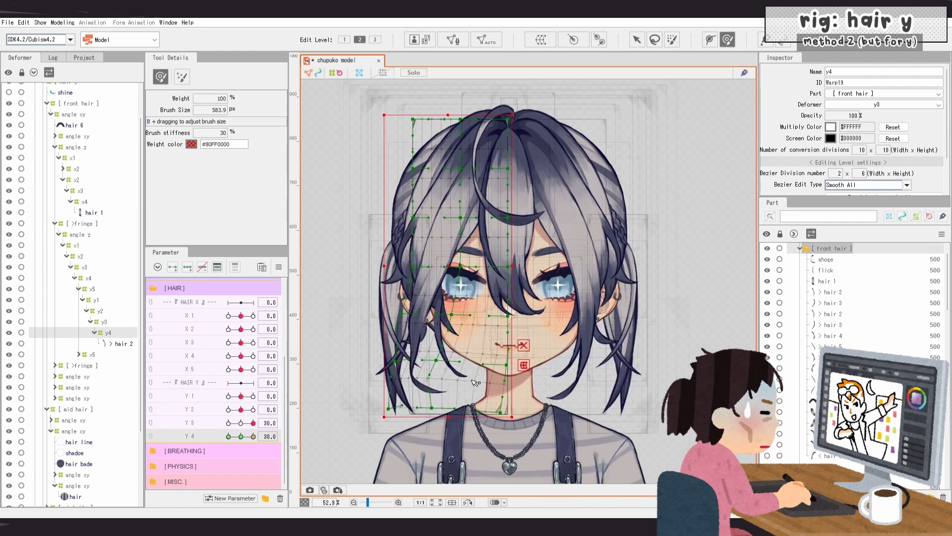
pyautogui.click(637, 40)
pyautogui.click(710, 39)
pyautogui.click(513, 112)
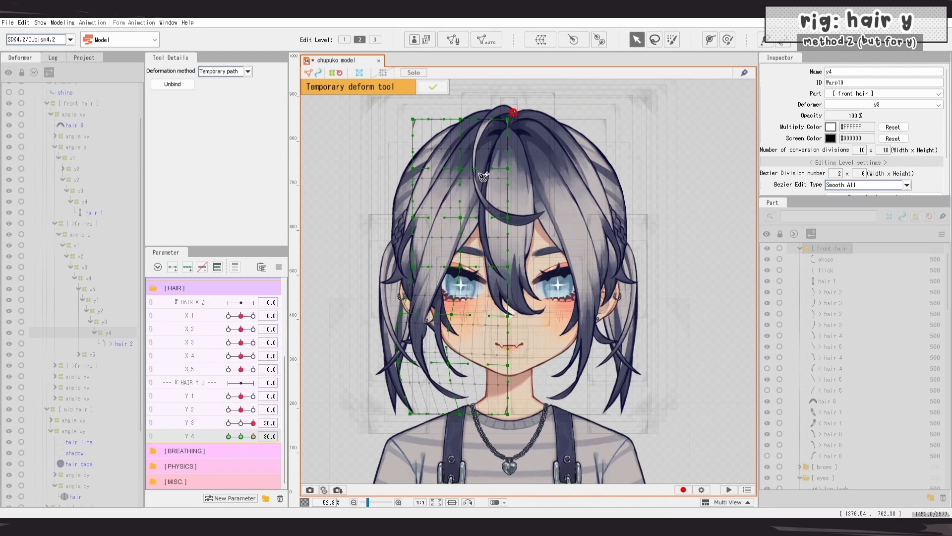
# - Lay a path from hair top to neck and bend y4's hair down-left for Y 4 at 30
pyautogui.click(423, 314)
pyautogui.hotkey('ctrl', 'z')
pyautogui.click(439, 253)
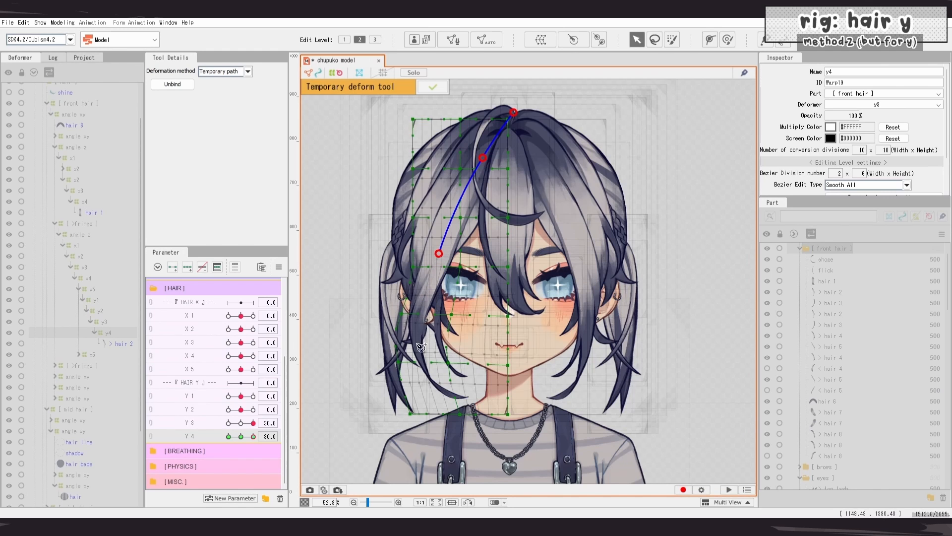
pyautogui.click(417, 350)
pyautogui.click(476, 421)
pyautogui.moveTo(476, 422); pyautogui.dragTo(432, 437)
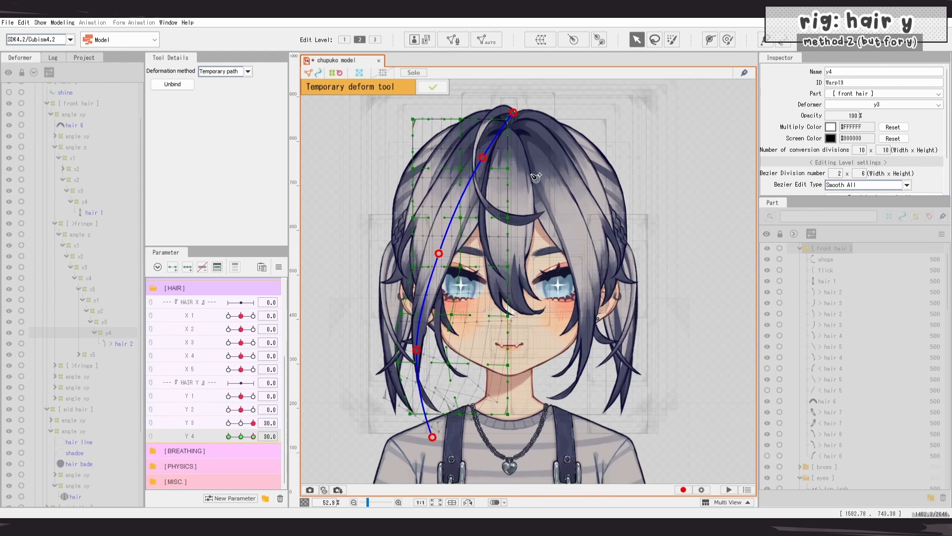
# - Bend y4's hair the other way along the path for Y 4 at -30 and apply it
pyautogui.click(241, 435)
pyautogui.click(241, 422)
pyautogui.click(253, 436)
pyautogui.moveTo(455, 423); pyautogui.dragTo(486, 396)
pyautogui.click(253, 423)
pyautogui.click(240, 436)
pyautogui.click(241, 423)
pyautogui.click(228, 436)
pyautogui.click(240, 436)
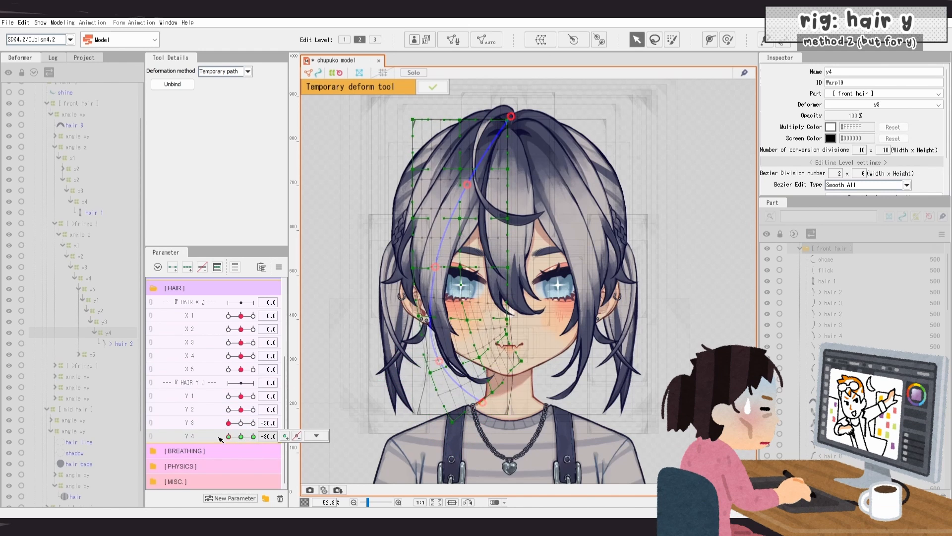
pyautogui.click(433, 87)
pyautogui.click(79, 354)
# - Create warp y2 for hair 3, key Y 2, and brush-reshape its grid
pyautogui.click(106, 365)
pyautogui.click(541, 40)
pyautogui.write('y2')
pyautogui.press('Return')
pyautogui.click(253, 409)
pyautogui.click(728, 40)
pyautogui.moveTo(449, 298); pyautogui.dragTo(457, 342)
# - Create warp y3 under y2 for hair 3 and place path points for Y 3 at 30
pyautogui.click(111, 376)
pyautogui.click(540, 40)
pyautogui.write('y3')
pyautogui.press('Return')
pyautogui.click(253, 422)
pyautogui.click(430, 282)
pyautogui.click(426, 336)
# - Bend hair 3's y3 warp along a new path for Y 3 at -30, then reset and apply
pyautogui.click(471, 394)
pyautogui.click(229, 422)
pyautogui.click(418, 288)
pyautogui.click(431, 347)
pyautogui.click(471, 397)
pyautogui.click(240, 422)
pyautogui.click(432, 87)
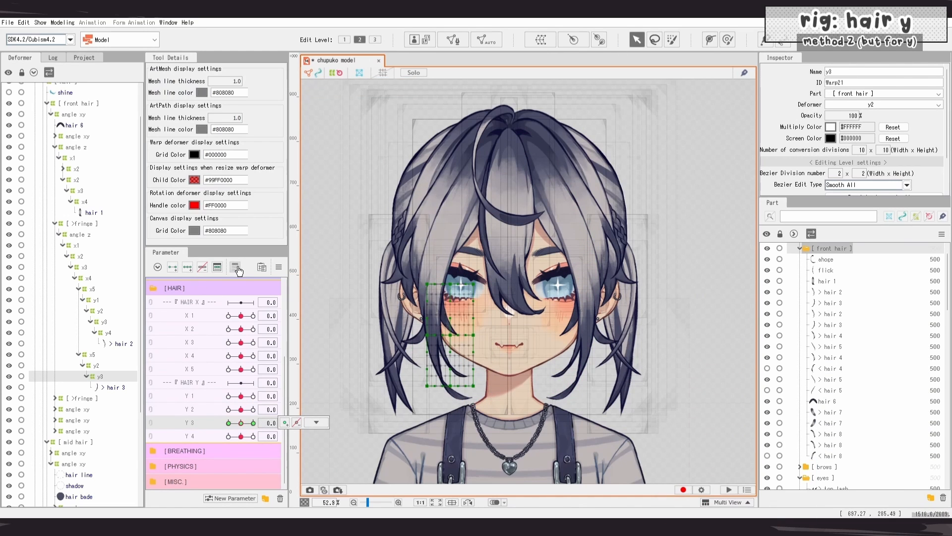
# - Open Physics/Scene Blending Settings, switch to the hair y group, and show its Y 1–Y 4 outputs
pyautogui.click(63, 22)
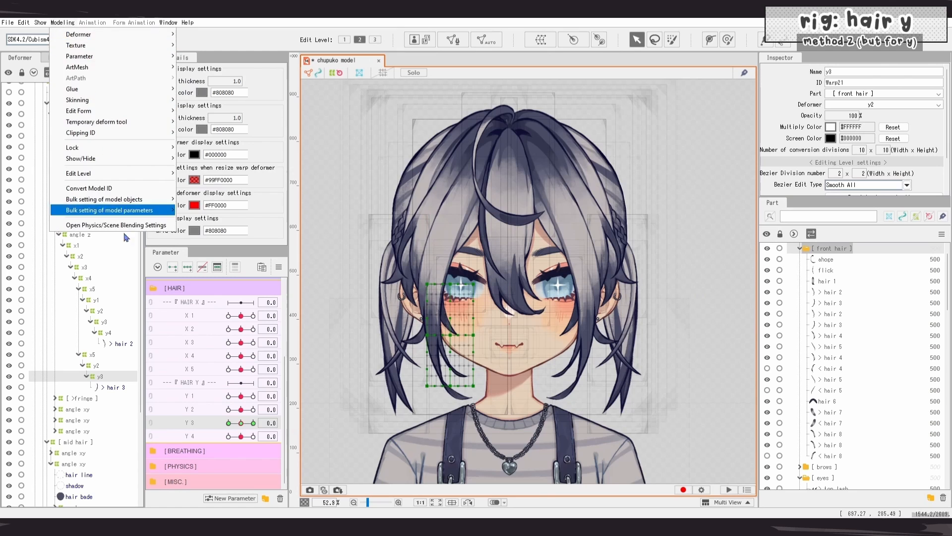
pyautogui.click(74, 221)
pyautogui.scroll(4, 727, 144)
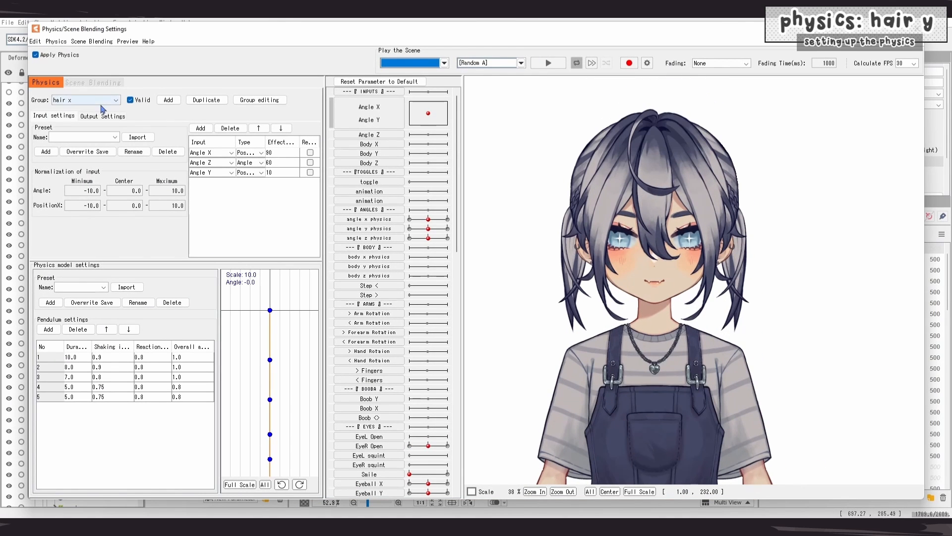
pyautogui.click(102, 101)
pyautogui.click(97, 117)
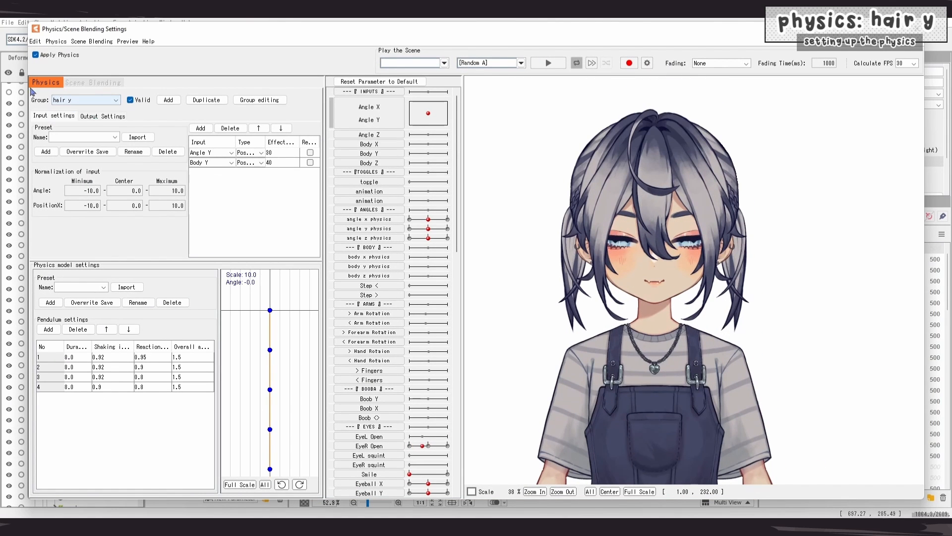
pyautogui.click(168, 100)
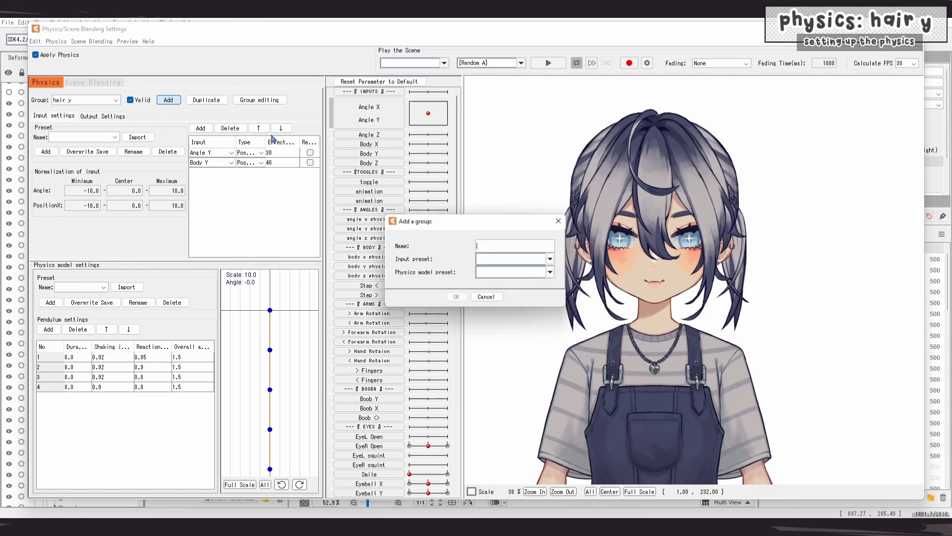
pyautogui.click(561, 220)
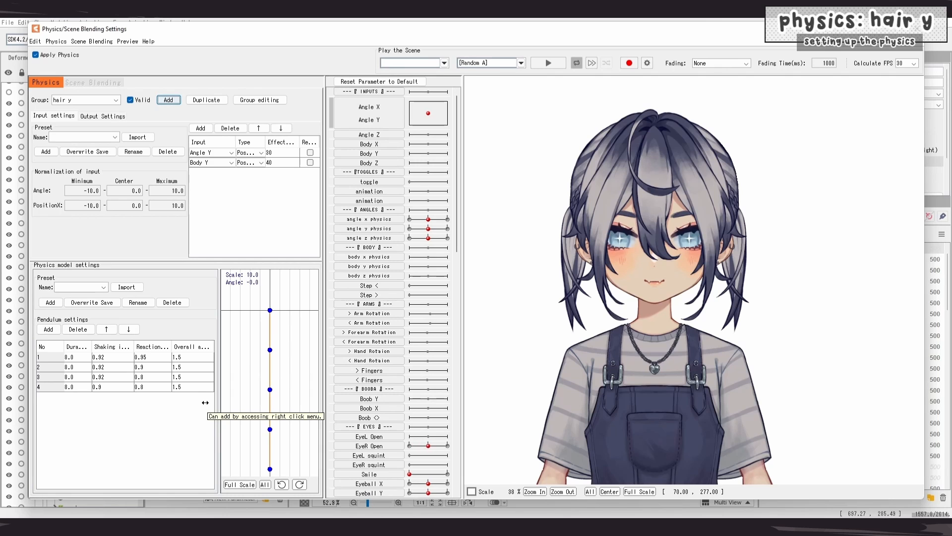
pyautogui.click(103, 115)
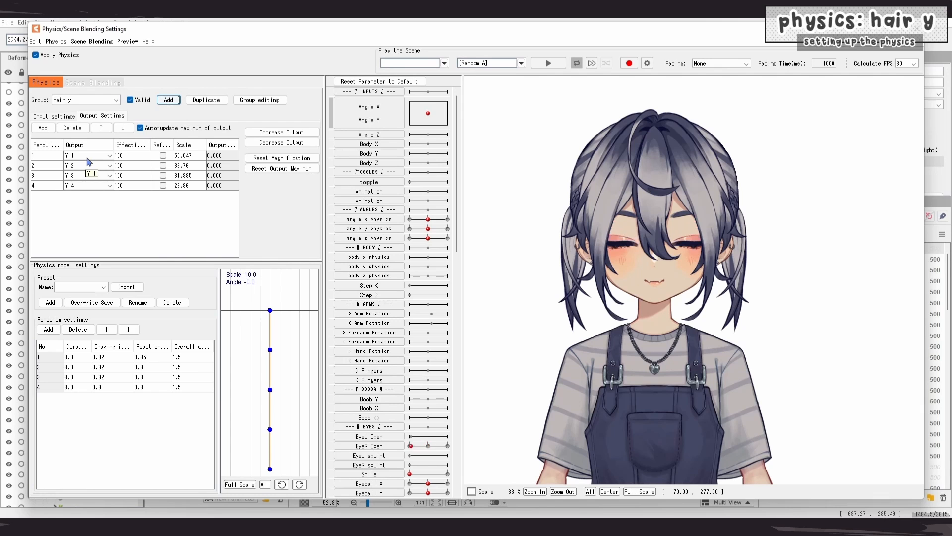
# - Test hair swing with the Angle Y slider and lower pendulum shaking to 0.82 and 0.76
pyautogui.click(54, 117)
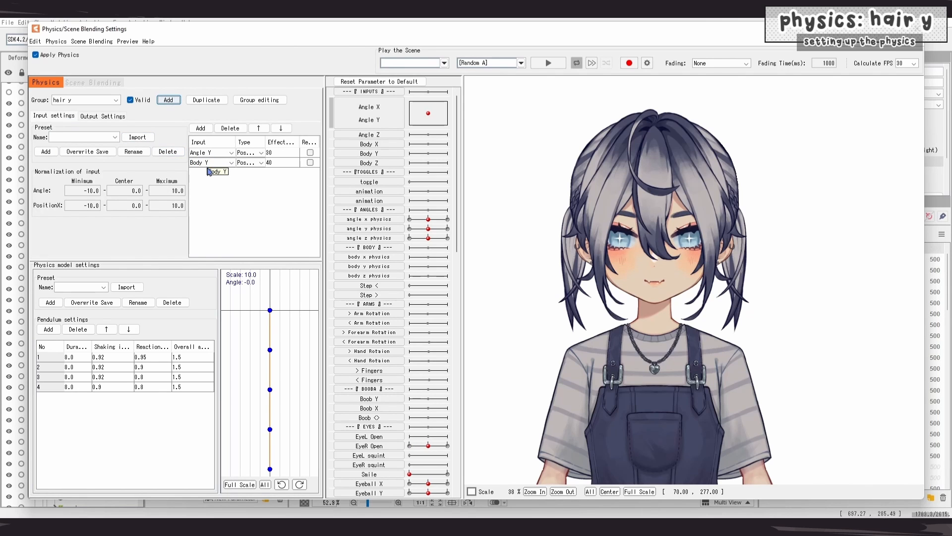
pyautogui.click(106, 116)
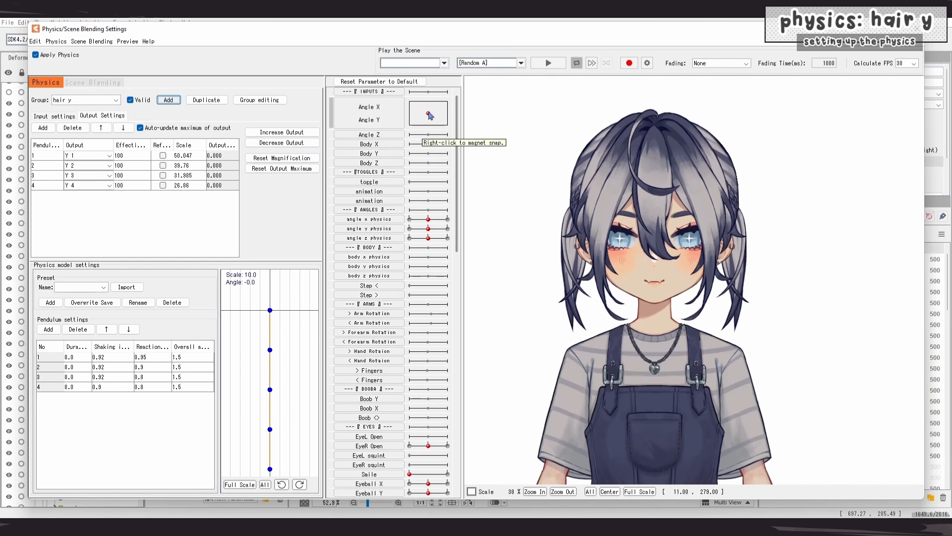
pyautogui.click(331, 116)
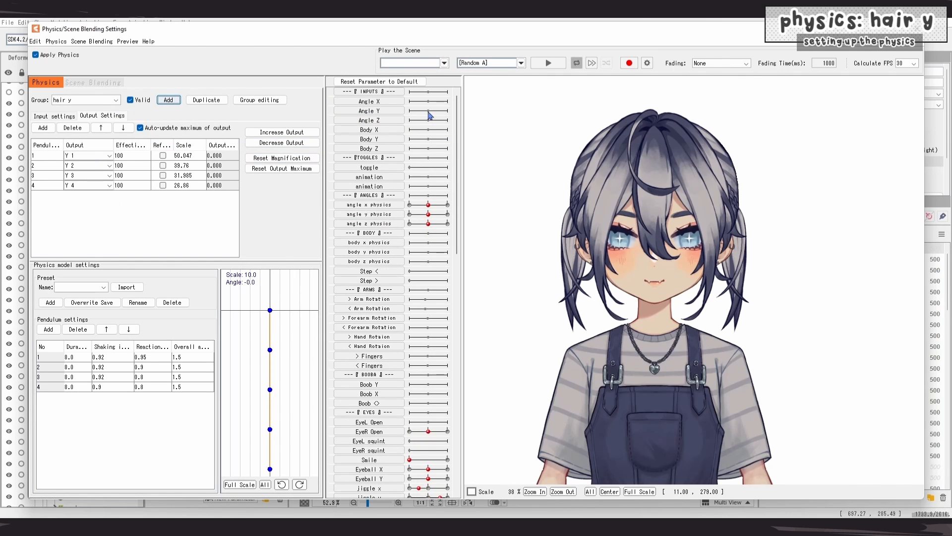
pyautogui.moveTo(428, 111)
pyautogui.mouseDown()
pyautogui.moveTo(442, 111)
pyautogui.moveTo(431, 127)
pyautogui.mouseUp()
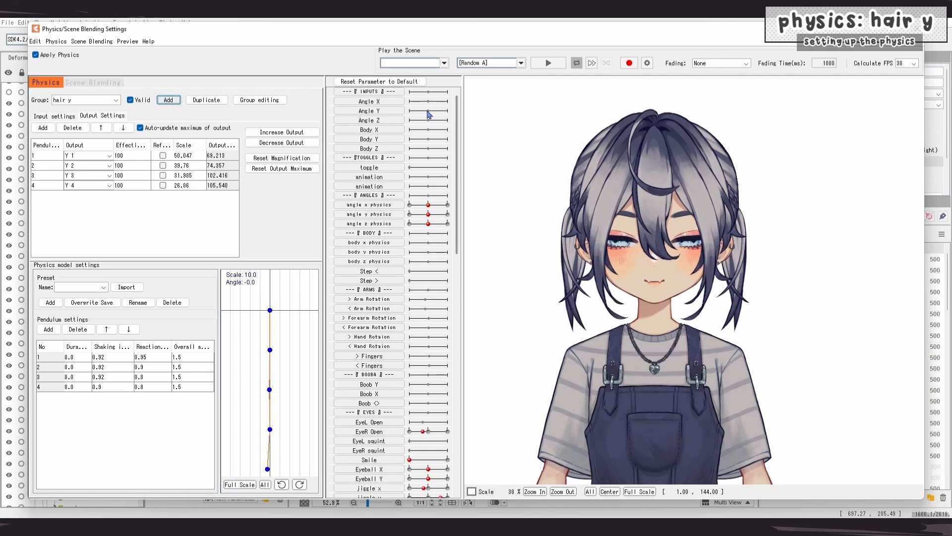
pyautogui.moveTo(432, 111); pyautogui.dragTo(438, 111)
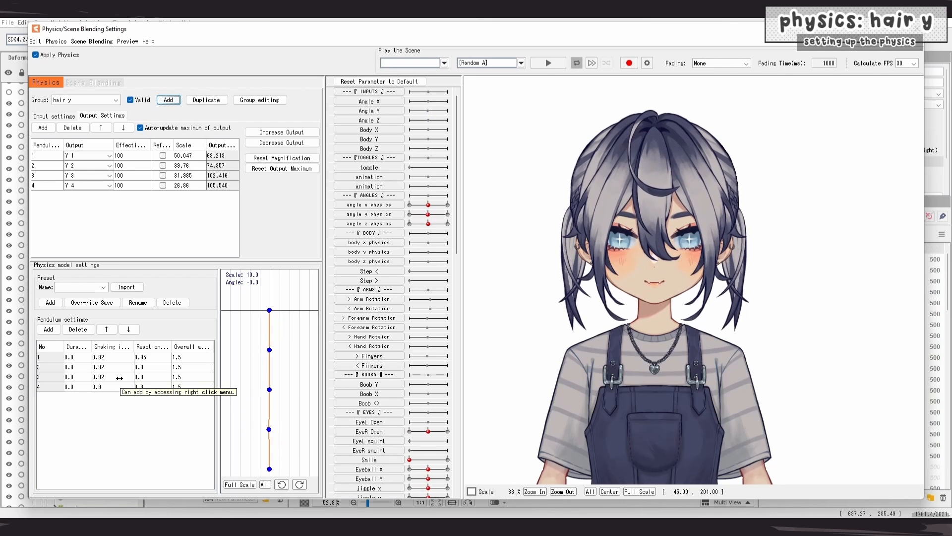
pyautogui.moveTo(121, 377); pyautogui.dragTo(116, 377)
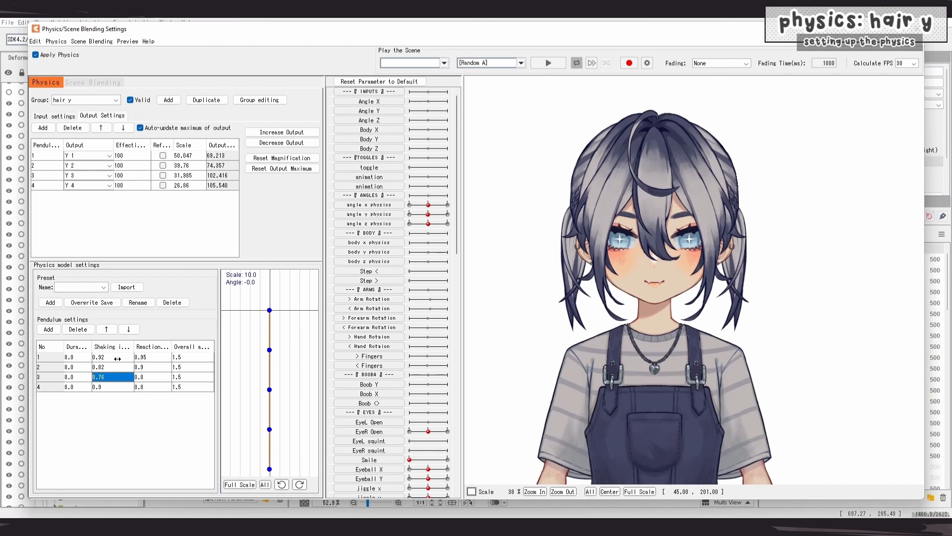
# - Lower pendulum 1's shaking, remove the Body Y input, and test Angle Y alone
pyautogui.moveTo(117, 358); pyautogui.dragTo(116, 358)
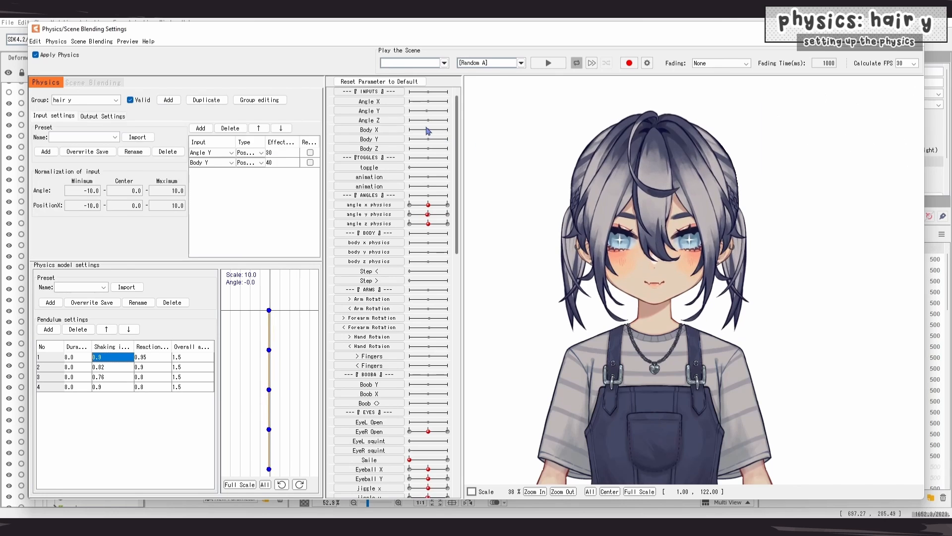
pyautogui.click(216, 164)
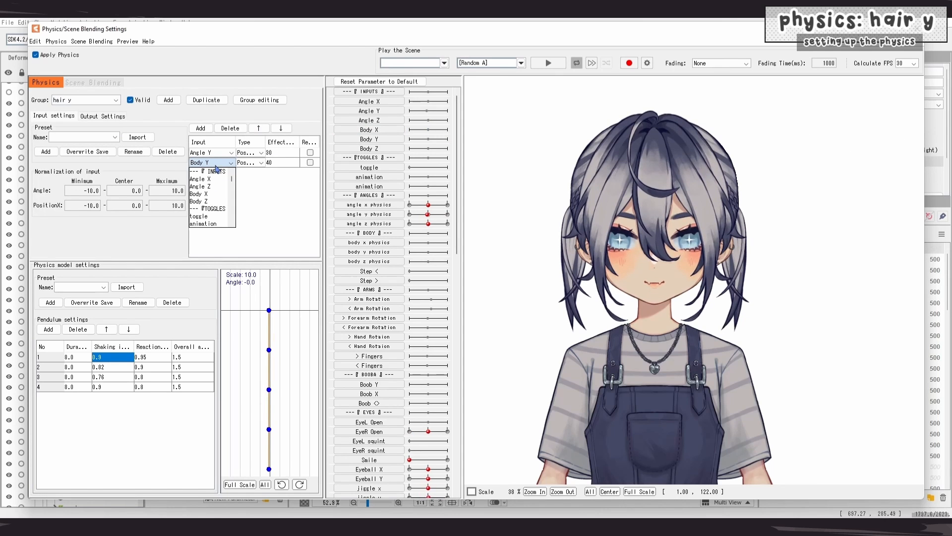
pyautogui.click(227, 132)
pyautogui.click(227, 131)
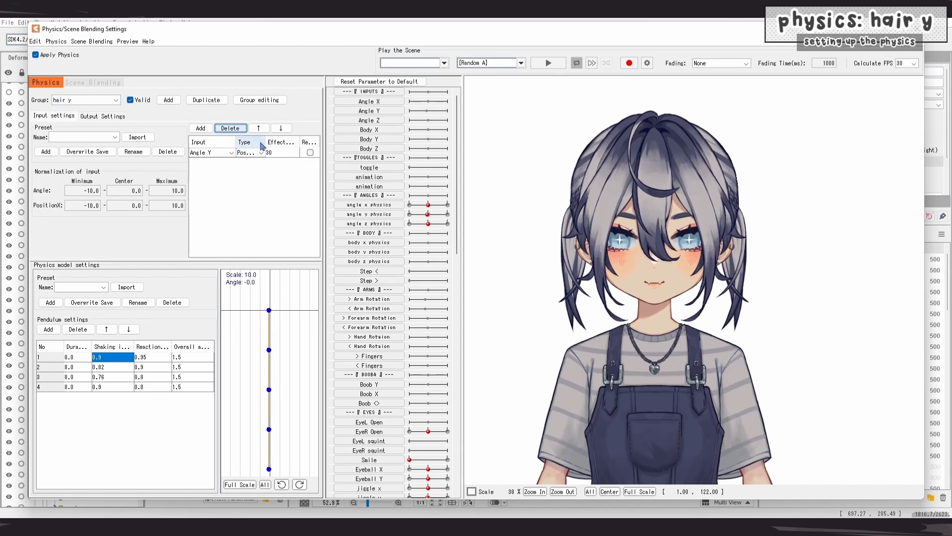
pyautogui.moveTo(278, 153); pyautogui.dragTo(281, 153)
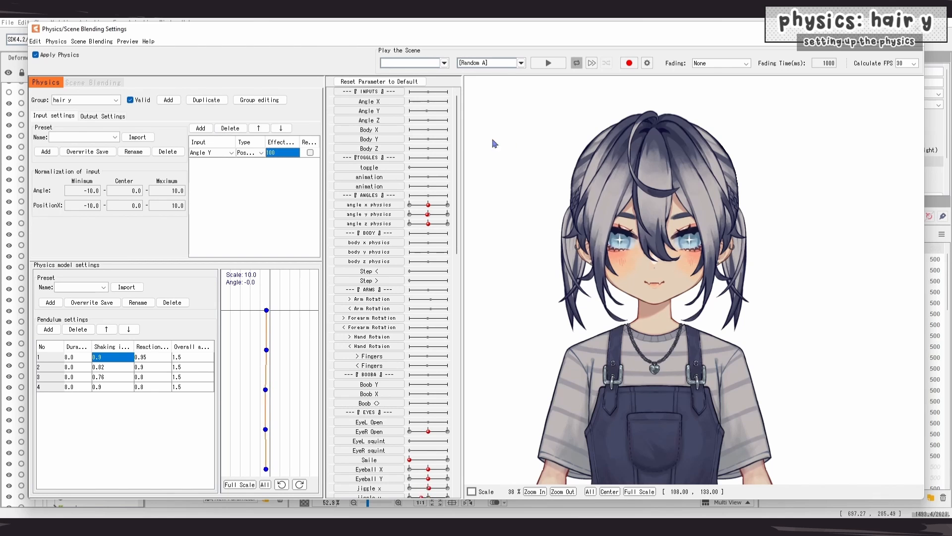
pyautogui.moveTo(428, 112)
pyautogui.mouseDown()
pyautogui.moveTo(443, 111)
pyautogui.moveTo(421, 125)
pyautogui.moveTo(445, 125)
pyautogui.moveTo(418, 119)
pyautogui.mouseUp()
# - Set the Overall value of every hair y pendulum to 1.0
pyautogui.click(187, 357)
pyautogui.click(188, 357)
pyautogui.click(192, 346)
pyautogui.write('1')
pyautogui.click(455, 278)
# - Set Angle Y's input effectiveness to 60 and test the head tilt
pyautogui.doubleClick(283, 153)
pyautogui.write('60')
pyautogui.press('Return')
pyautogui.moveTo(654, 238); pyautogui.dragTo(680, 301)
pyautogui.click(380, 81)
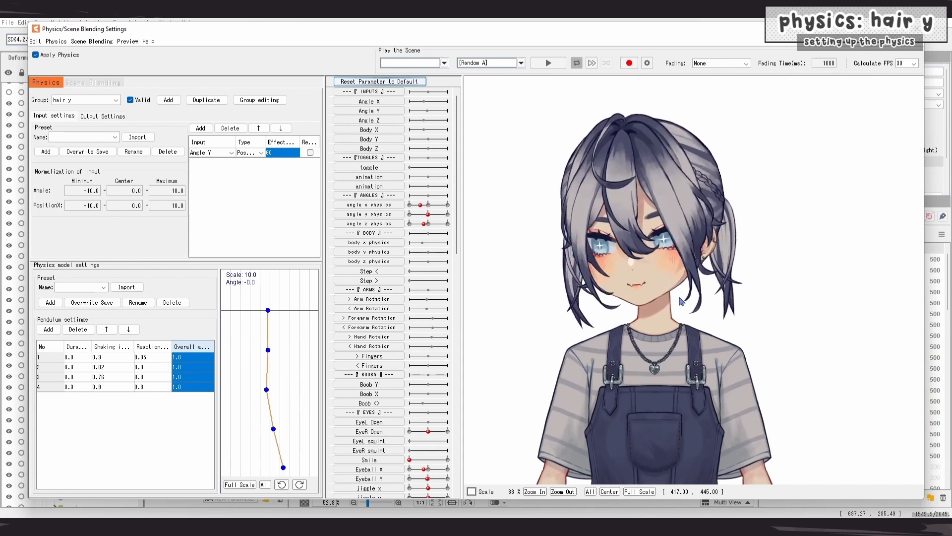
# - Set pendulum 1's Shaking and Reaction to 0.8
pyautogui.doubleClick(111, 357)
pyautogui.write('0.8')
pyautogui.doubleClick(151, 357)
pyautogui.write('0.8')
pyautogui.press('Return')
pyautogui.moveTo(654, 238); pyautogui.dragTo(664, 208)
pyautogui.click(102, 116)
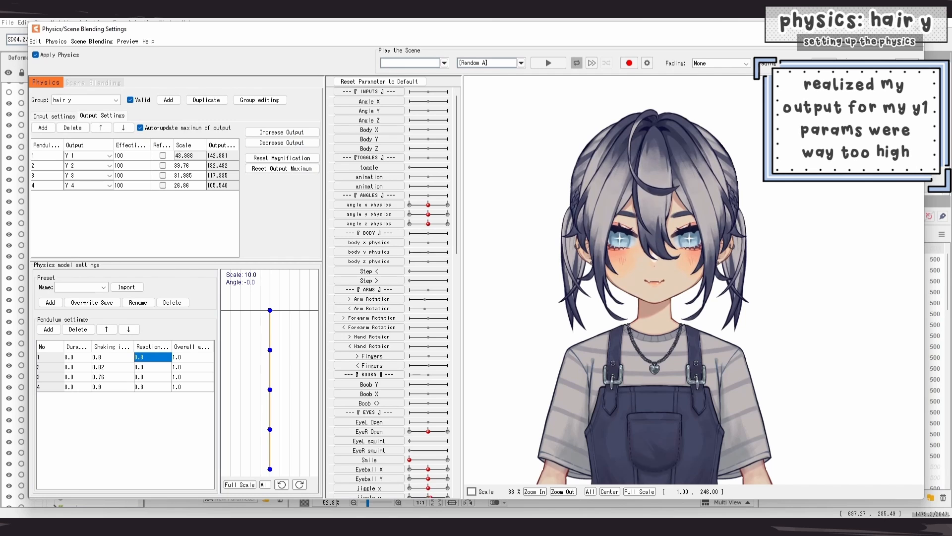
# - Set pendulum 1's hair y output scale to 30 and its shaking value to 0.95
pyautogui.write('40')
pyautogui.press('Return')
pyautogui.doubleClick(187, 155)
pyautogui.write('30')
pyautogui.press('Return')
pyautogui.doubleClick(98, 356)
pyautogui.write('0.95')
pyautogui.press('Return')
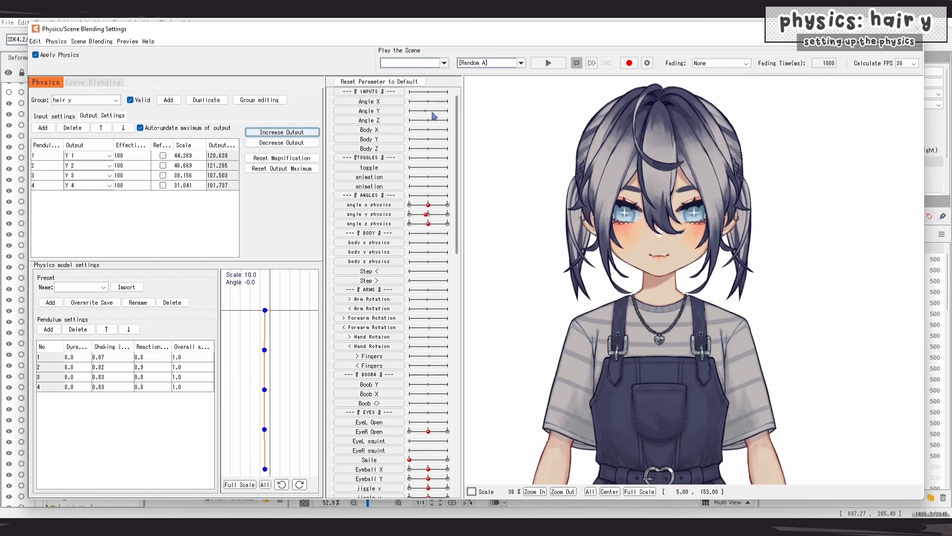
# - Swing the head through Angle Y to test the retuned hair y motion
pyautogui.moveTo(428, 111); pyautogui.dragTo(433, 111)
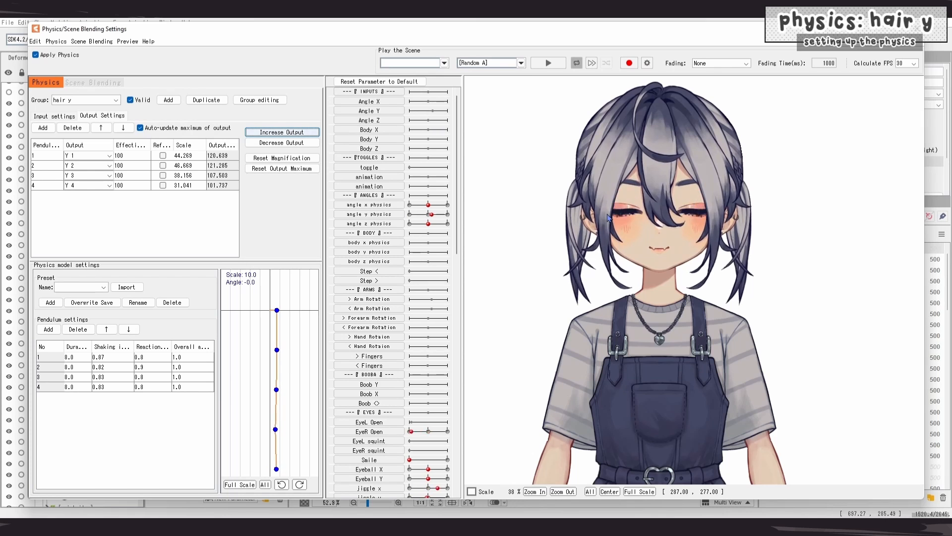
pyautogui.moveTo(432, 111); pyautogui.dragTo(415, 115)
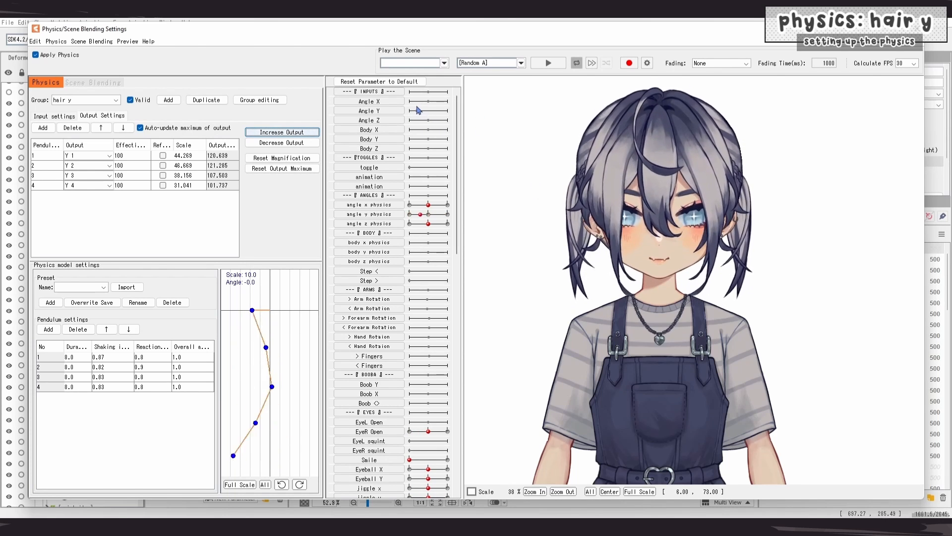
pyautogui.moveTo(412, 108); pyautogui.dragTo(431, 110)
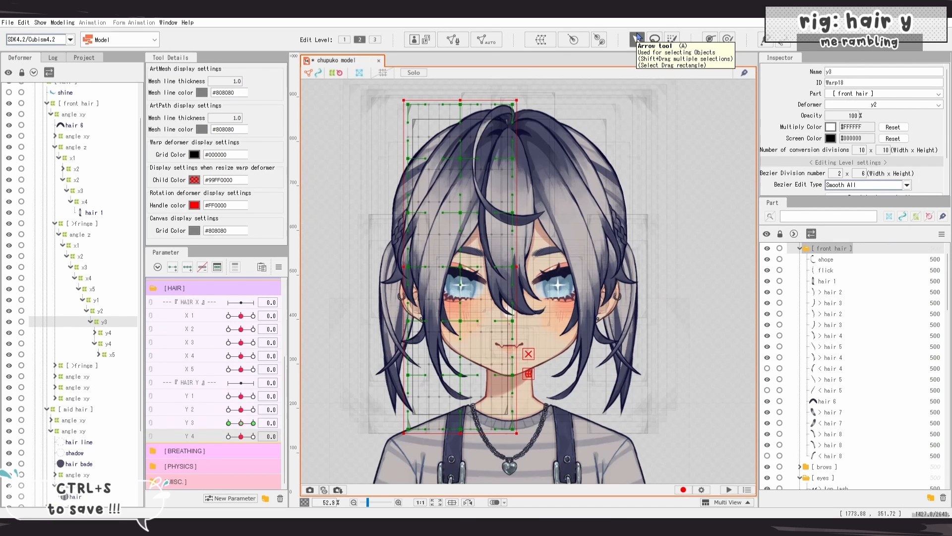
pyautogui.click(245, 422)
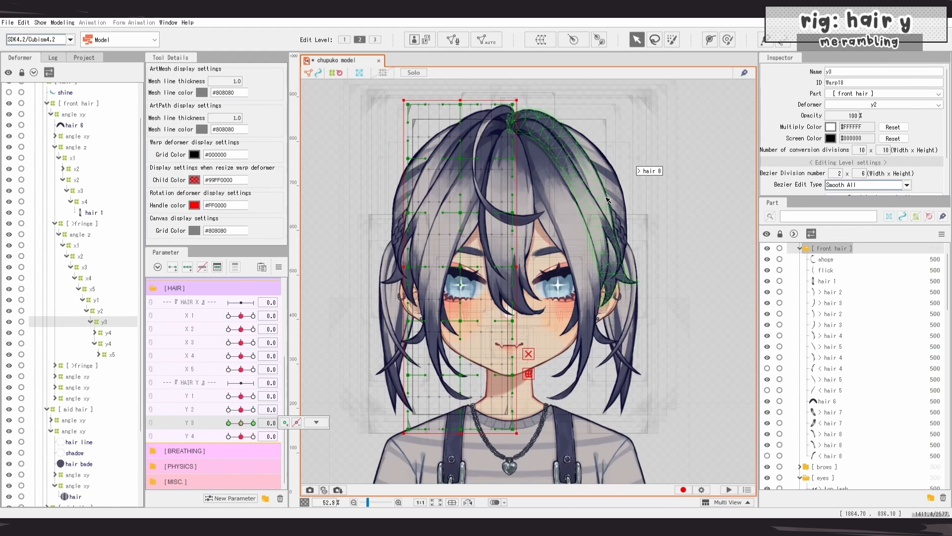
pyautogui.click(661, 202)
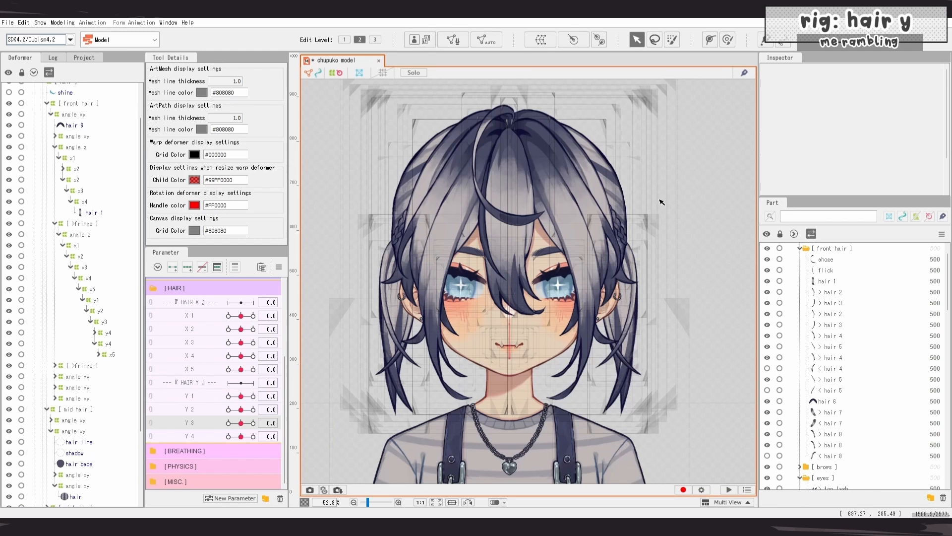
pyautogui.click(52, 24)
pyautogui.click(127, 225)
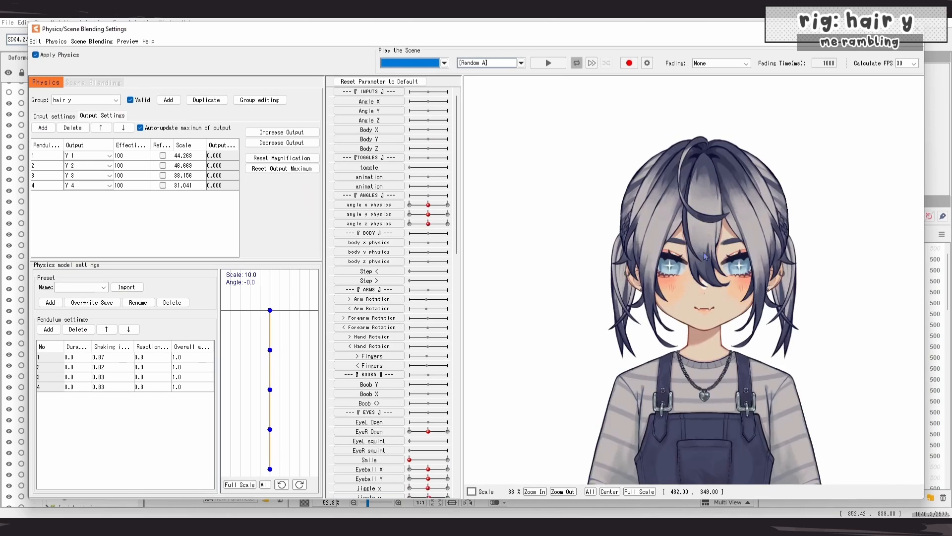
pyautogui.moveTo(706, 257)
pyautogui.mouseDown()
pyautogui.moveTo(714, 270)
pyautogui.moveTo(697, 307)
pyautogui.moveTo(701, 234)
pyautogui.moveTo(702, 248)
pyautogui.mouseUp()
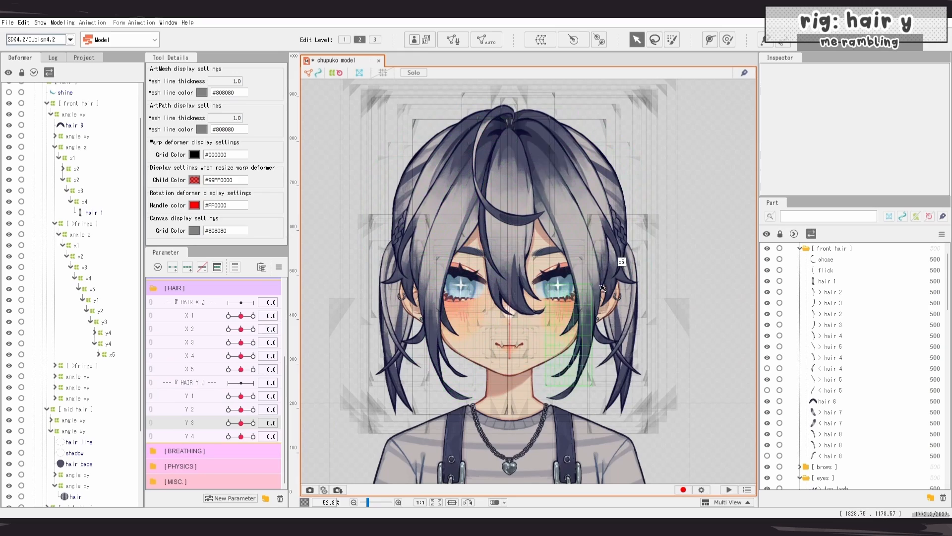
pyautogui.scroll(-2, 570, 285)
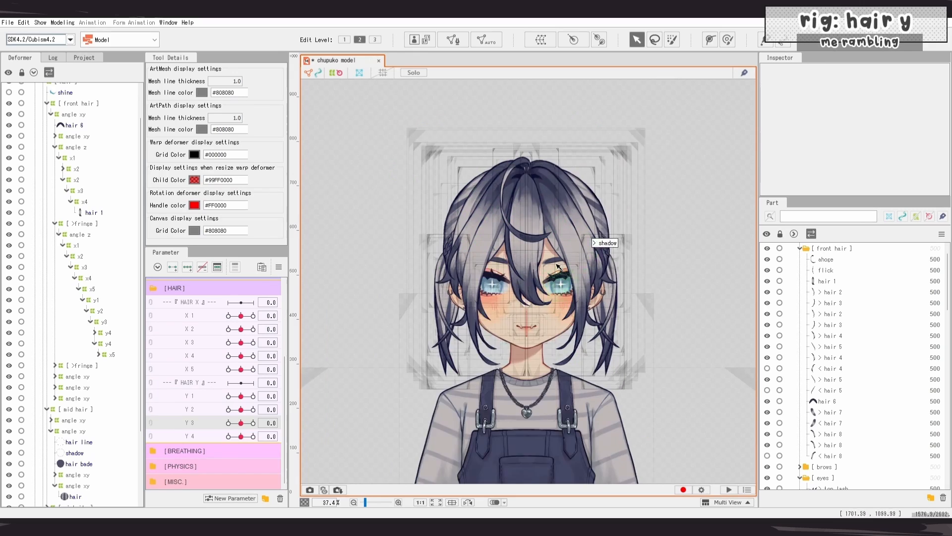
pyautogui.scroll(2, 546, 262)
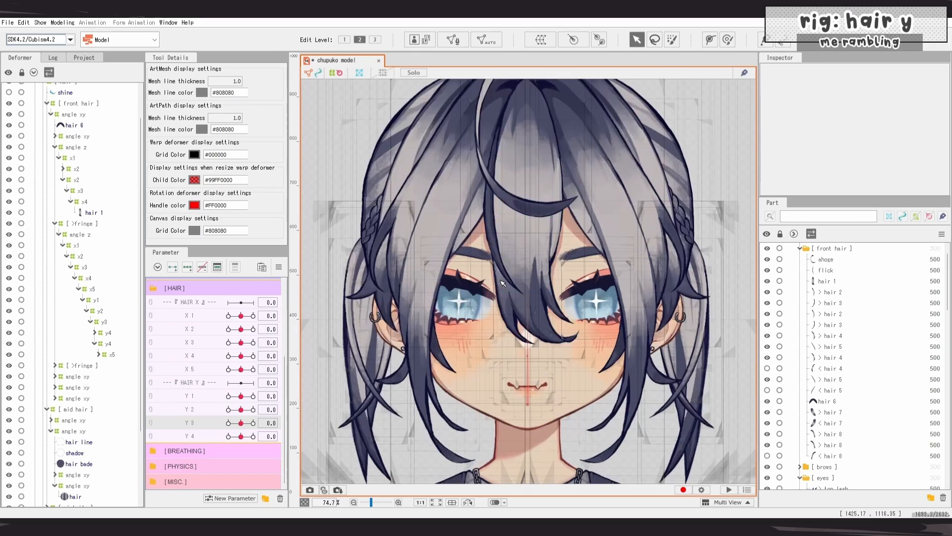
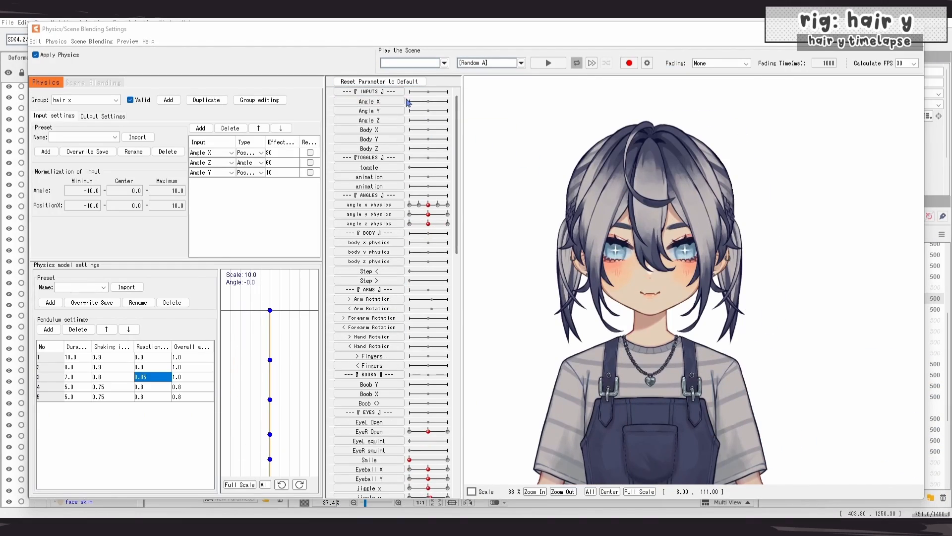
# - Reset the head angle to centre and tilt the head to check the hair swing
pyautogui.click(422, 83)
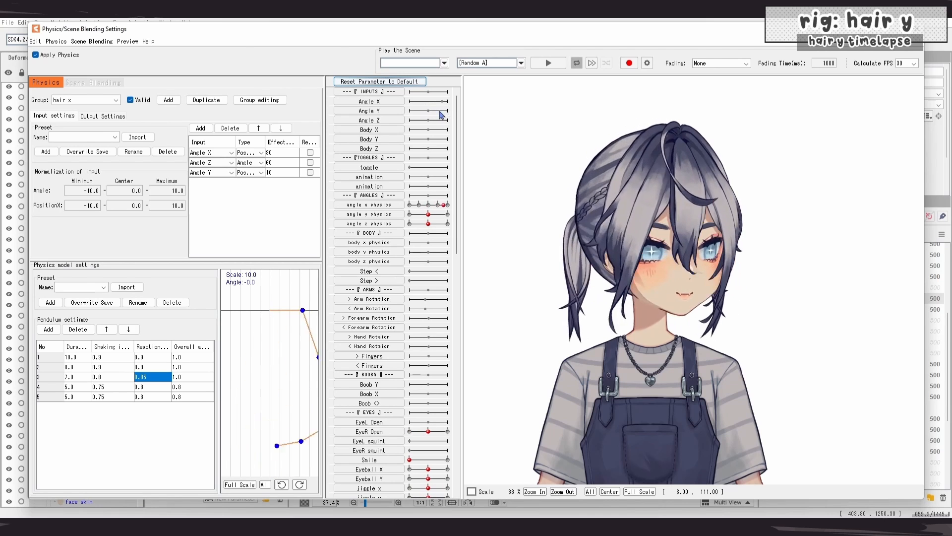
pyautogui.click(423, 83)
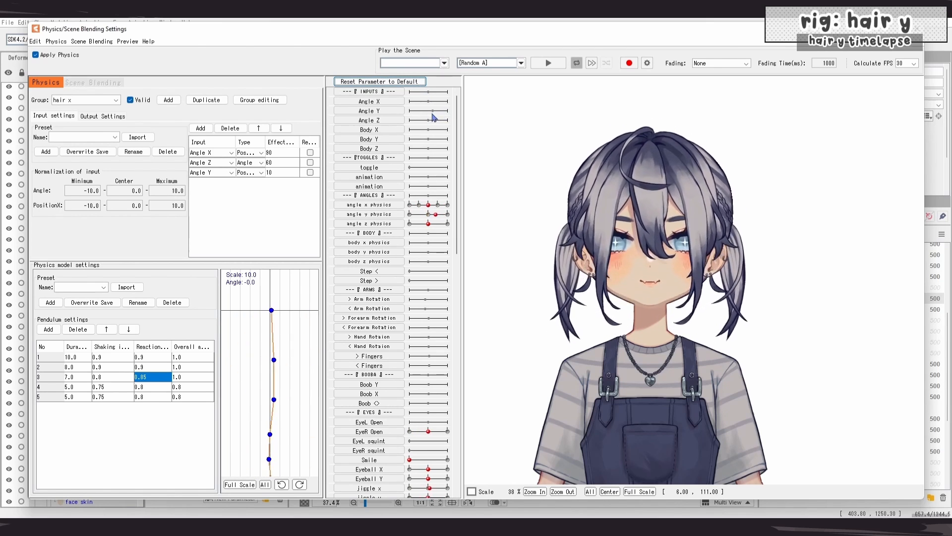
pyautogui.moveTo(440, 115); pyautogui.dragTo(428, 137)
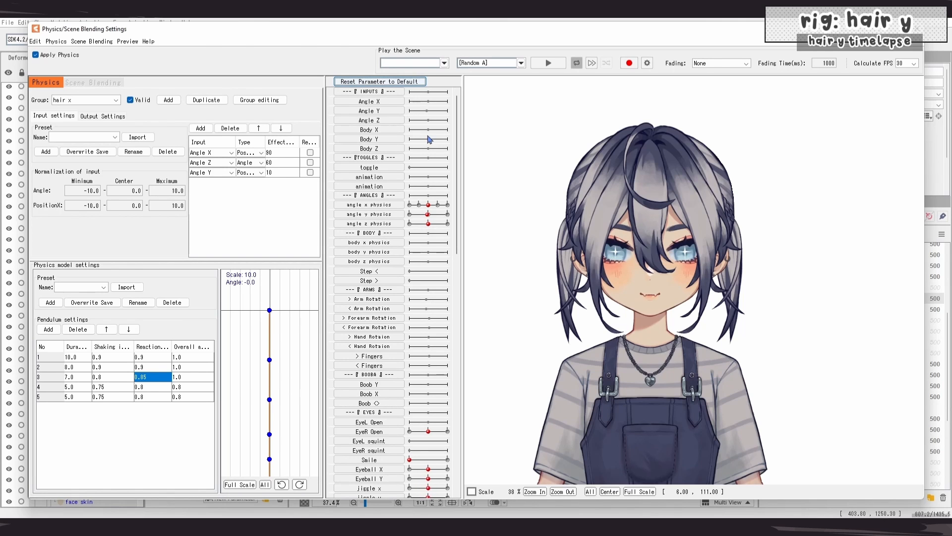
pyautogui.moveTo(429, 115)
pyautogui.mouseDown()
pyautogui.moveTo(436, 121)
pyautogui.moveTo(420, 124)
pyautogui.moveTo(430, 124)
pyautogui.mouseUp()
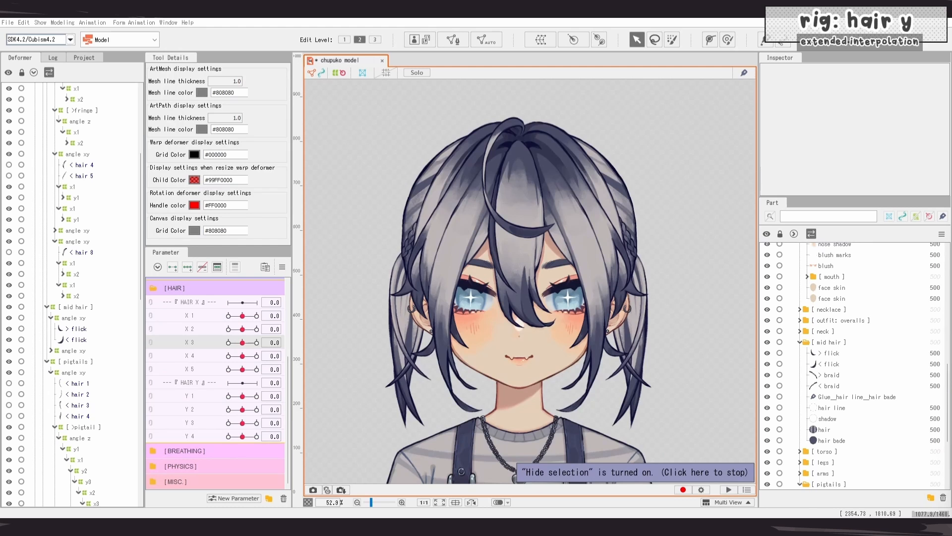
# - Select all three keyforms of the hair X 1 parameter
pyautogui.scroll(-3, 490, 228)
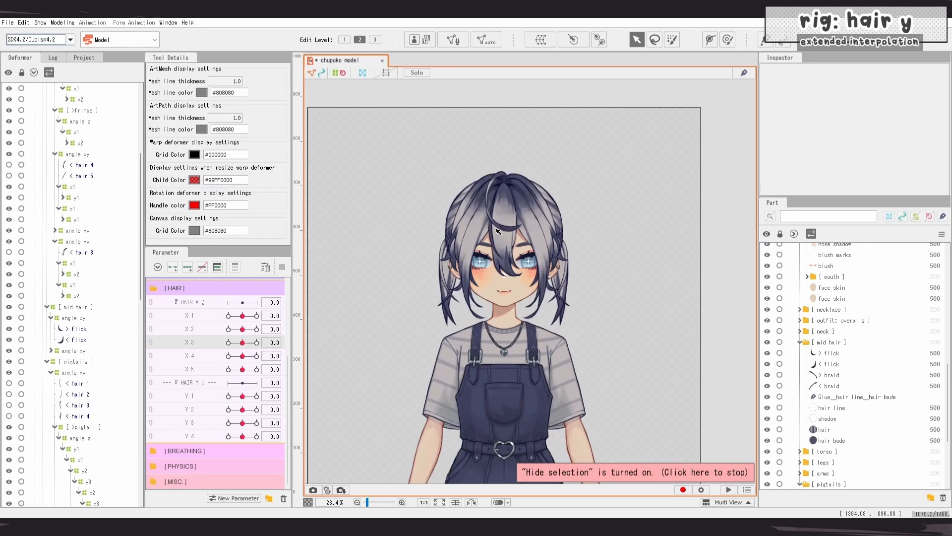
pyautogui.scroll(1, 506, 274)
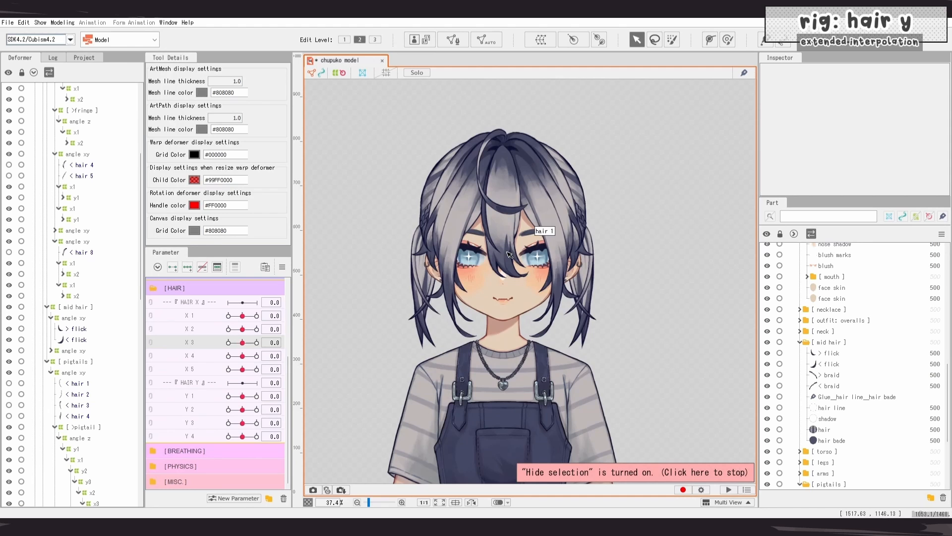
pyautogui.click(244, 316)
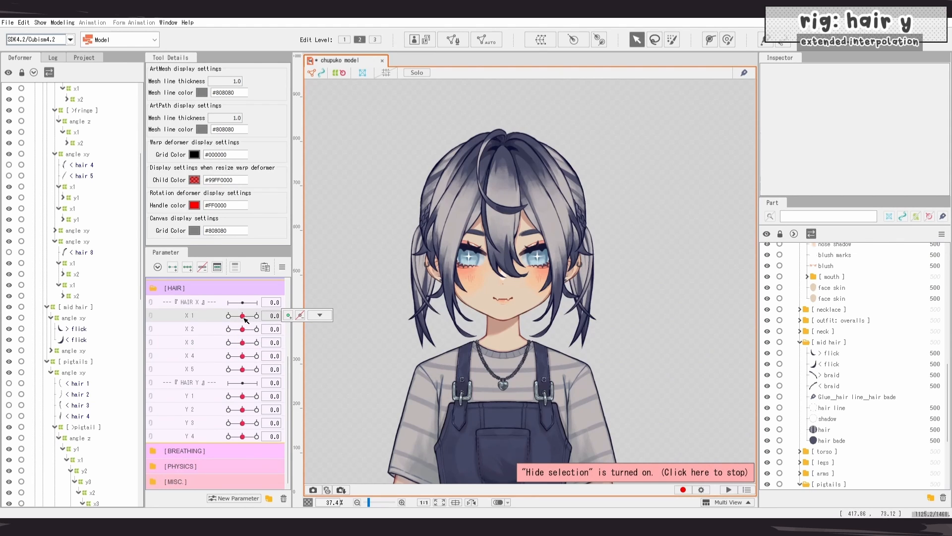
pyautogui.click(320, 315)
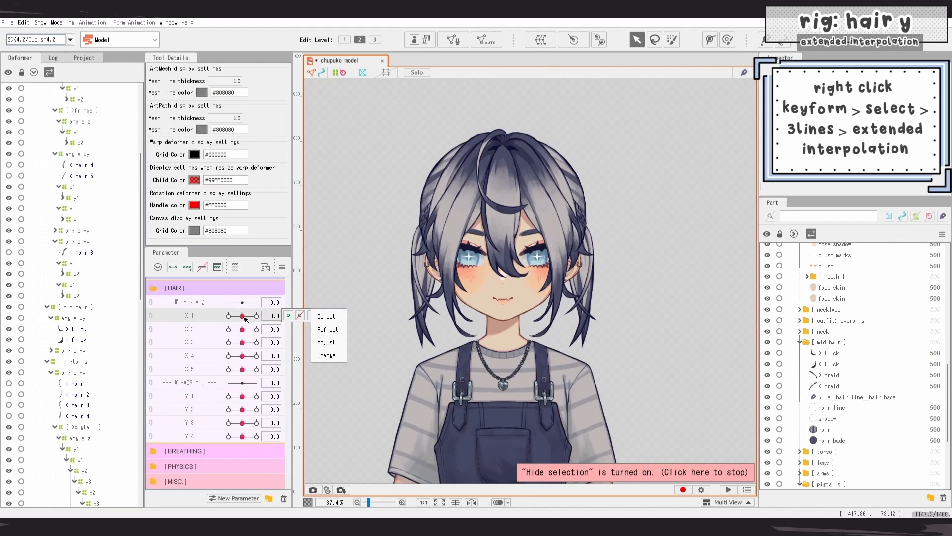
pyautogui.click(319, 316)
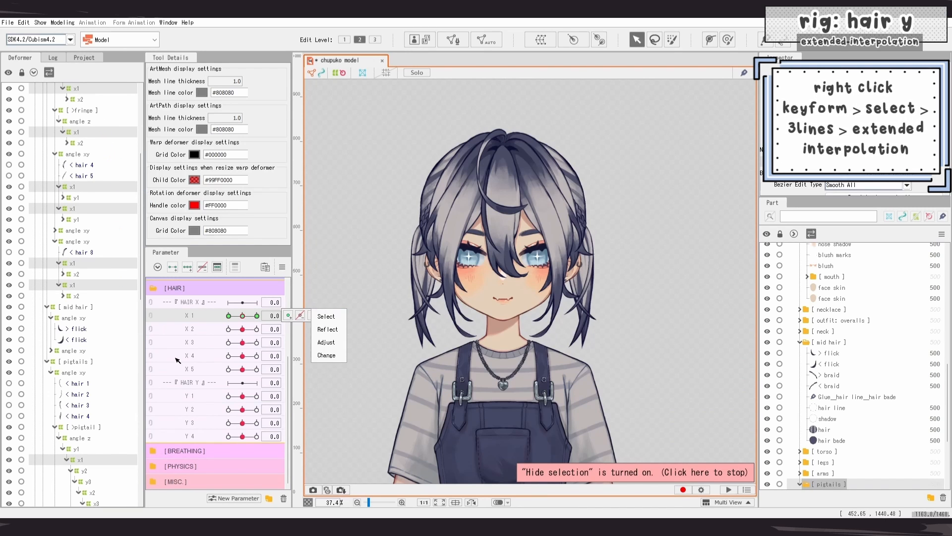
# - Apply Ellipse Interpolation with 3 points to X 1 and widen the parameter panel
pyautogui.click(282, 267)
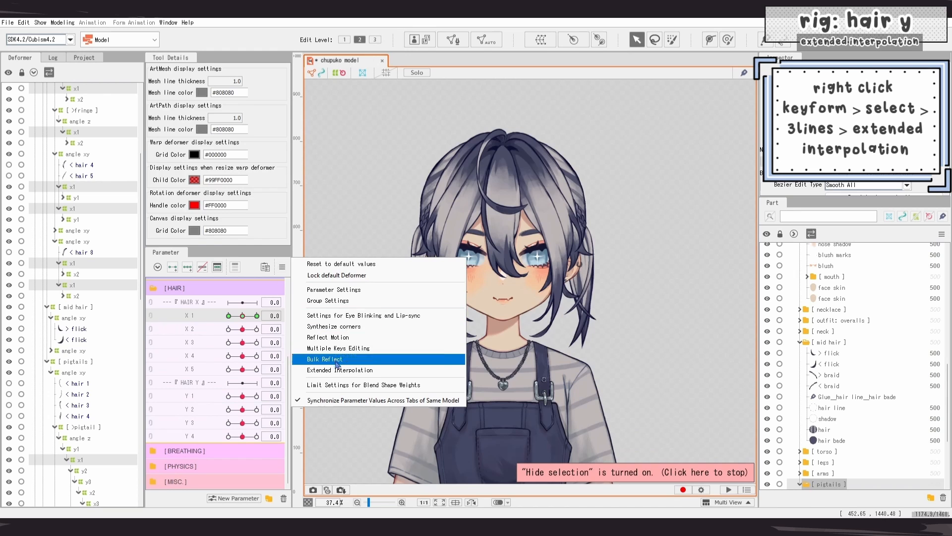
pyautogui.click(392, 370)
pyautogui.click(409, 284)
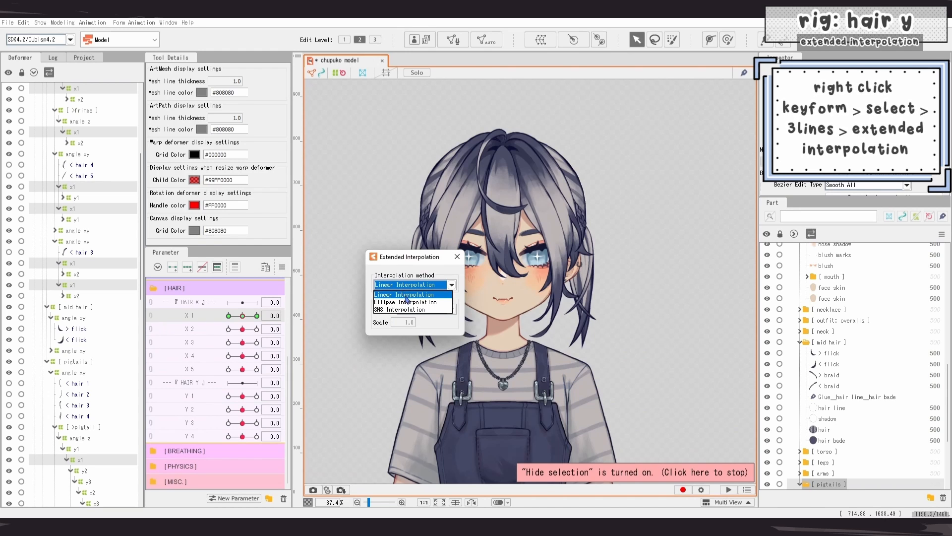
pyautogui.click(407, 302)
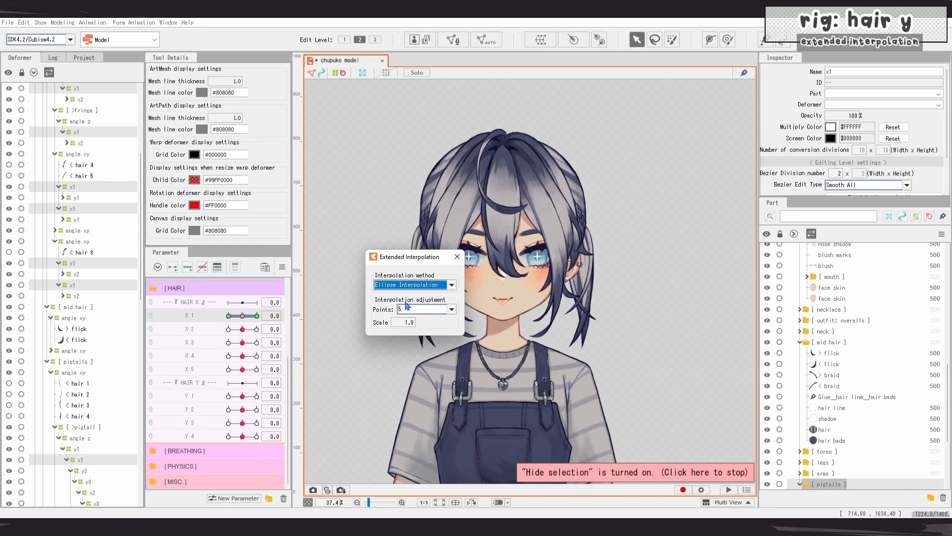
pyautogui.click(412, 308)
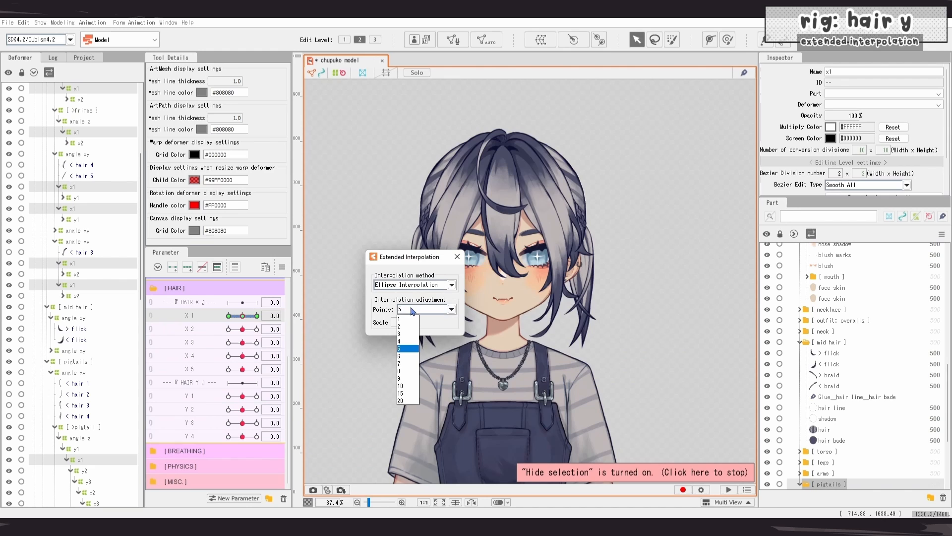
pyautogui.click(415, 333)
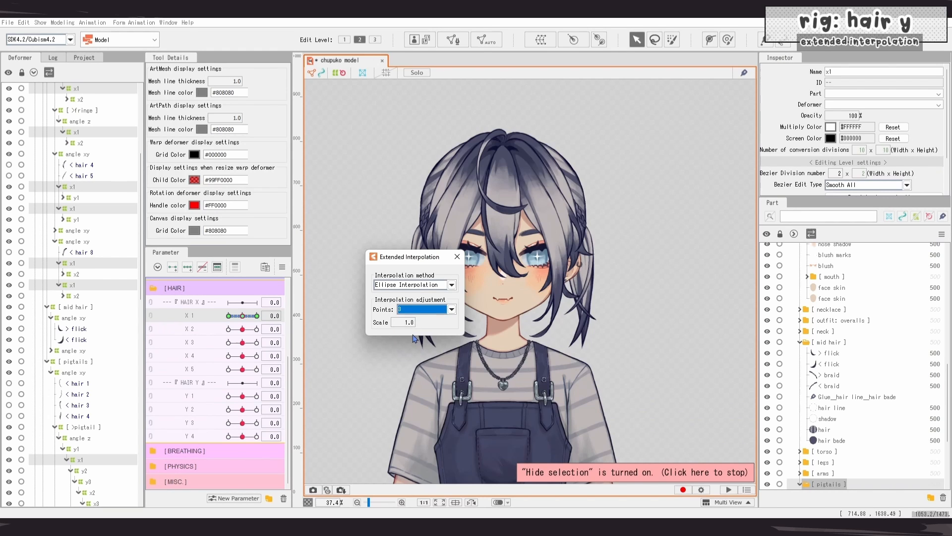
pyautogui.click(457, 257)
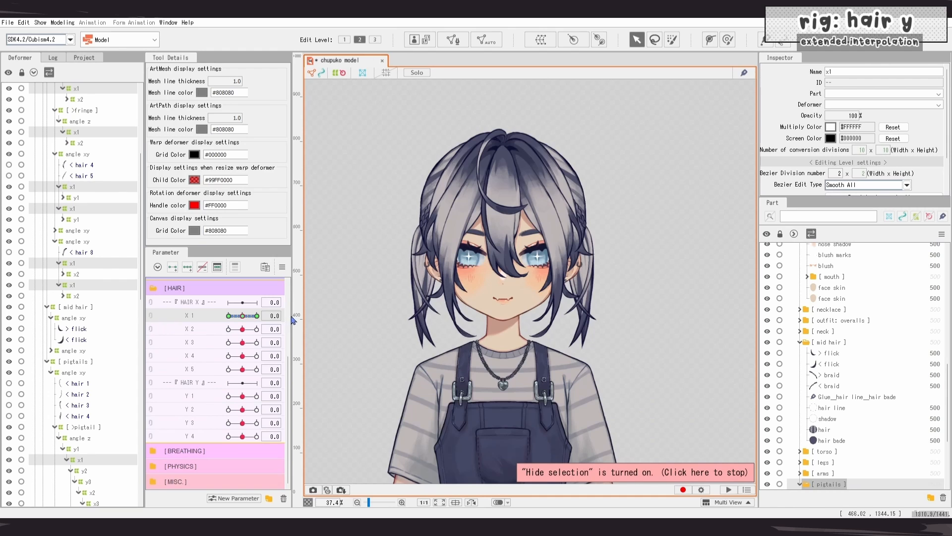
pyautogui.moveTo(292, 320); pyautogui.dragTo(338, 317)
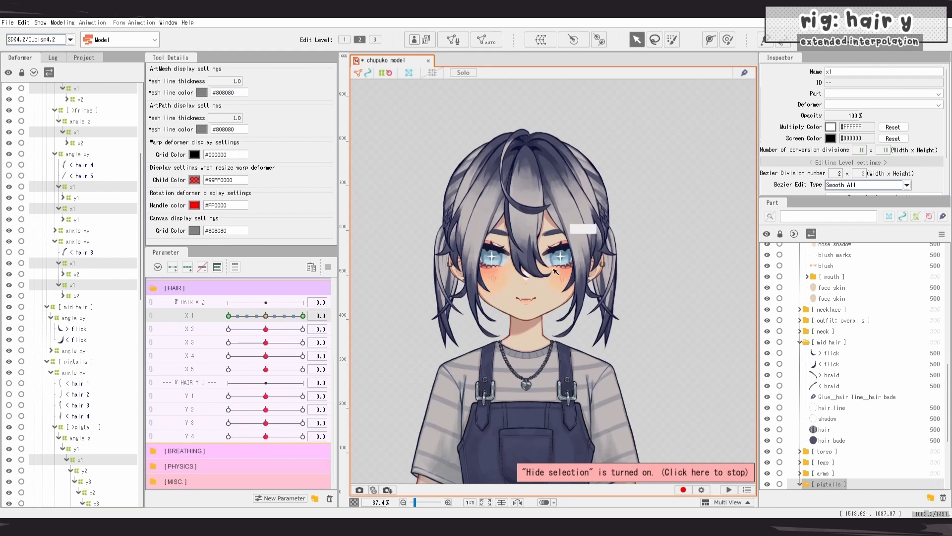
# - Scroll up through the Live2D protips post about Extended Interpolation for hair
pyautogui.scroll(2, 555, 270)
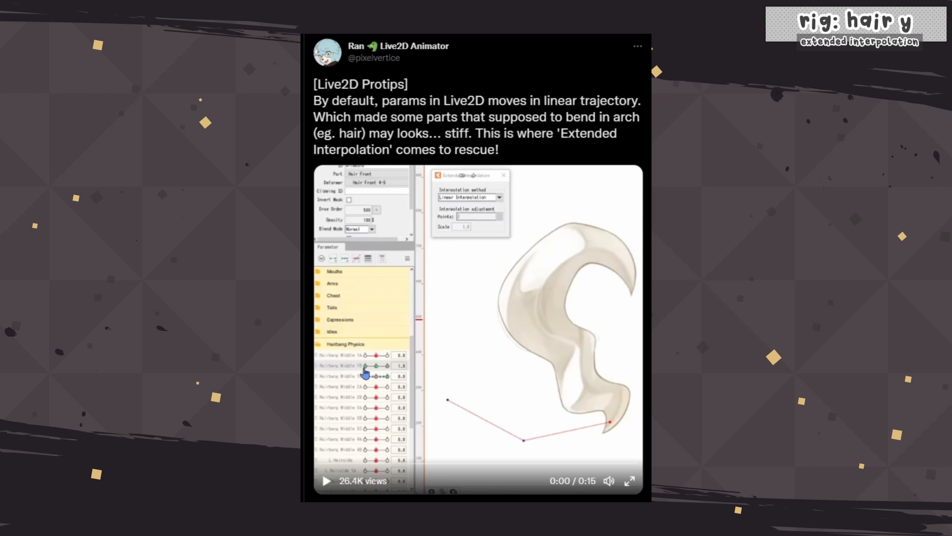
# - Play the tweet's Extended Interpolation demo video
pyautogui.click(381, 375)
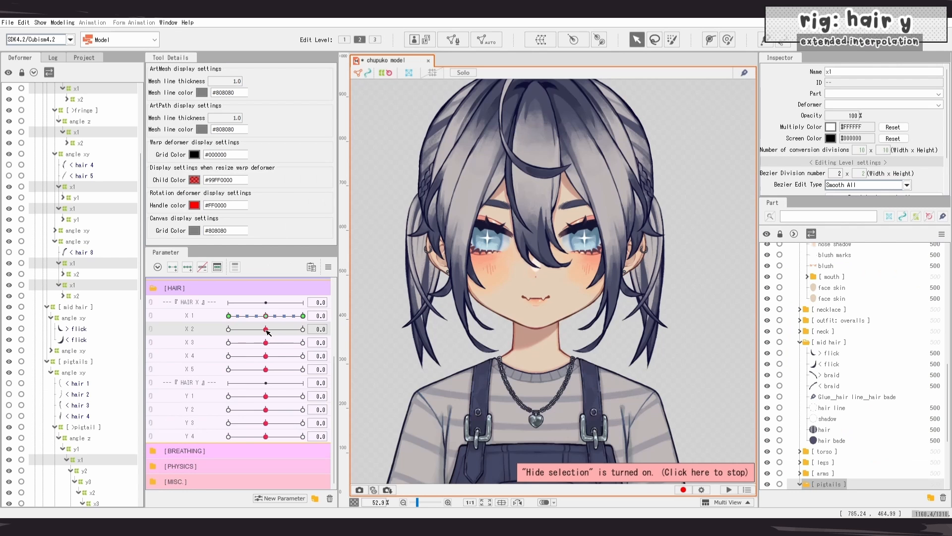
# - Select X 2's bound objects and apply ellipse extended interpolation, undoing a stray selection
pyautogui.click(364, 329)
pyautogui.click(372, 330)
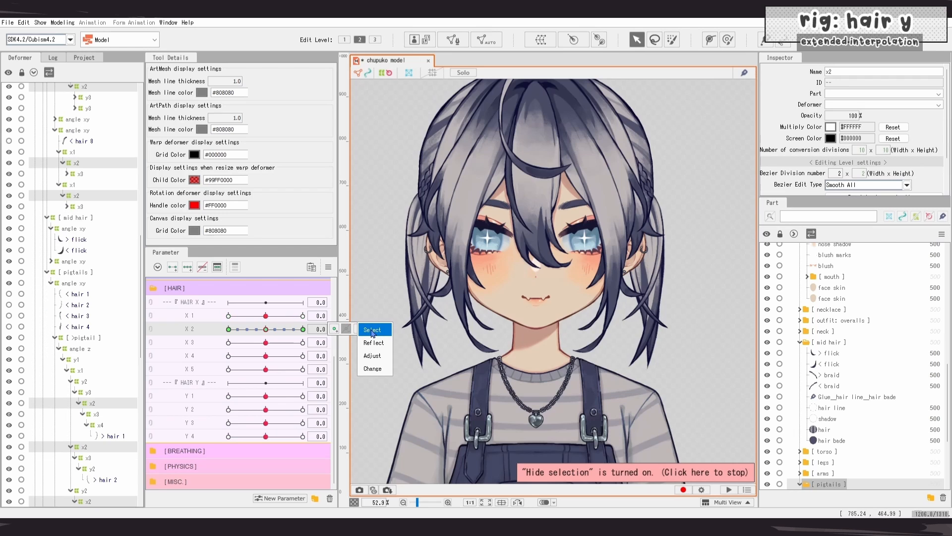
pyautogui.click(328, 267)
pyautogui.click(272, 339)
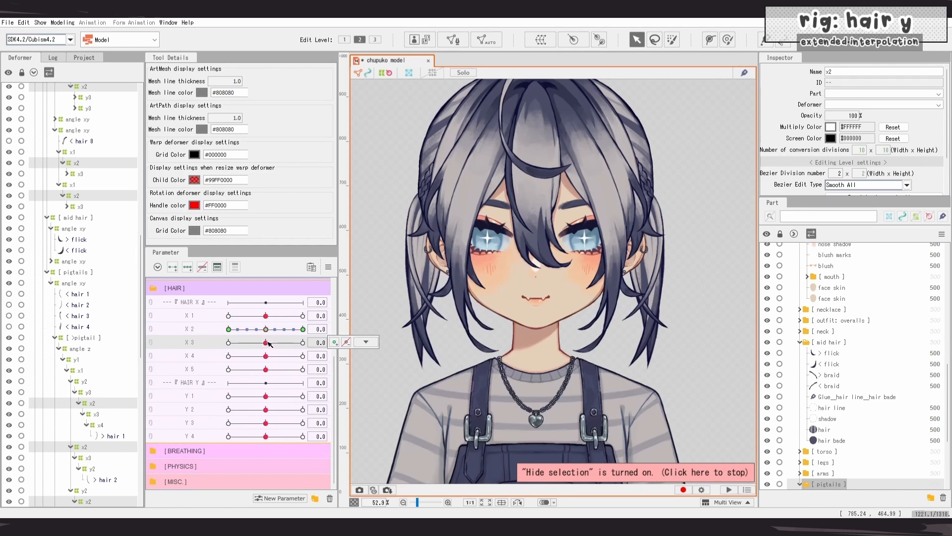
pyautogui.click(363, 343)
pyautogui.click(371, 344)
pyautogui.hotkey('ctrl', 'z')
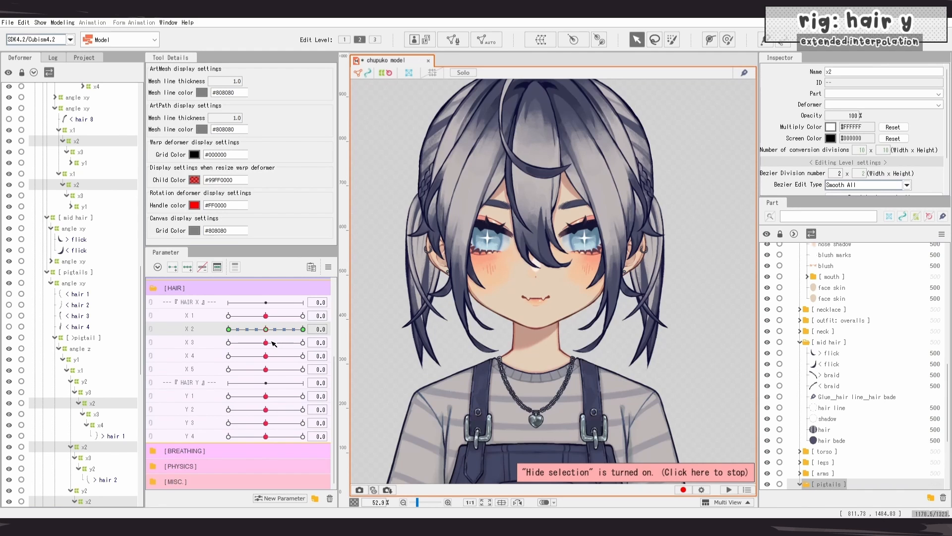
# - Link Angle X and Angle Y and apply ellipse extended interpolation to their bound objects
pyautogui.scroll(3, 187, 340)
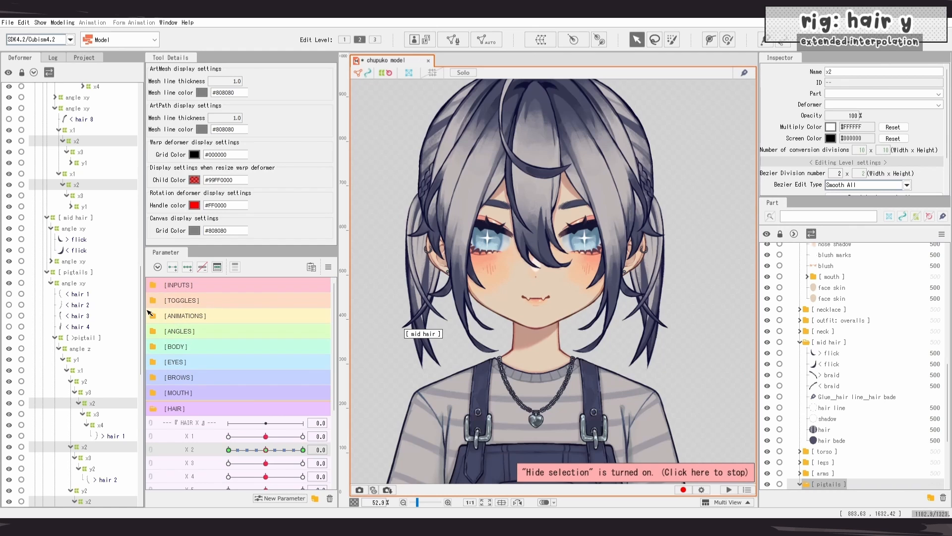
pyautogui.click(154, 331)
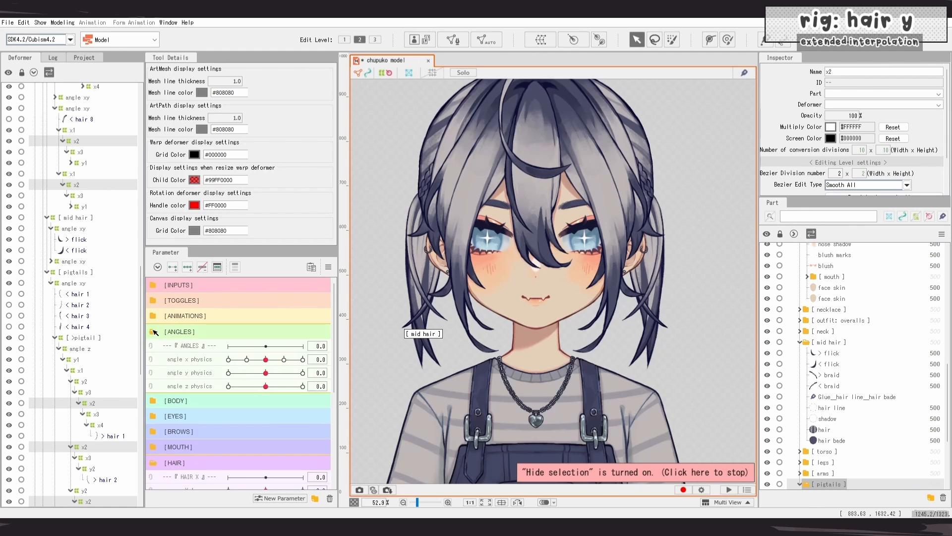
pyautogui.click(151, 360)
pyautogui.click(270, 378)
pyautogui.click(368, 359)
pyautogui.click(372, 361)
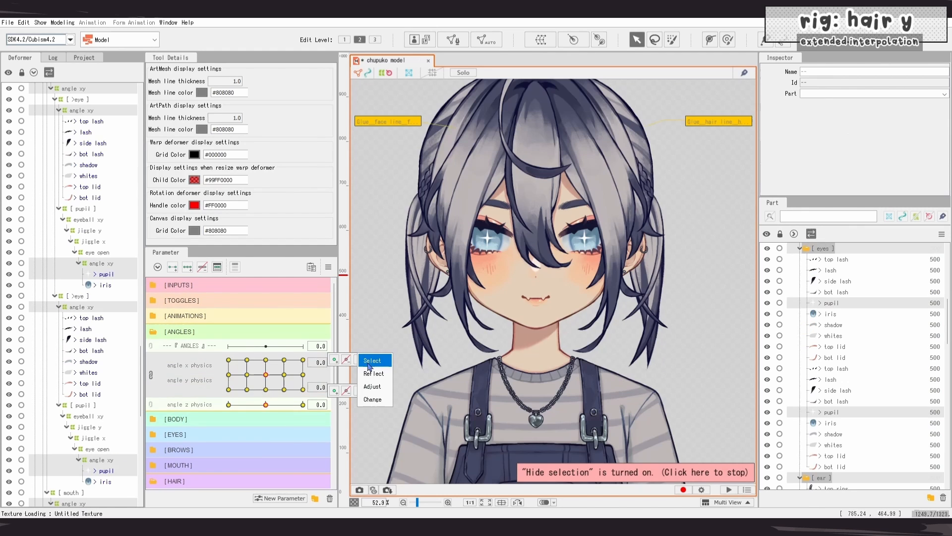
pyautogui.click(318, 267)
pyautogui.click(401, 357)
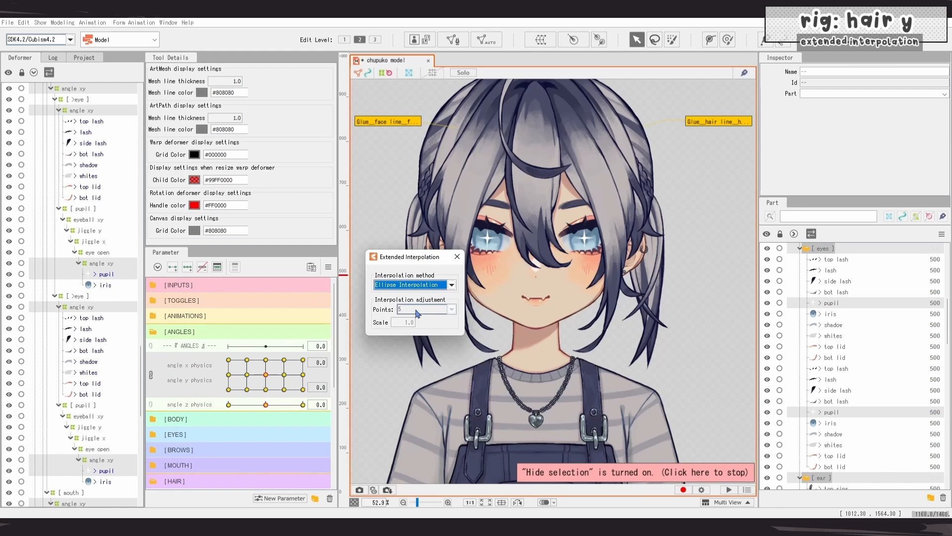
pyautogui.press('Return')
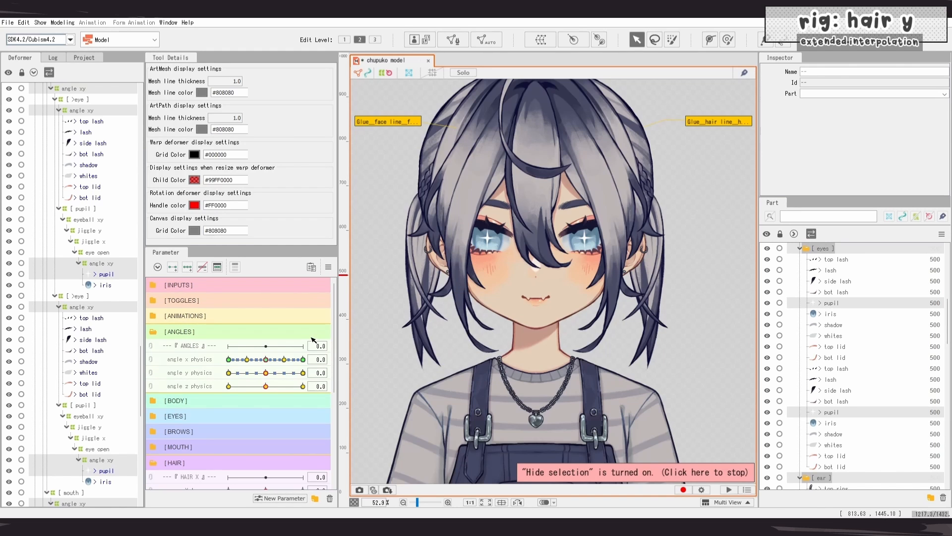
# - Toggle the angle link, turn the head to test the interpolation, and collapse ANGLES
pyautogui.click(151, 362)
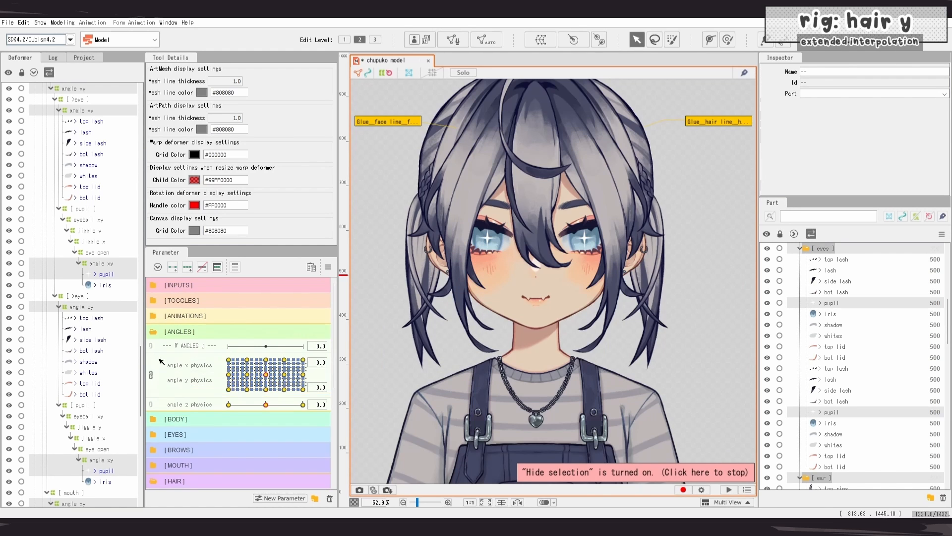
pyautogui.moveTo(271, 384)
pyautogui.mouseDown()
pyautogui.moveTo(247, 370)
pyautogui.moveTo(274, 364)
pyautogui.moveTo(266, 374)
pyautogui.mouseUp()
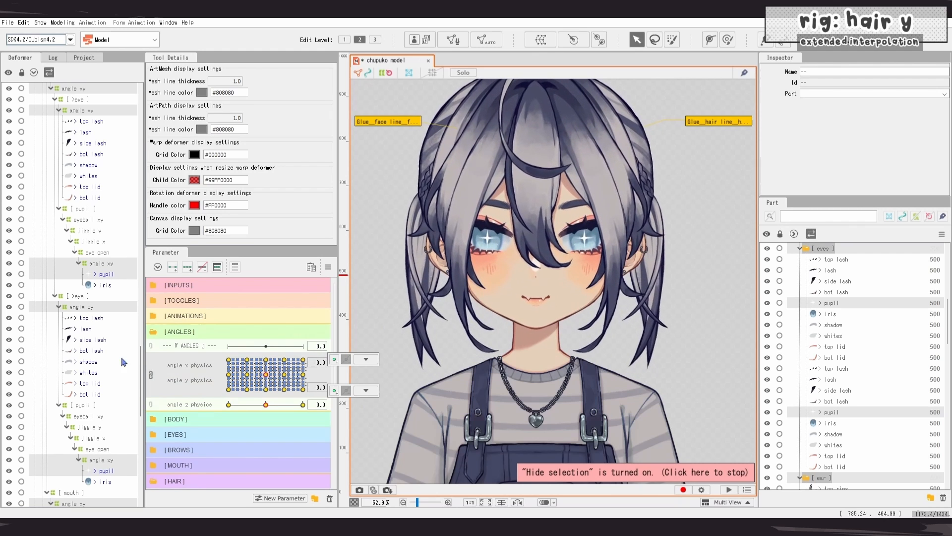
pyautogui.click(151, 333)
pyautogui.scroll(-5, 214, 338)
# - Apply extended interpolation to the X 3 hair parameter's bound objects and open the Modeling menu
pyautogui.click(269, 344)
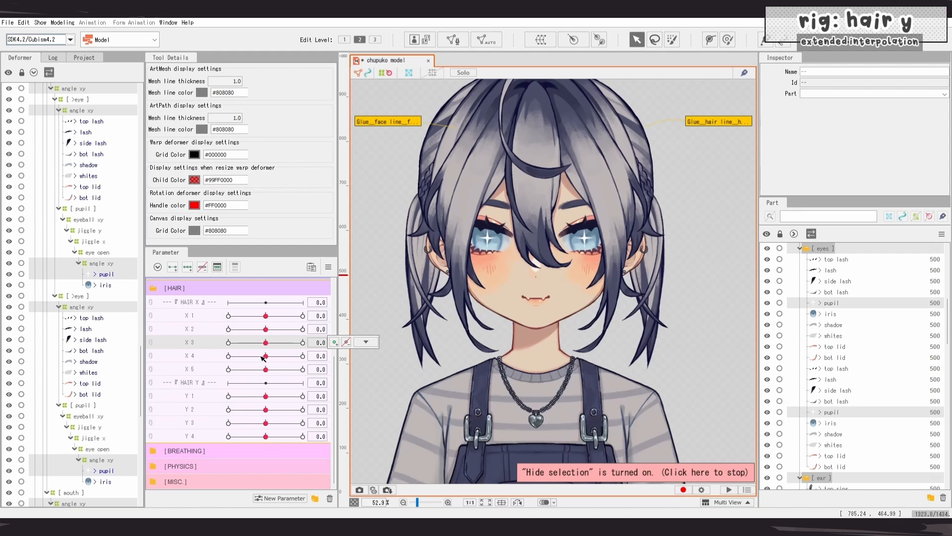
pyautogui.click(366, 341)
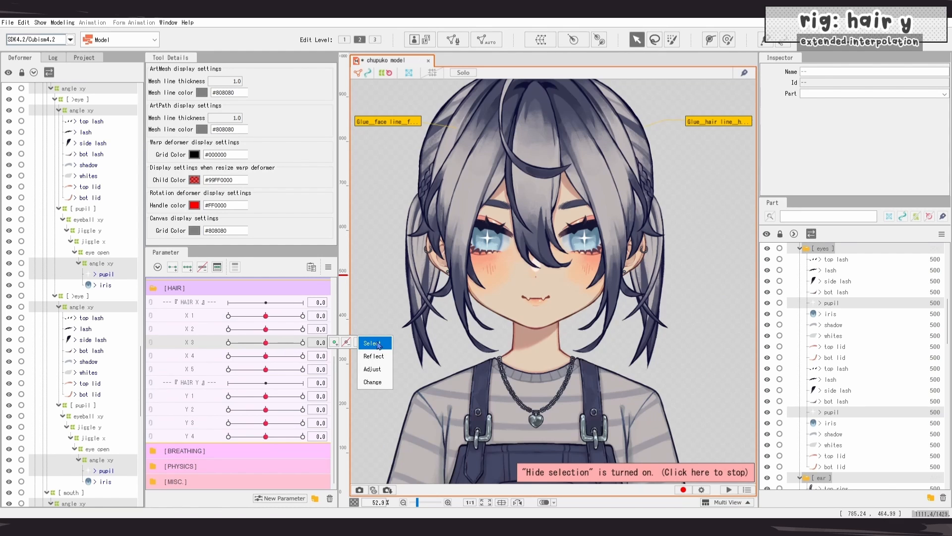
pyautogui.click(378, 343)
pyautogui.click(328, 266)
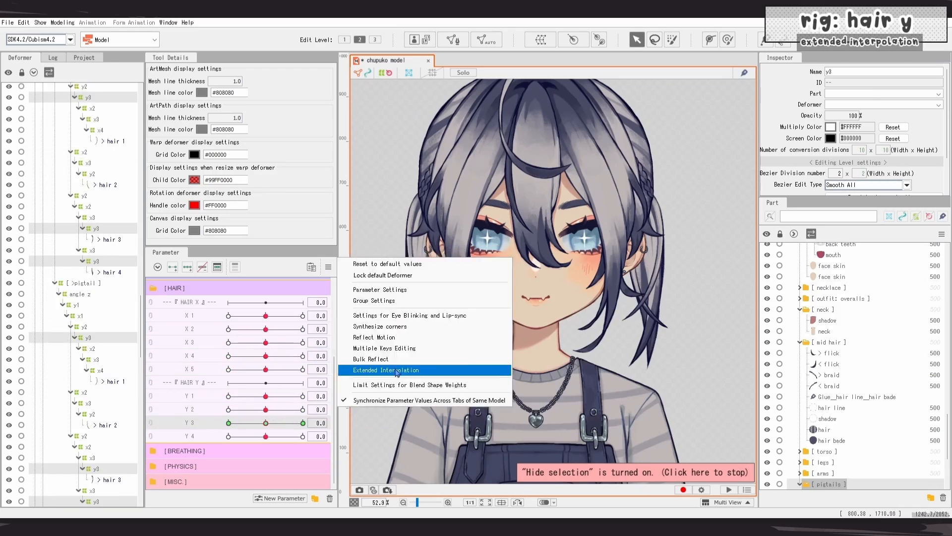
pyautogui.click(397, 370)
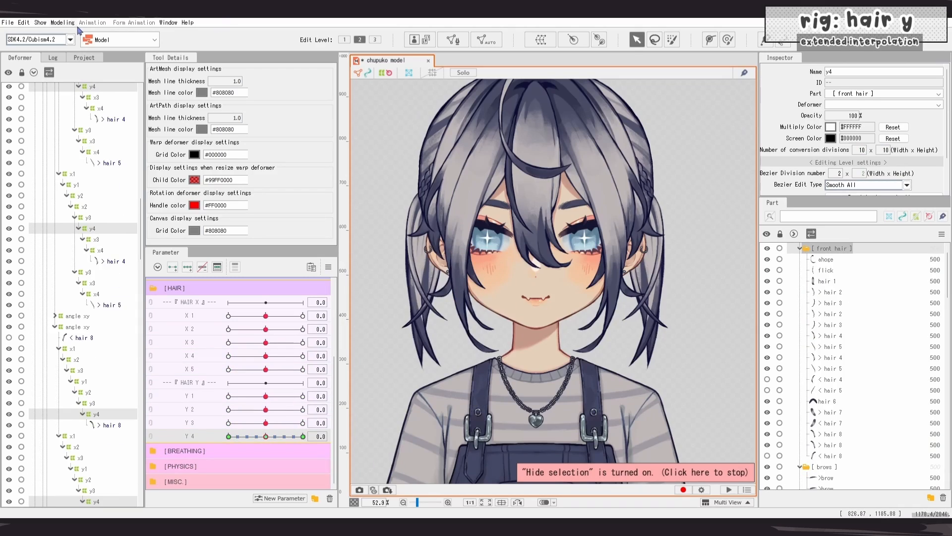
pyautogui.click(74, 24)
# - Open Physics/Scene Blending Settings and swing the head to check the hair physics
pyautogui.click(125, 226)
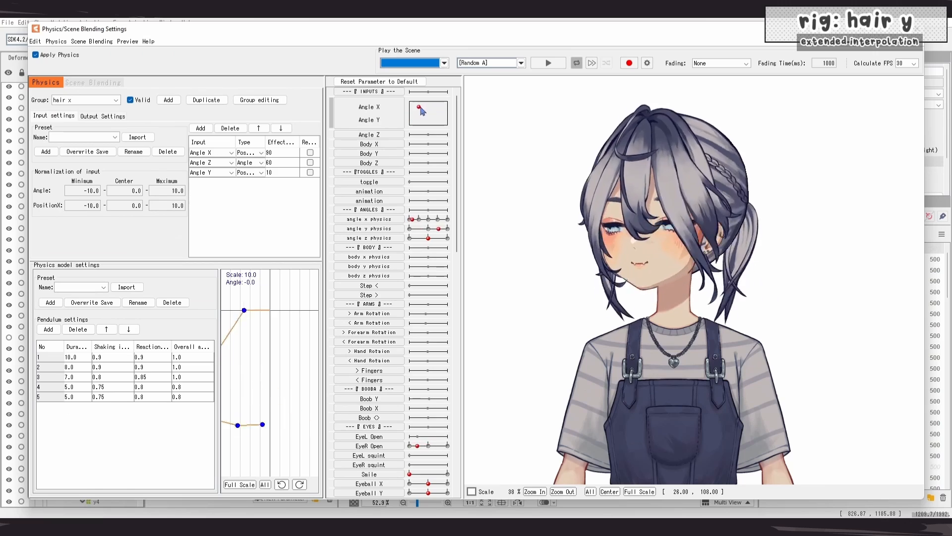
pyautogui.moveTo(419, 106)
pyautogui.mouseDown()
pyautogui.moveTo(417, 124)
pyautogui.moveTo(434, 109)
pyautogui.moveTo(420, 109)
pyautogui.moveTo(427, 130)
pyautogui.moveTo(429, 119)
pyautogui.mouseUp()
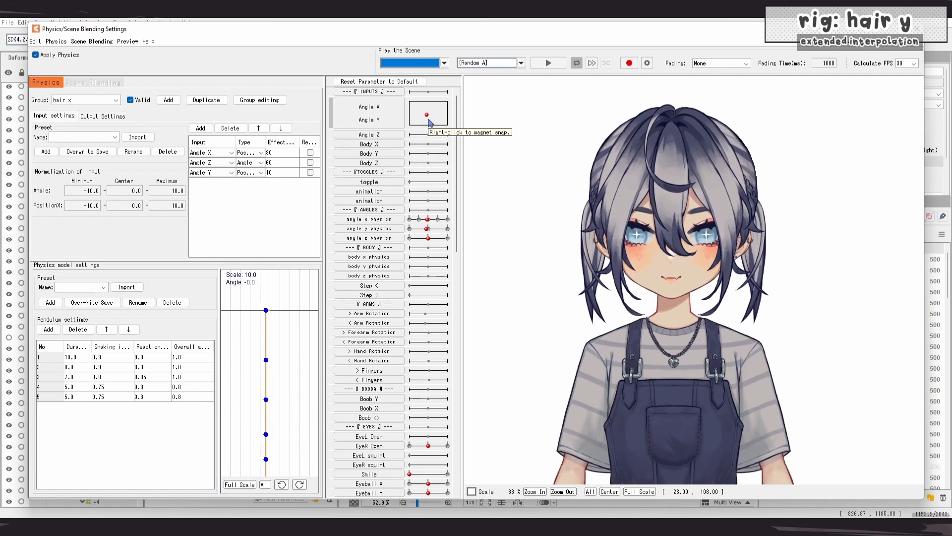